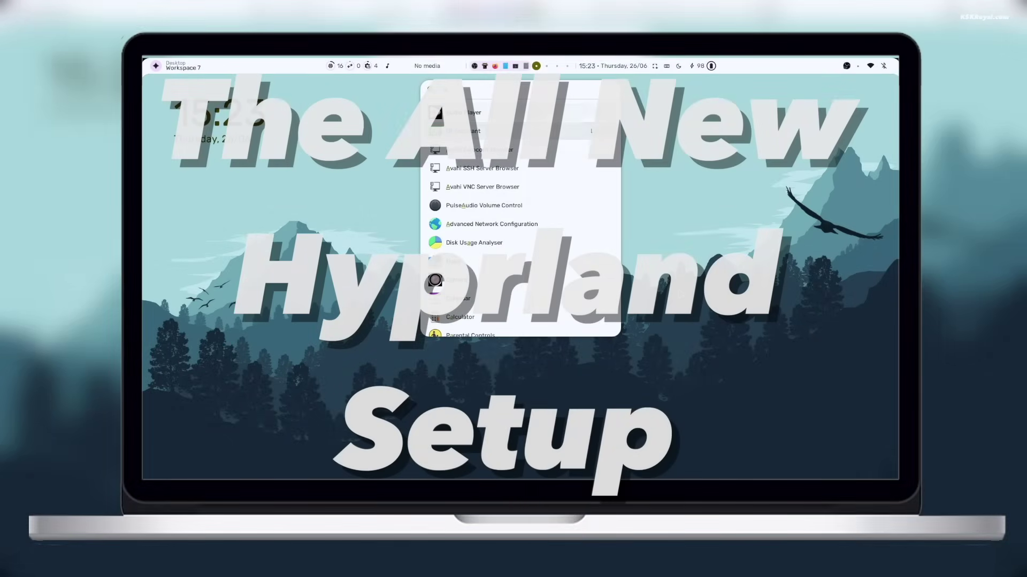
Step: Launch the Software store from the app launcher
key("Down")
key("Down")
key("Down")
key("Down")
key("Down")
key("Down")
key("Down")
key("Down")
key("Down")
key("Down")
key("Down")
key("Down")
key("Down")
key("Down")
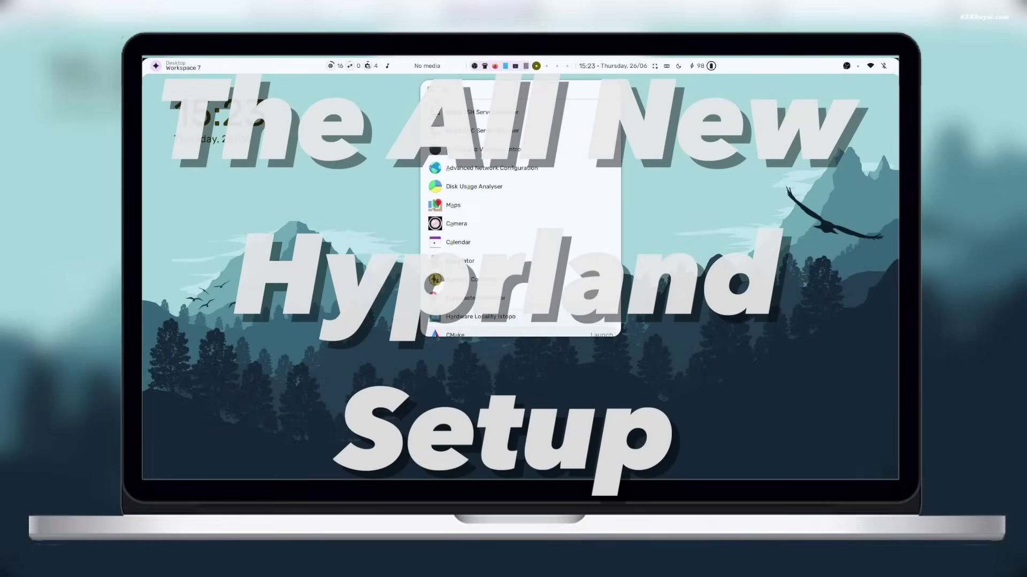
key("Down")
key("Down")
key("Down")
key("Down")
key("Down")
key("Down")
key("Down")
key("Down")
left_click(681, 295)
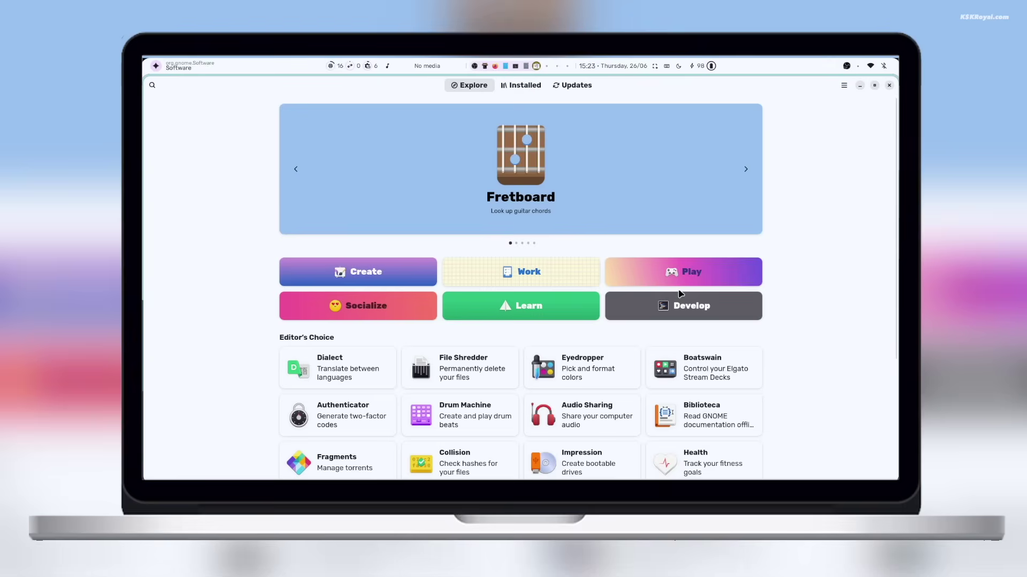
Step: Open a kitty terminal running htop beside Software, toggling floating on and back off
key("super+Return")
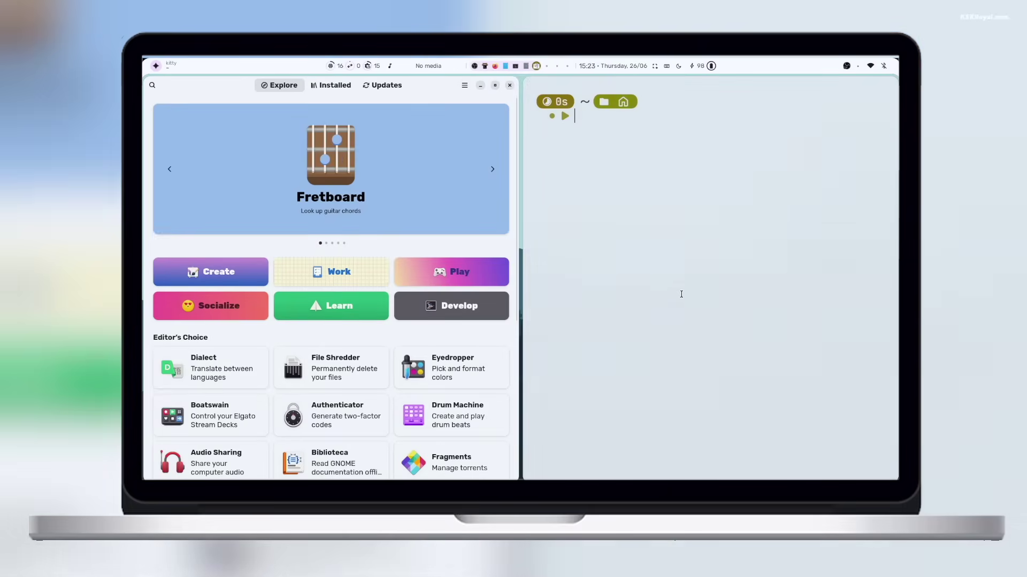
type("htop")
key("Return")
key("super+v")
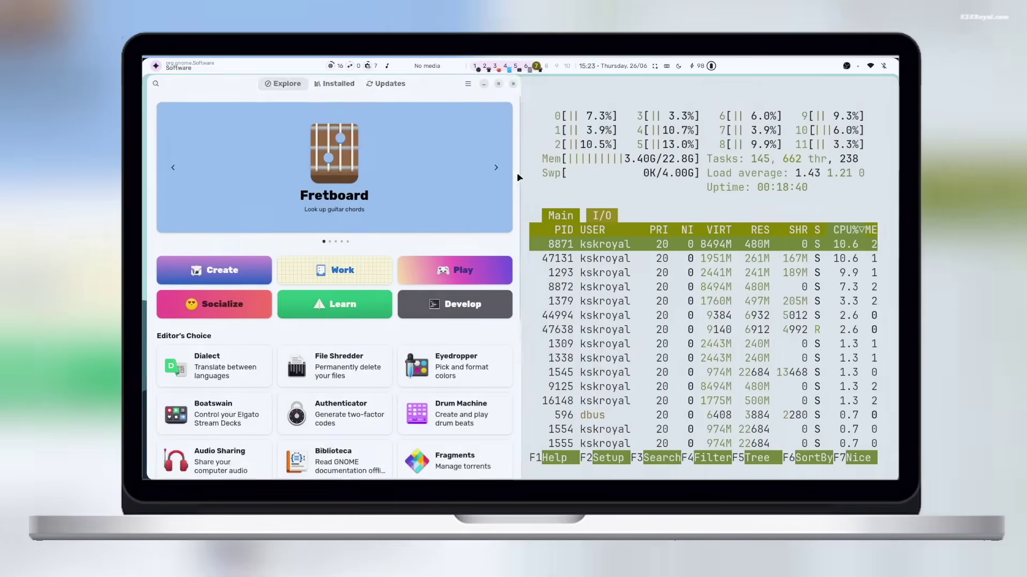
key("super+v")
key("super+v")
key("super+v")
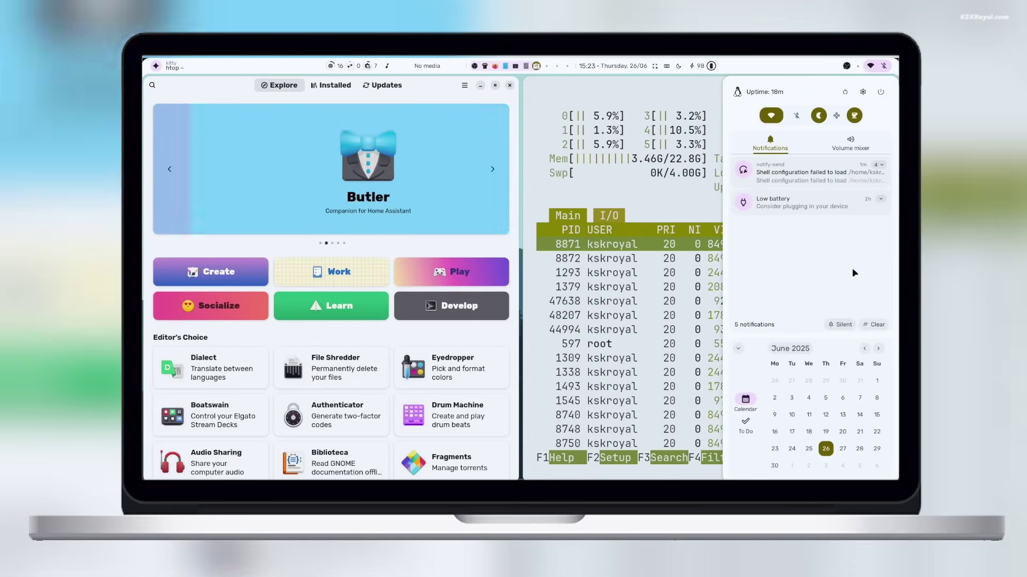
Step: In the sidebar, expand the shell configuration notifications and glance at the to-do list
left_click(879, 167)
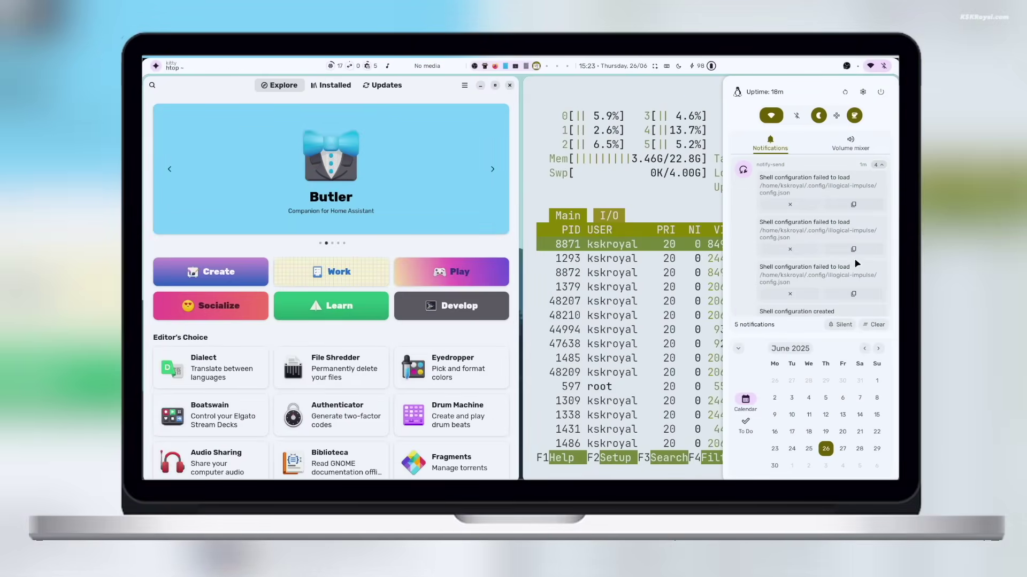
left_click(745, 422)
left_click(747, 402)
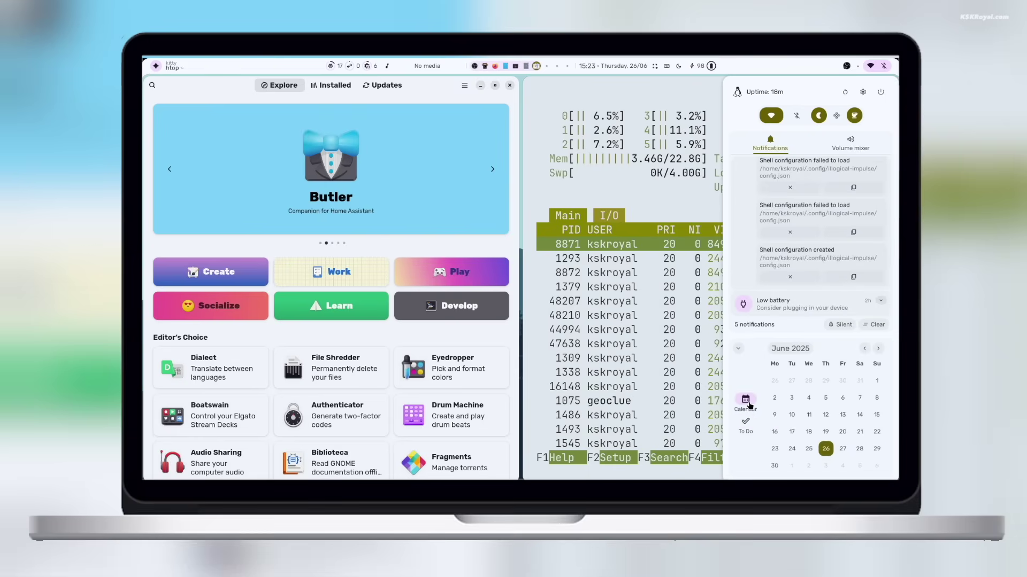
Step: In illogical-impulse Settings, try the Light theme and settle on Dark
left_click(863, 92)
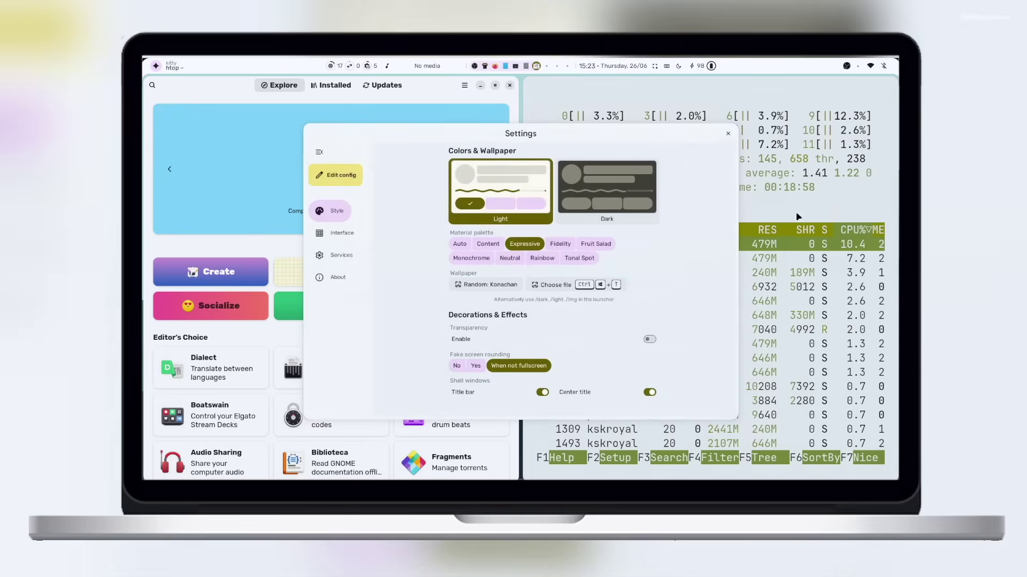
left_click(616, 199)
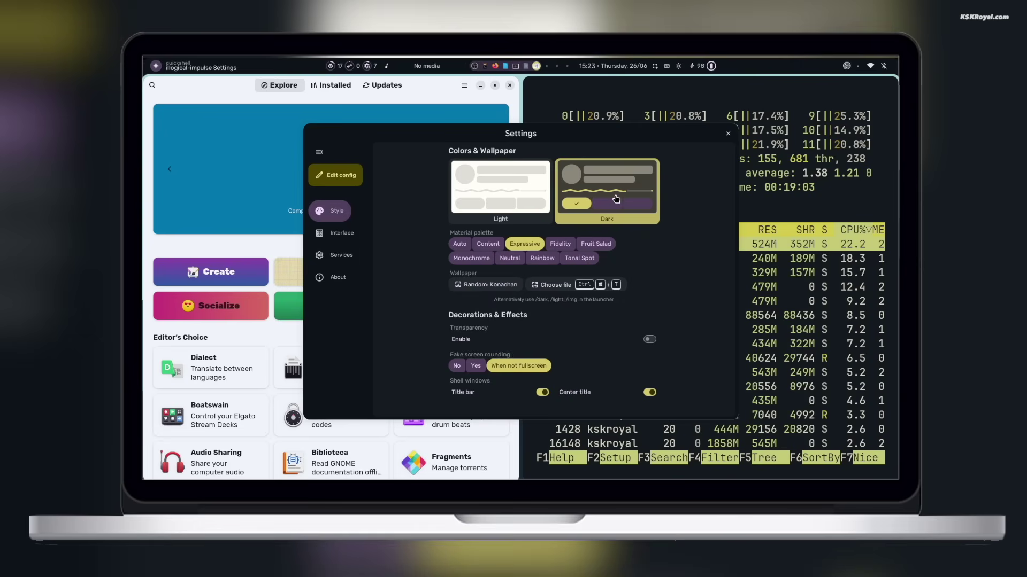
left_click(528, 192)
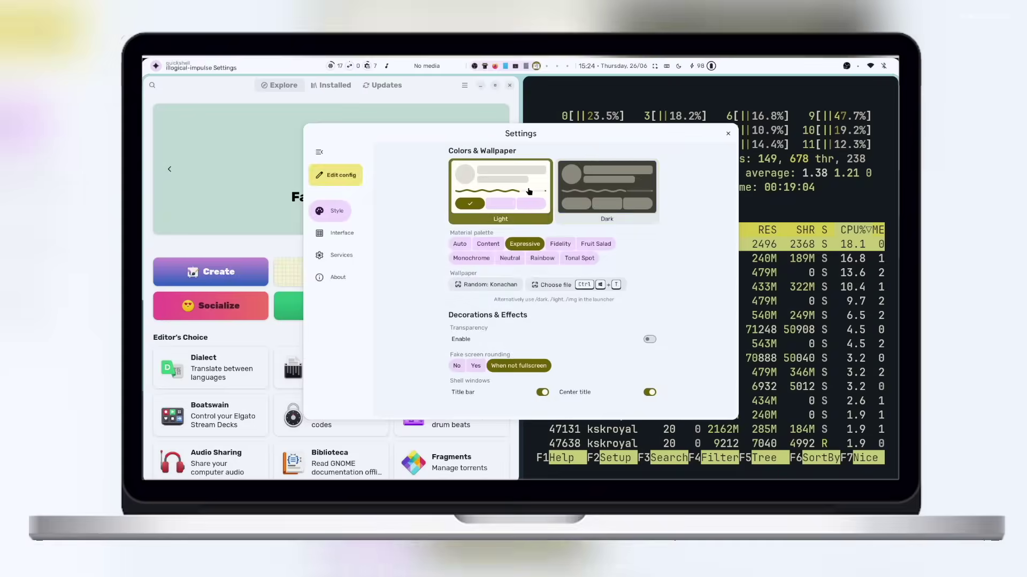
left_click(571, 194)
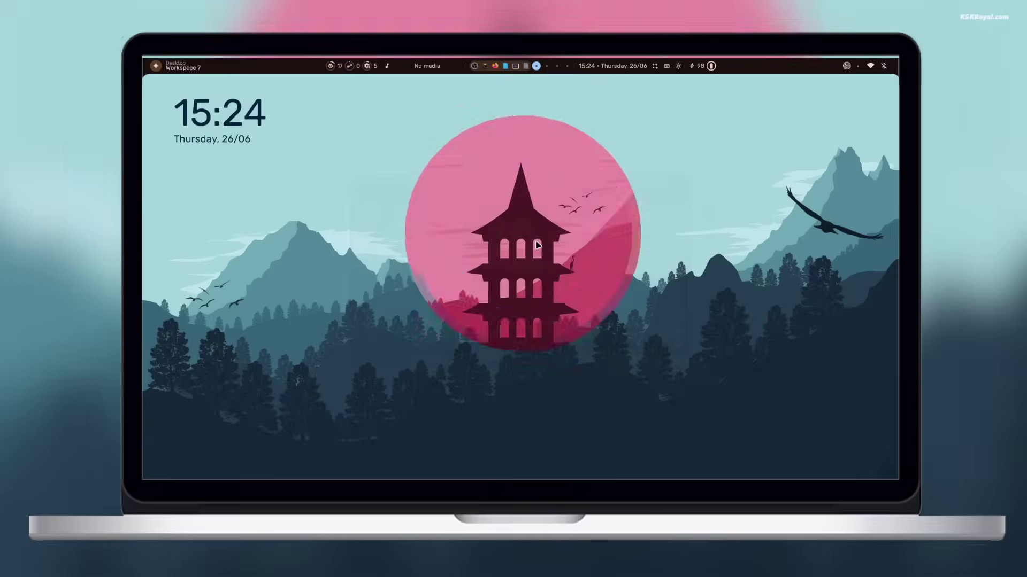
Step: Cycle wallpapers through the dark building, purple mountain and glass-cube scenes to the pink pagoda
key("super+shift+w")
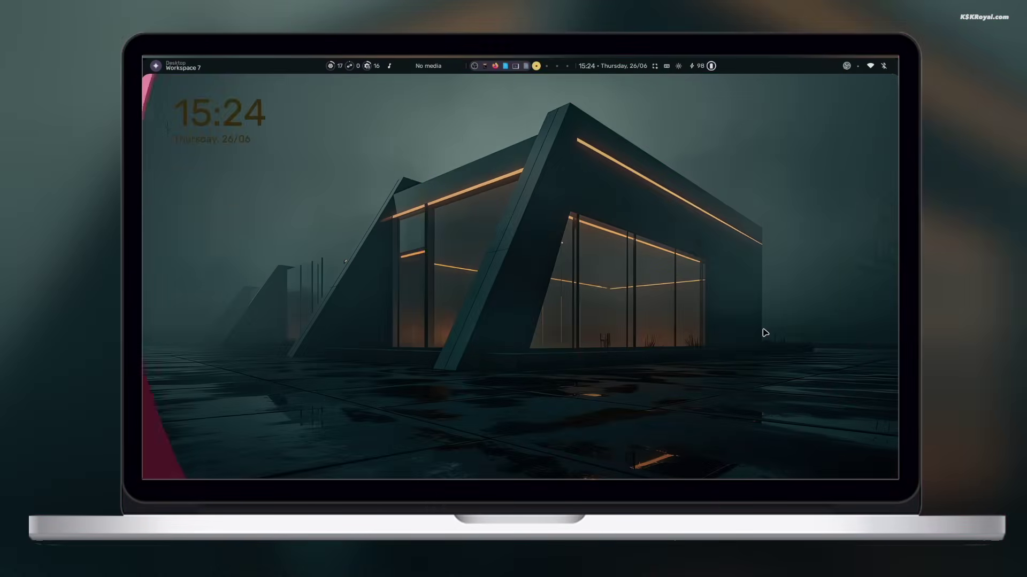
key("super+shift+w")
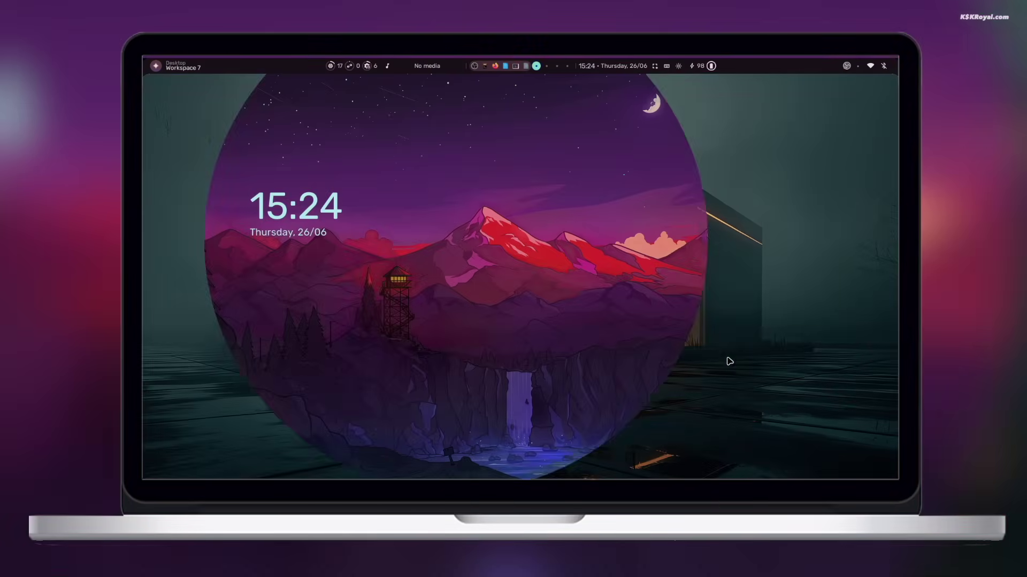
key("super+shift+w")
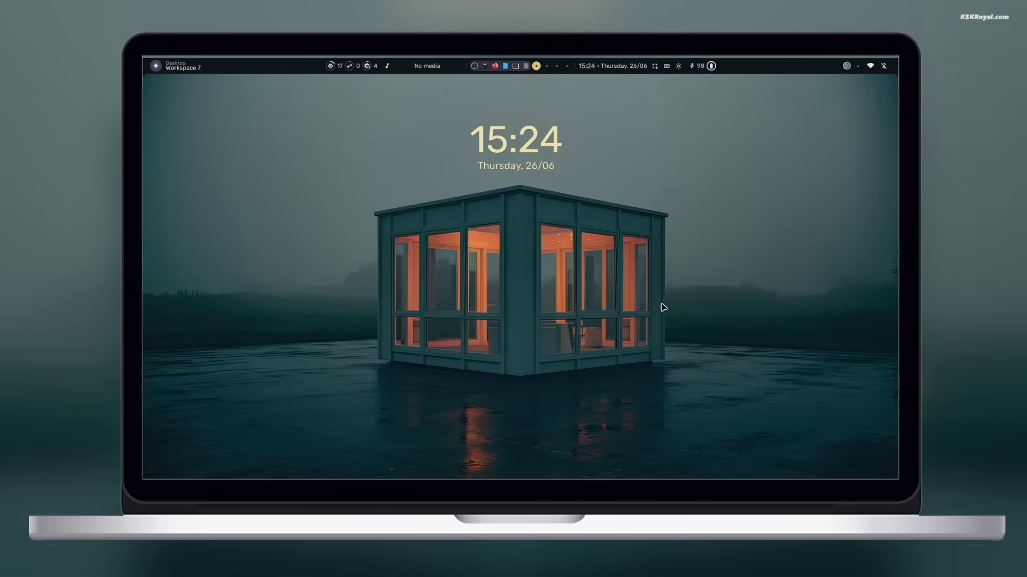
key("super+shift+w")
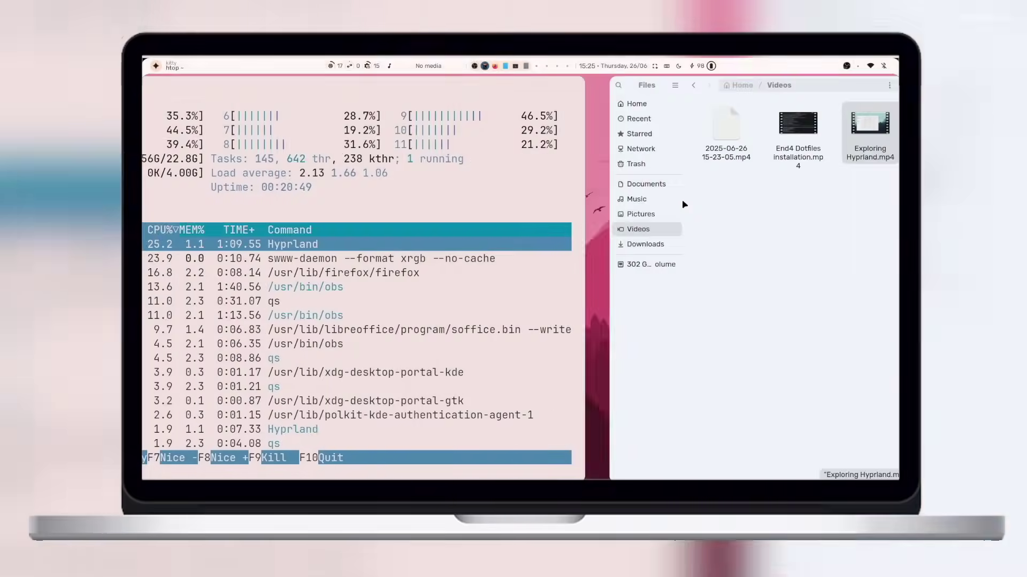
Step: Move across workspaces 2, 3 and 4 (Writer, System Monitor, LibreOffice Math)
key("super+2")
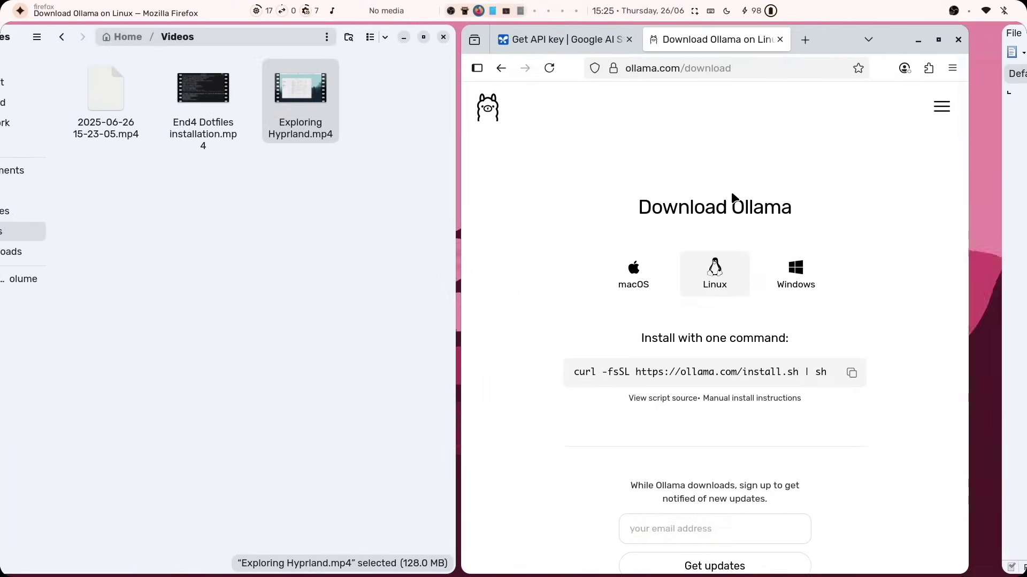
key("super+3")
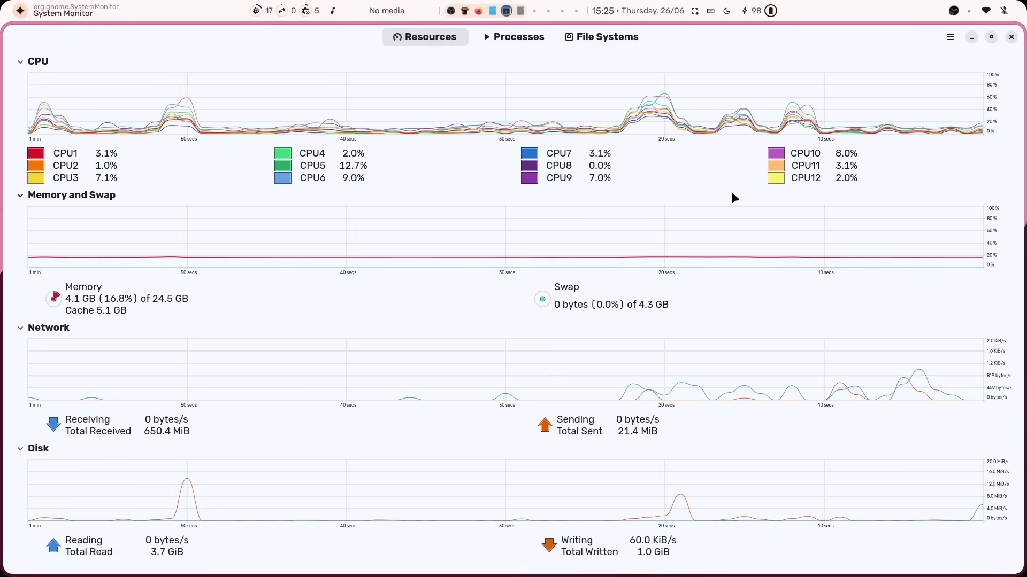
key("super+4")
Step: On empty workspace 5, switch the AI sidebar to Gemma (2B) via /model and send the 1000-word story prompt
key("super+5")
key("super+a")
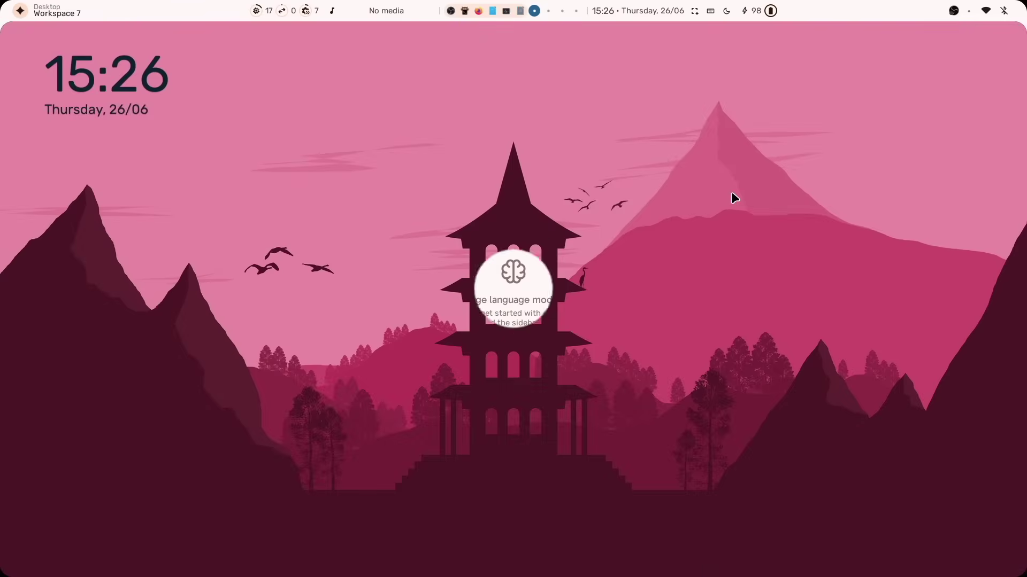
type("/m")
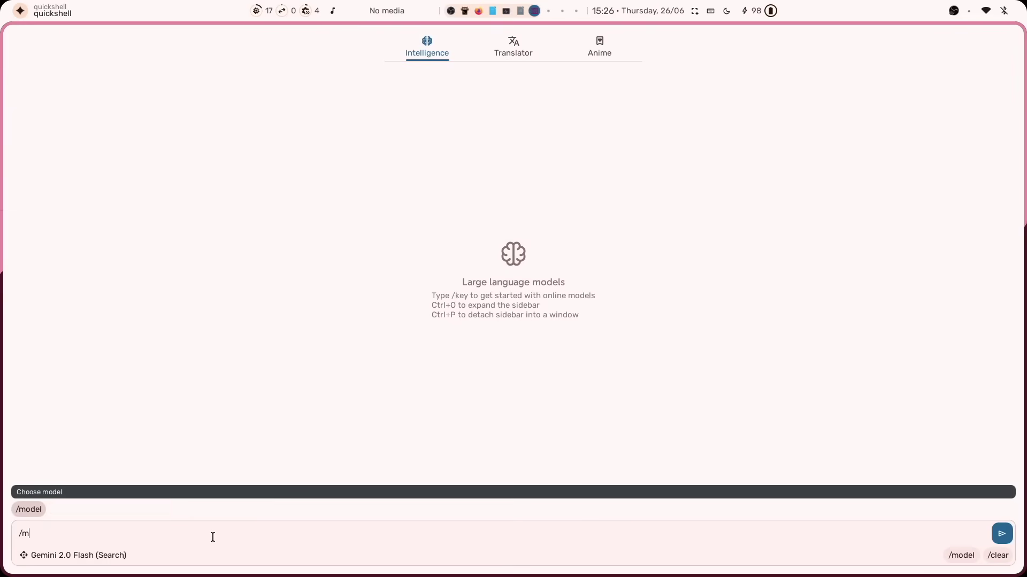
type("odel")
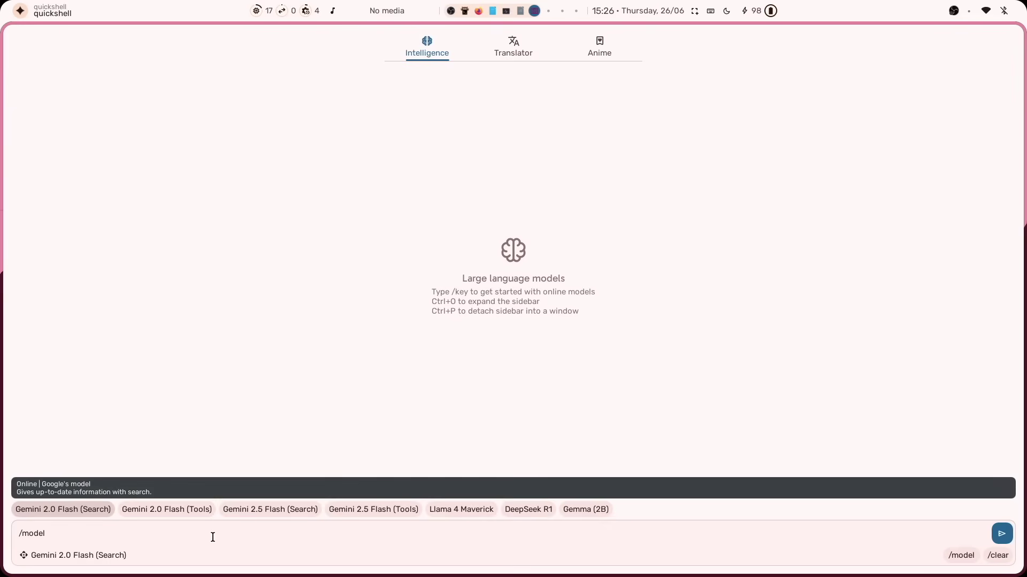
left_click(599, 510)
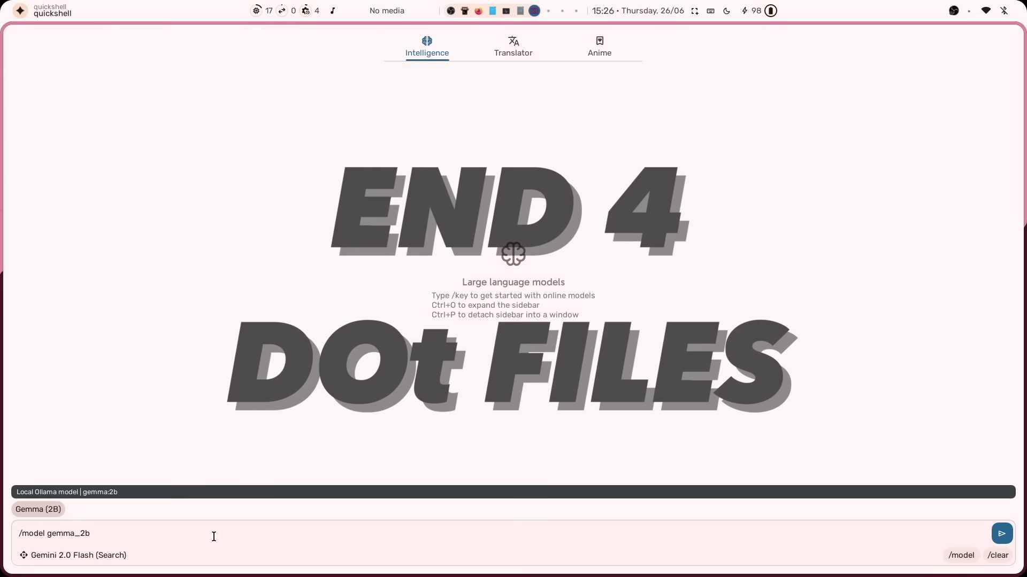
key("Return")
type("Write a simple story in 1000 words")
key("Return")
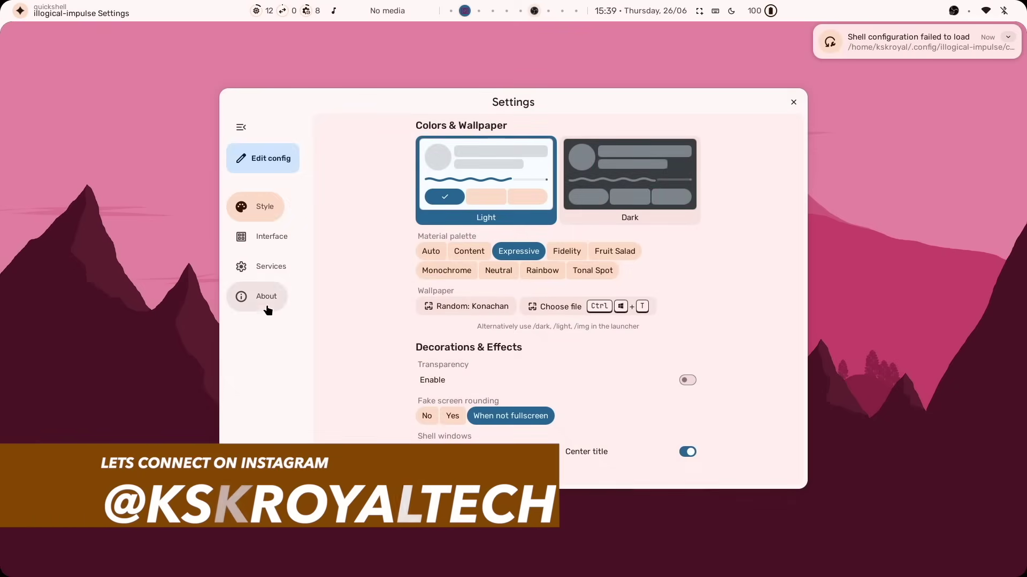
Step: Flip between the About and Style pages of illogical-impulse Settings, then close the window
left_click(267, 308)
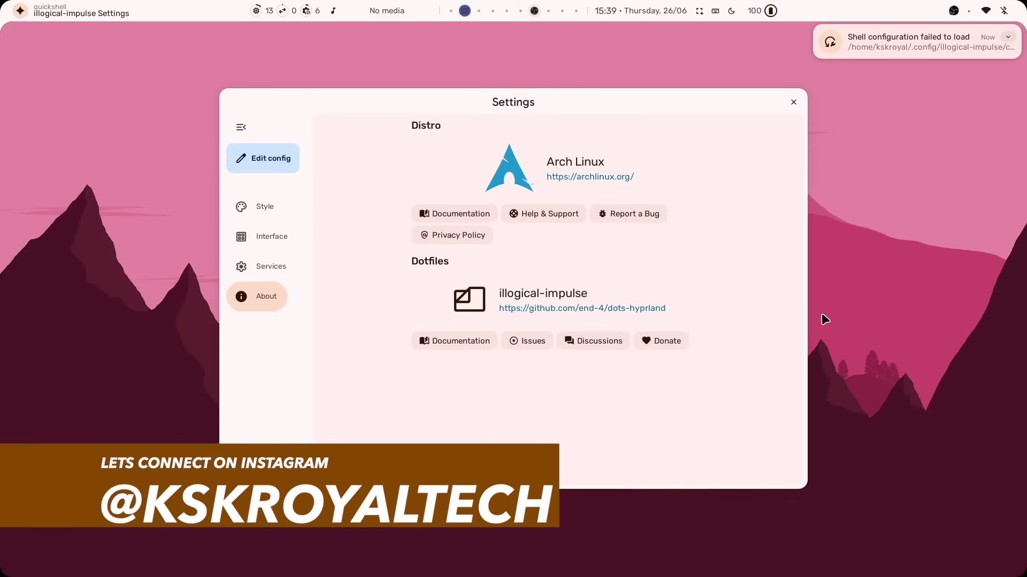
left_click(257, 206)
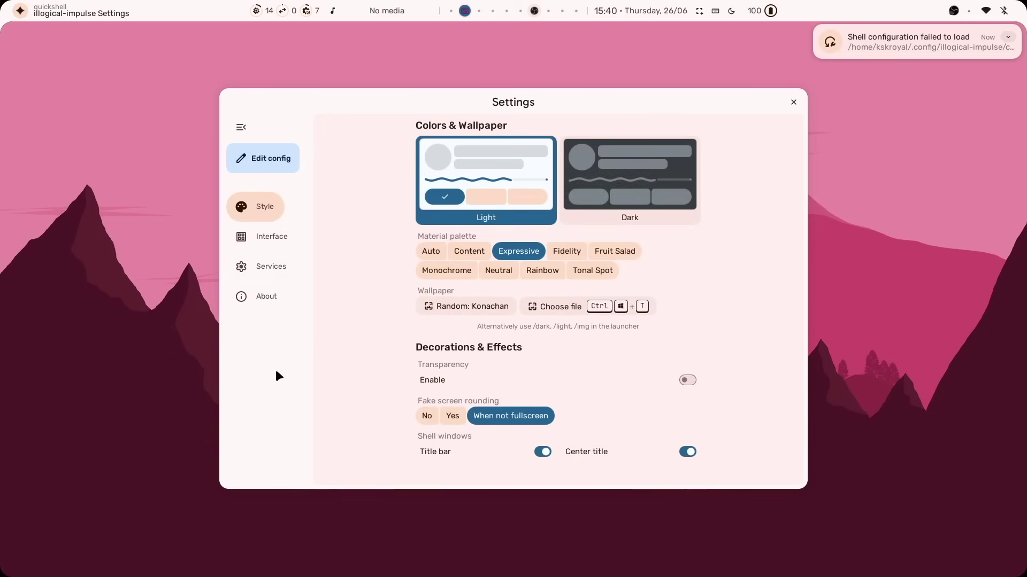
left_click(270, 309)
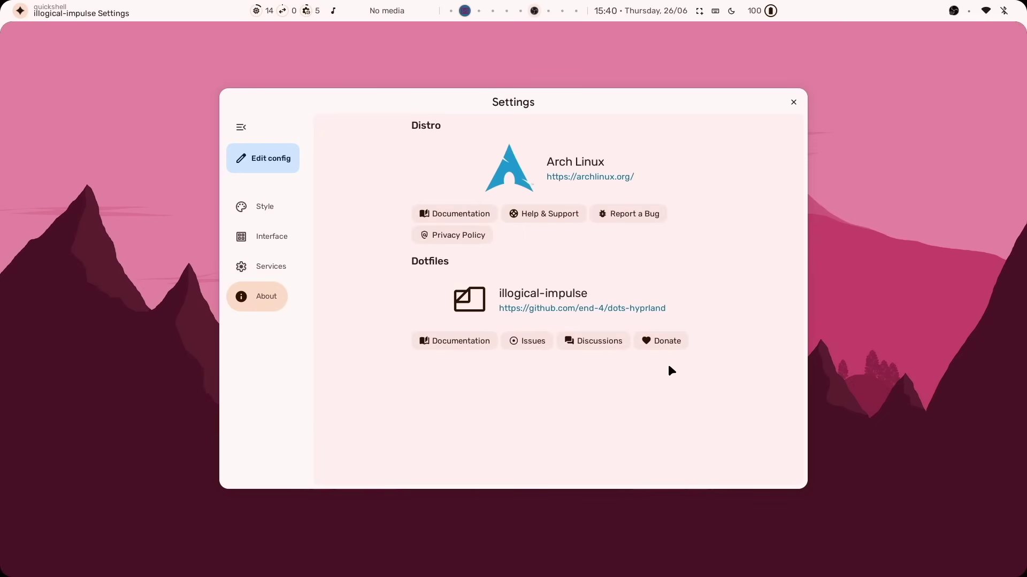
left_click(795, 102)
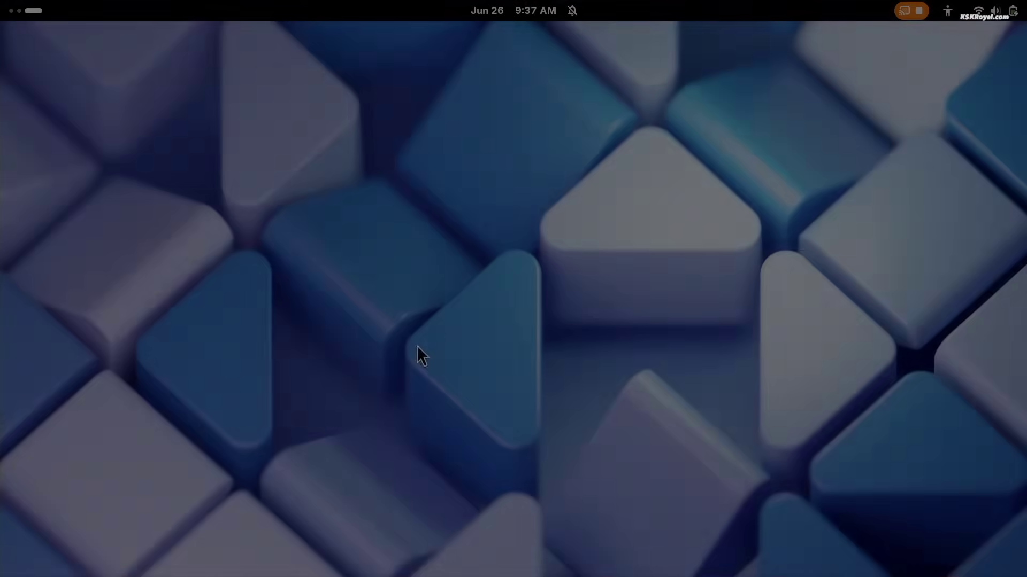
Step: Open GNOME Settings from the quick settings panel
mouse_move(7, 24)
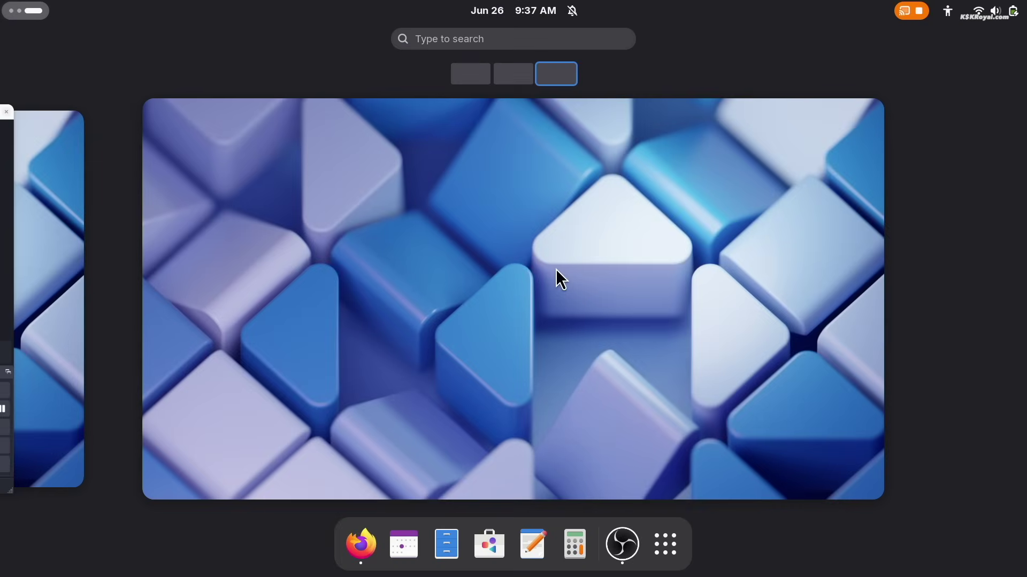
key("super+s")
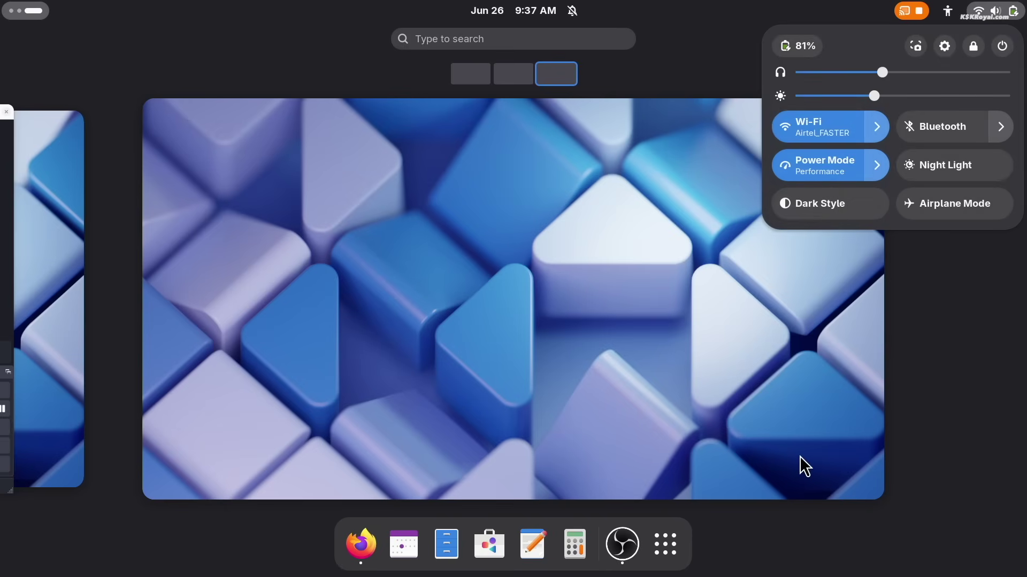
left_click(948, 44)
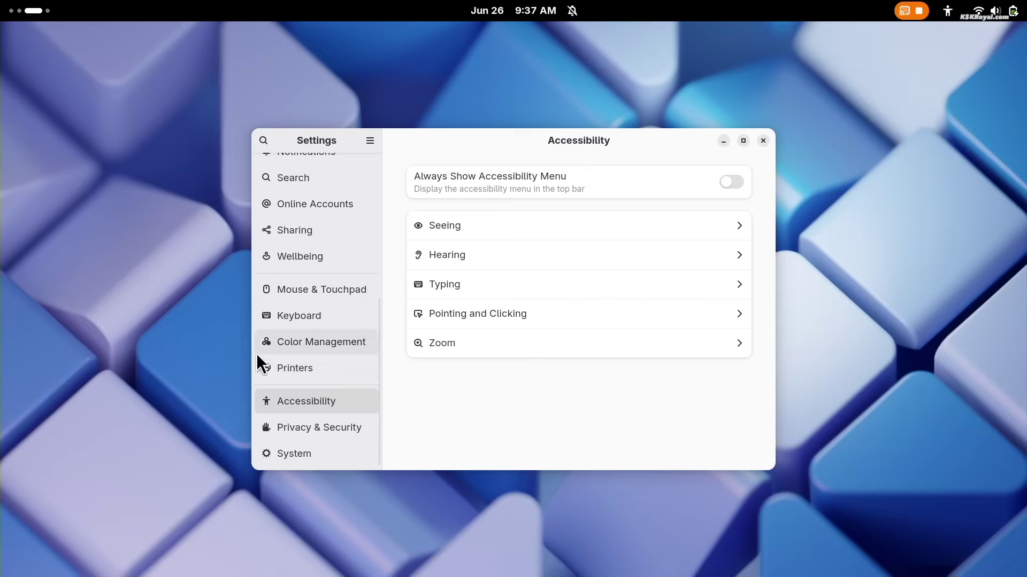
left_click(327, 430)
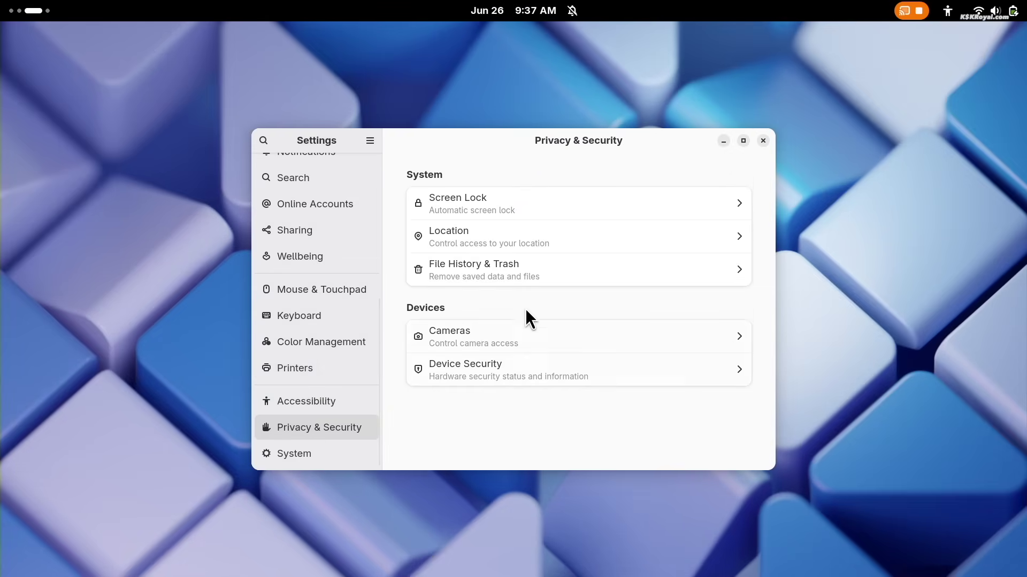
Step: Open System > About > System Details and select the Arch Linux OS name
left_click(310, 459)
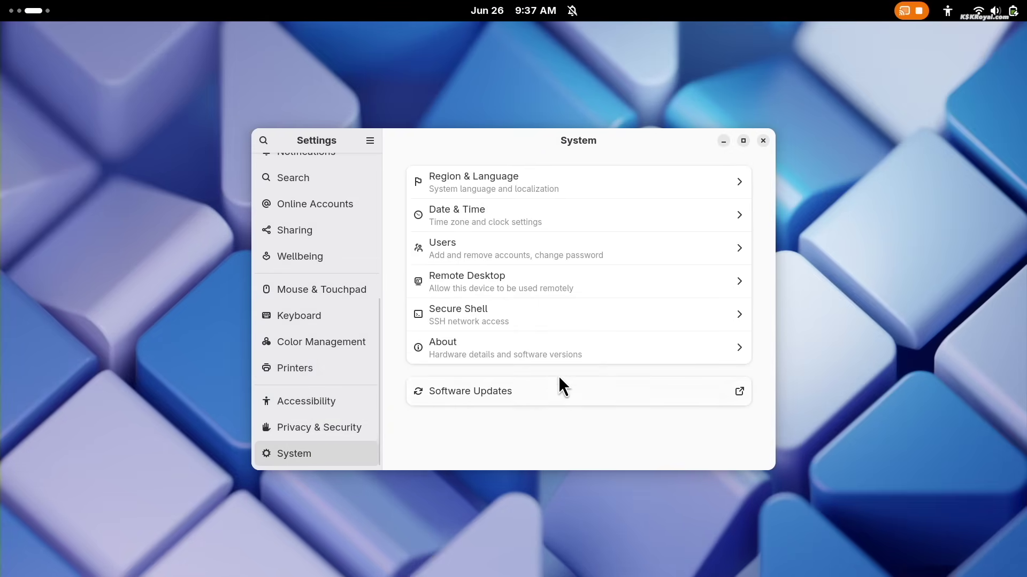
left_click(565, 358)
scroll(606, 424, "down", 2)
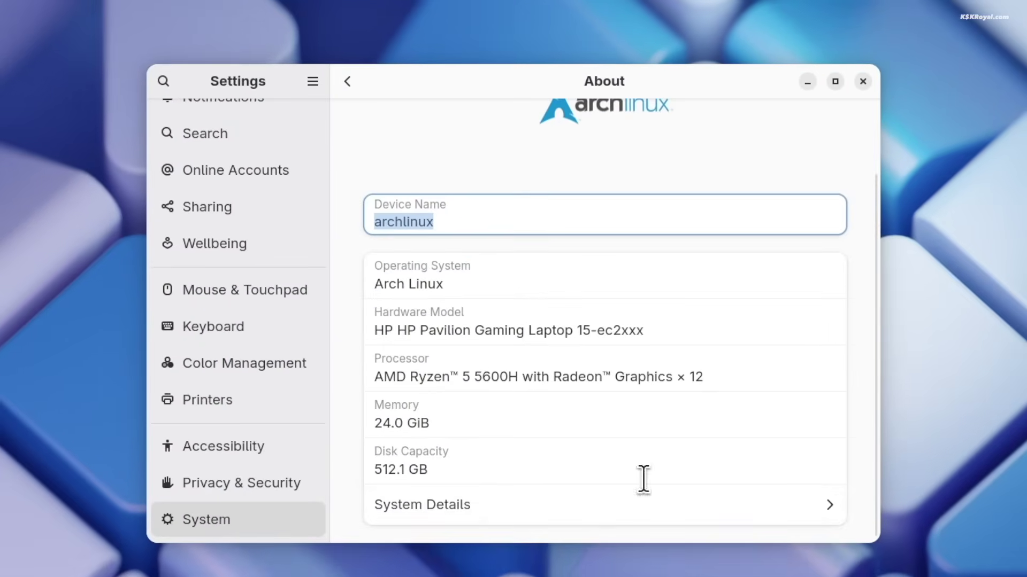
left_click(593, 508)
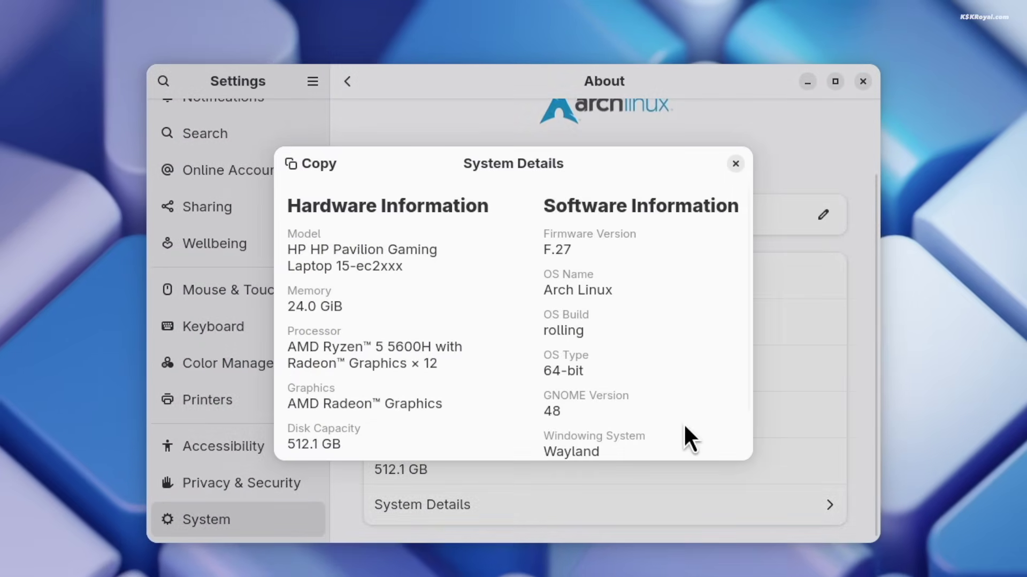
triple_click(585, 292)
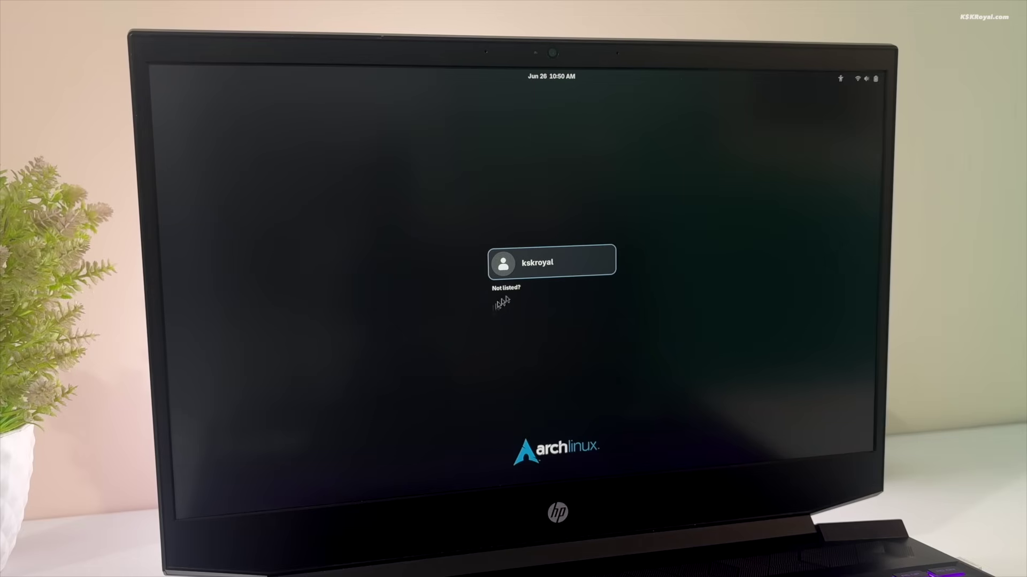
left_click(539, 257)
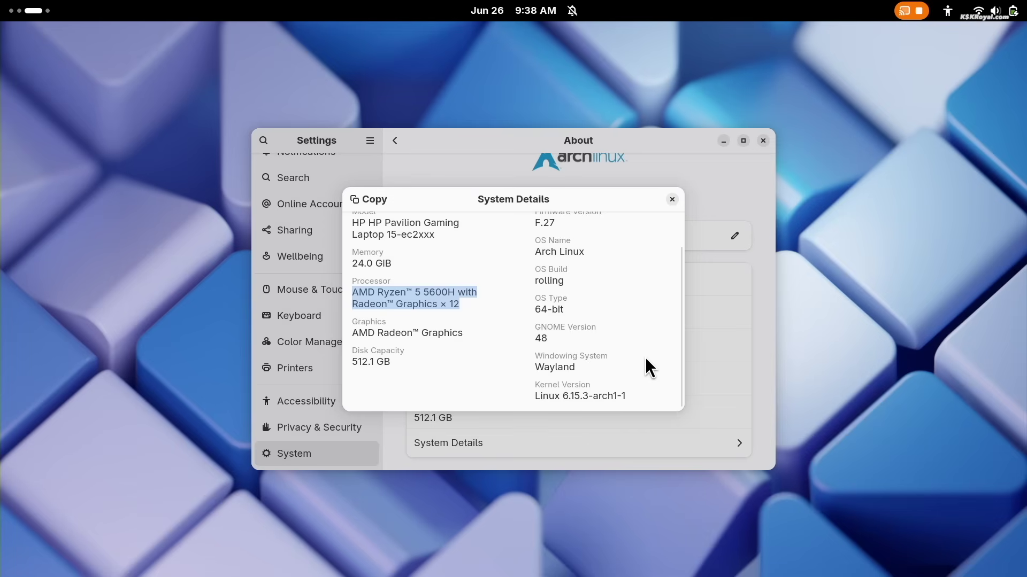
scroll(645, 358, "up", 1)
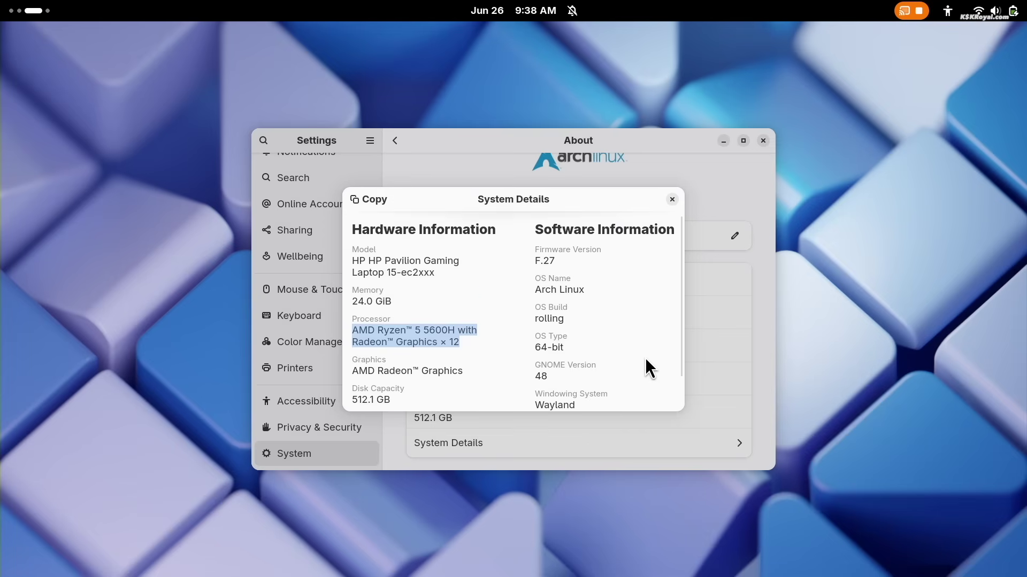
scroll(645, 358, "down", 1)
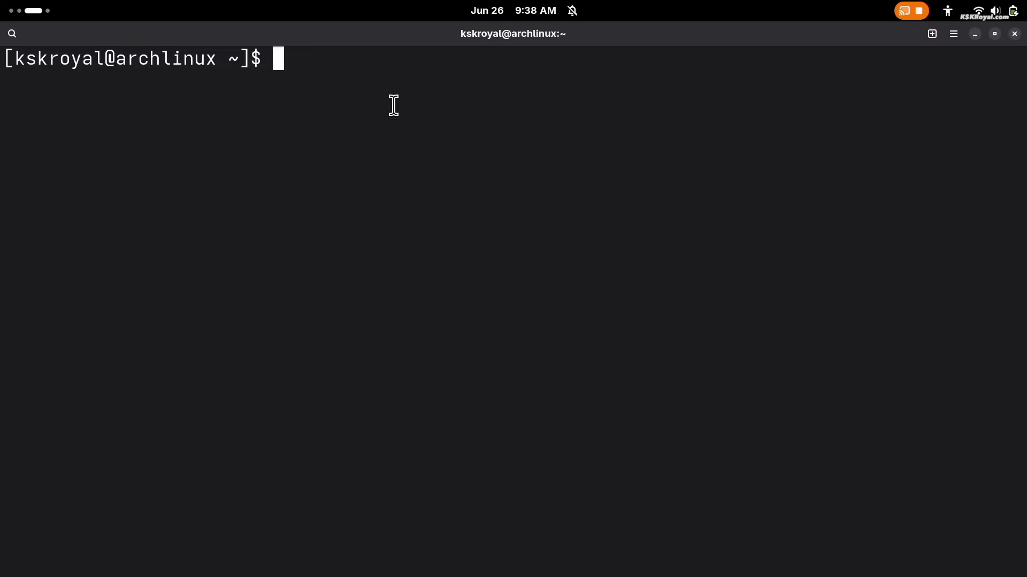
Step: Check root partition space with df -BG / and highlight the 173G available figure
type("df -BG /")
key("Return")
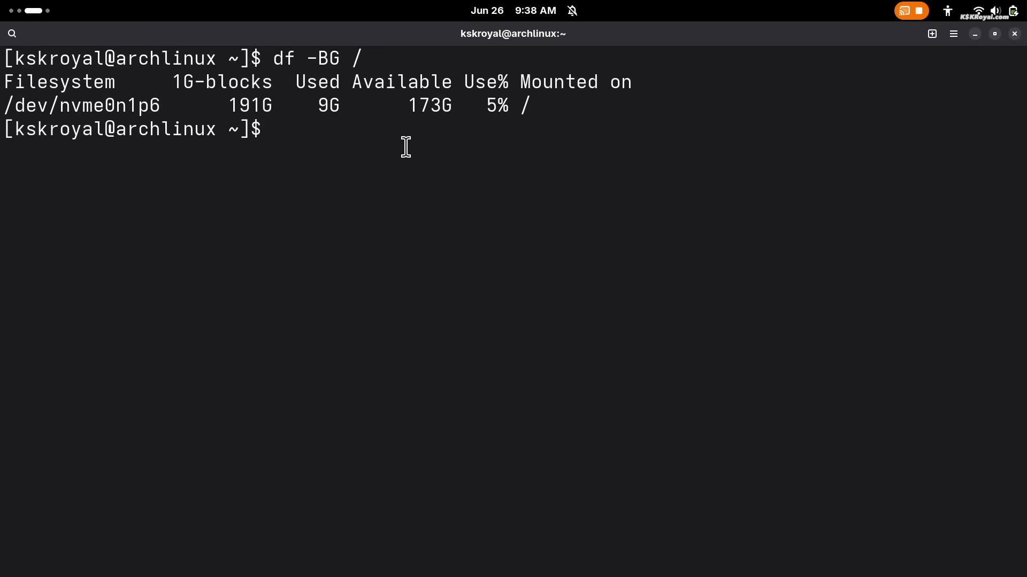
double_click(429, 105)
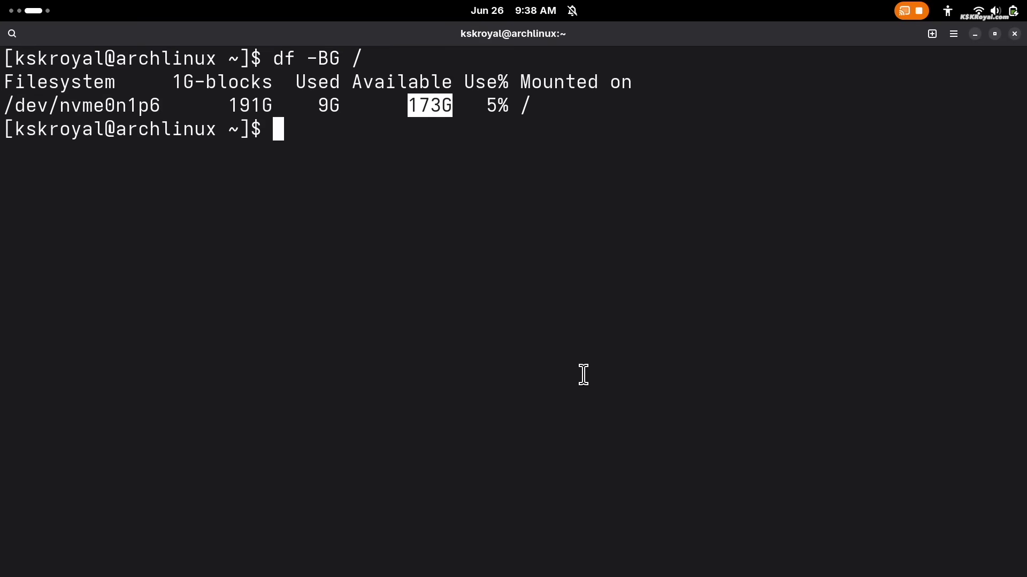
Step: Clear the screen and run a full system upgrade with sudo pacman -Syyu
key("ctrl+l")
type("sudo pacman")
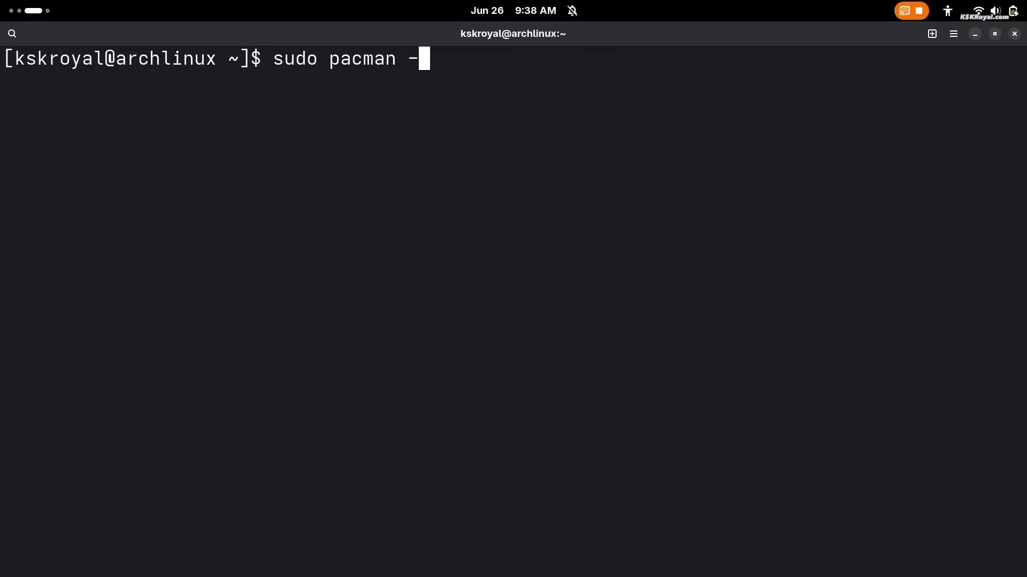
type(" -Syyu")
key("Return")
key("Return")
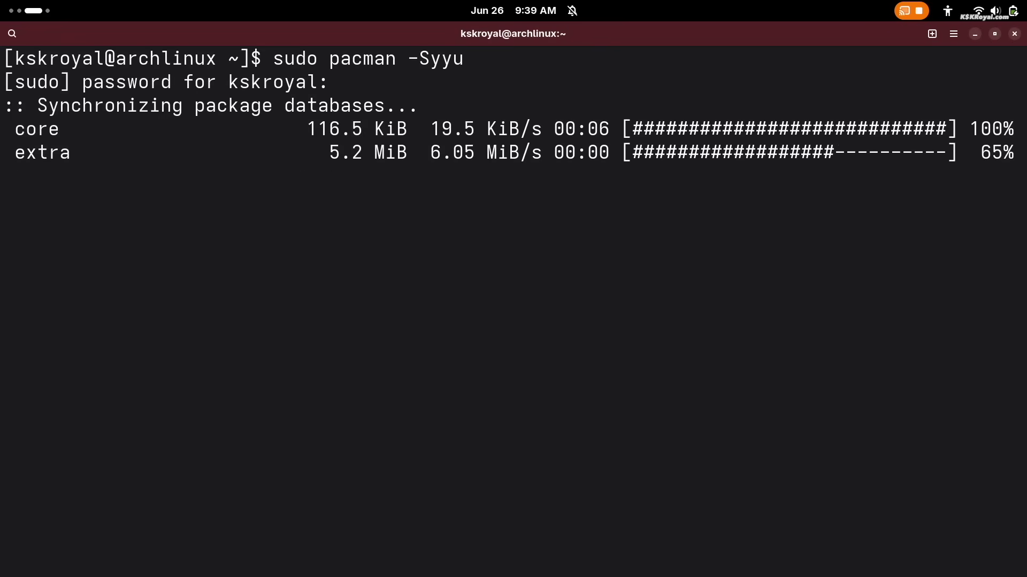
Step: Install Timeshift with sudo pacman -S timeshift, then bring up the activities overview
type("sudo pacnma")
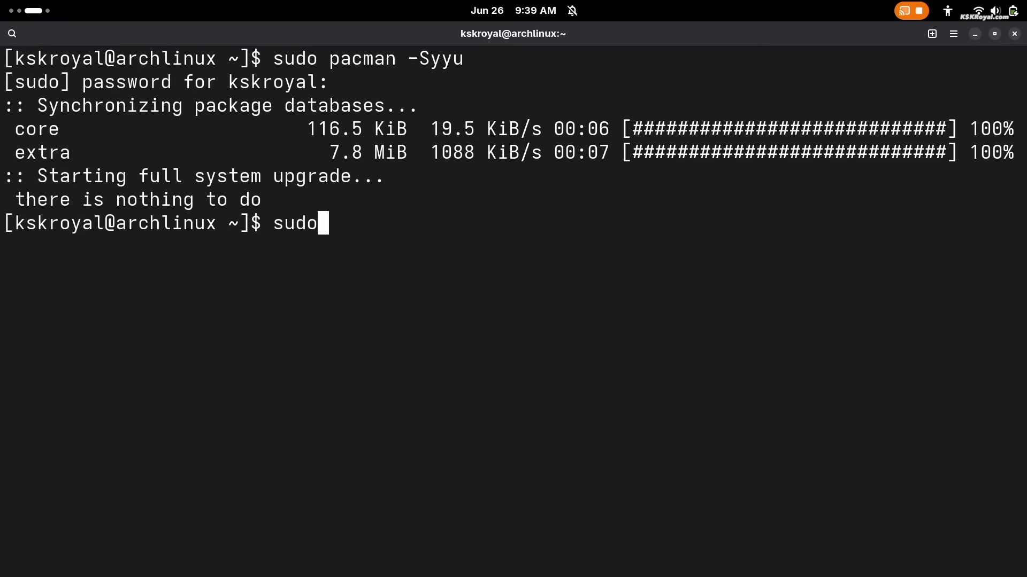
key("BackSpace")
key("BackSpace")
type("an -S timeshift")
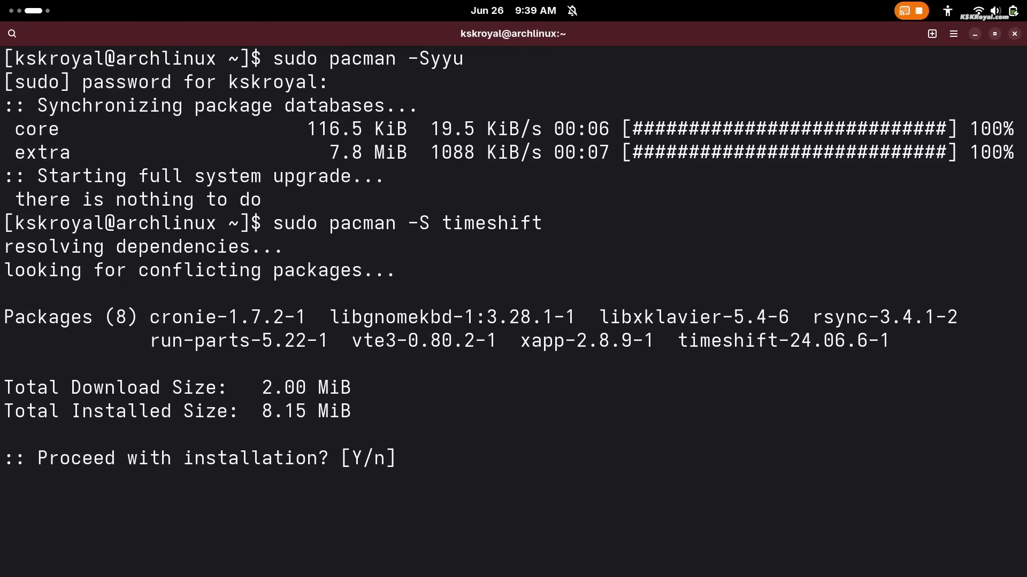
type("y")
key("Return")
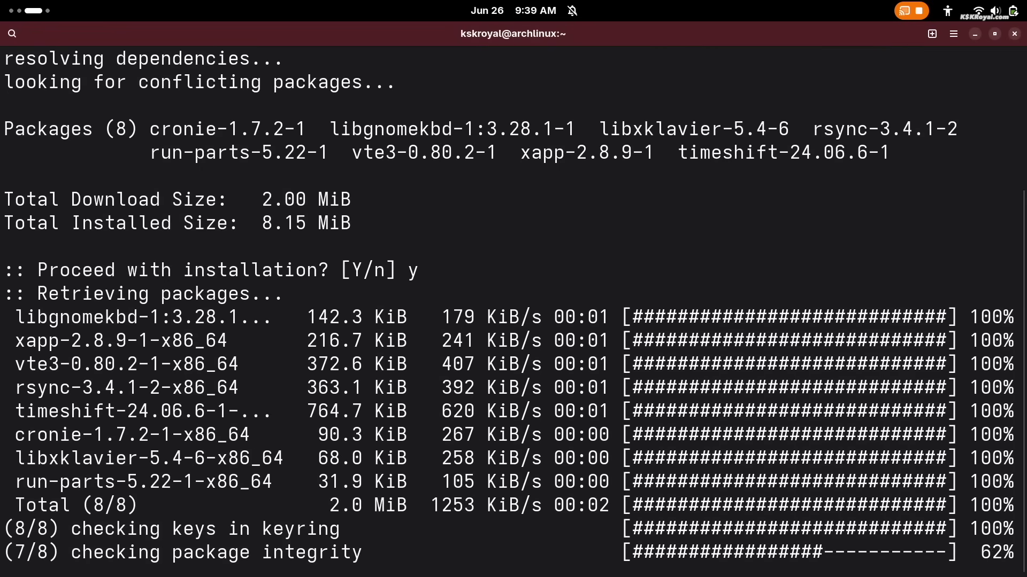
key("super")
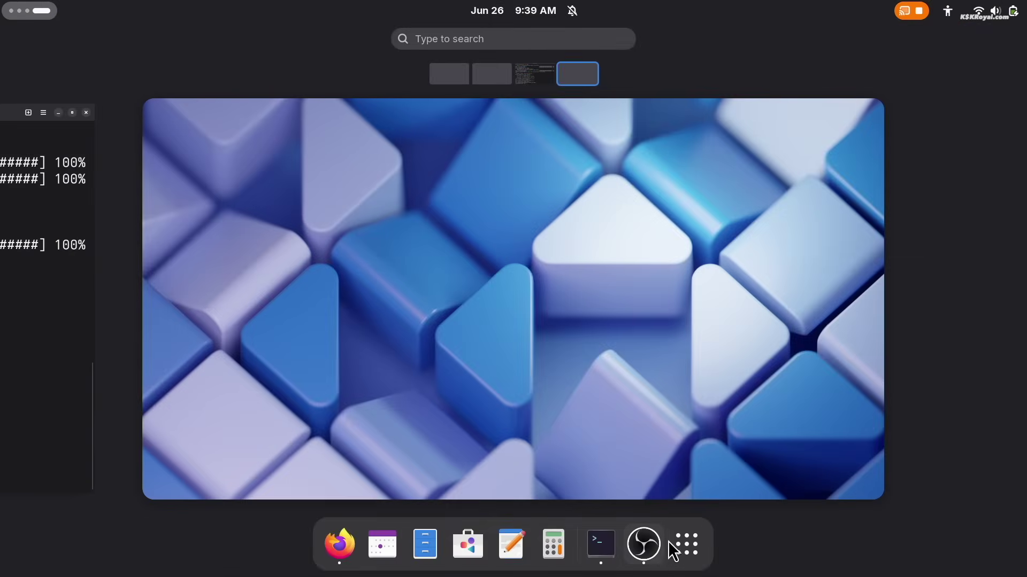
Step: Launch Timeshift from the app grid and authenticate with the account password
left_click(686, 544)
scroll(722, 376, "down", 1)
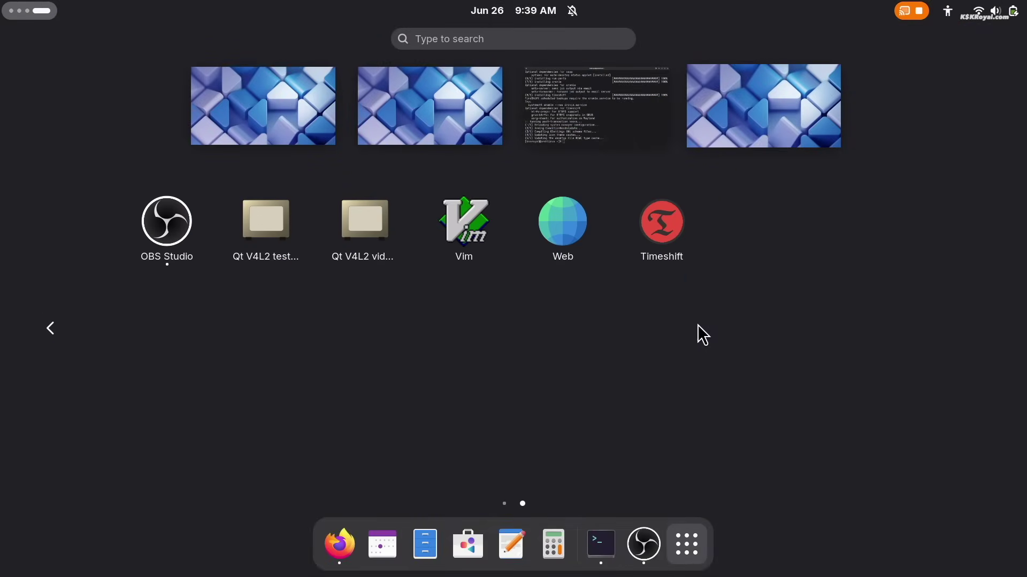
left_click(665, 264)
type("k")
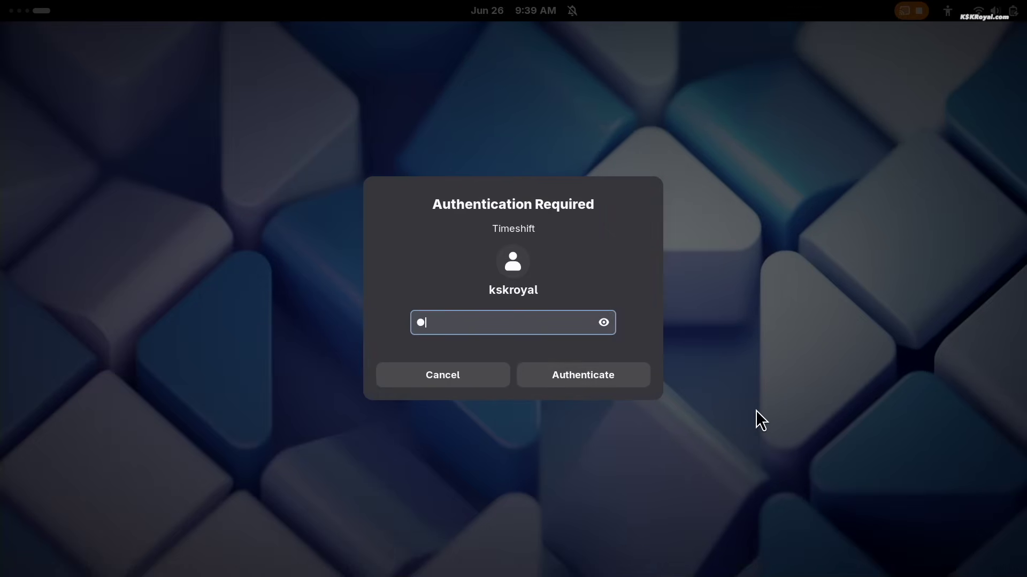
type("****")
key("Return")
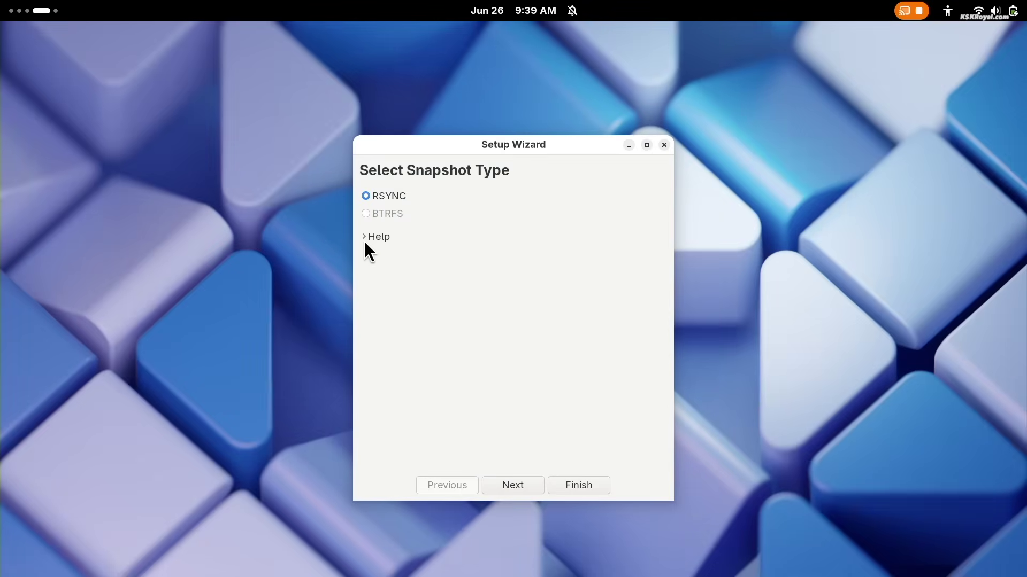
Step: Keep RSYNC snapshots, pick nvme0n1p6 as the location, and accept the snapshot levels
left_click(517, 496)
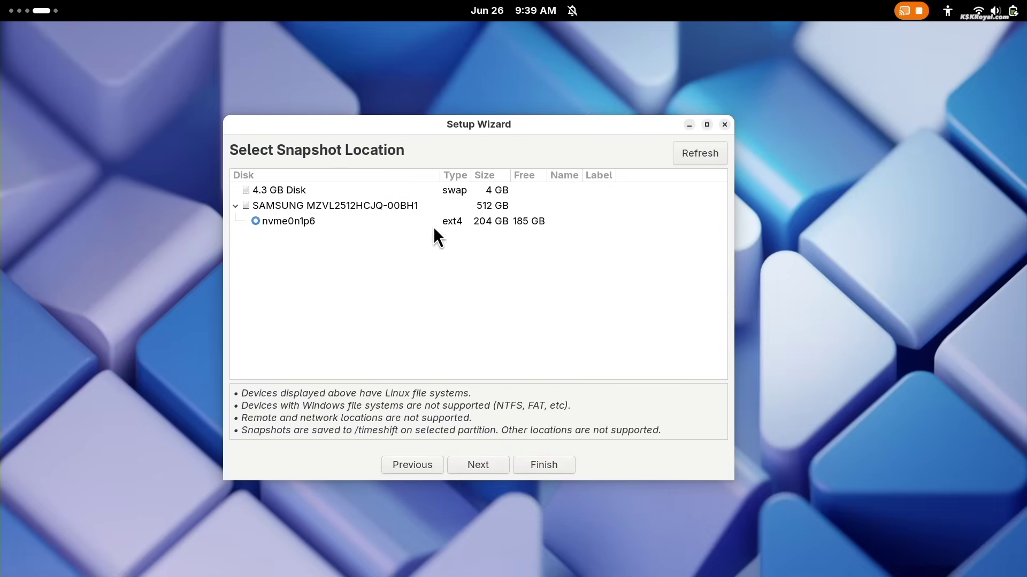
left_click(426, 221)
left_click(518, 464)
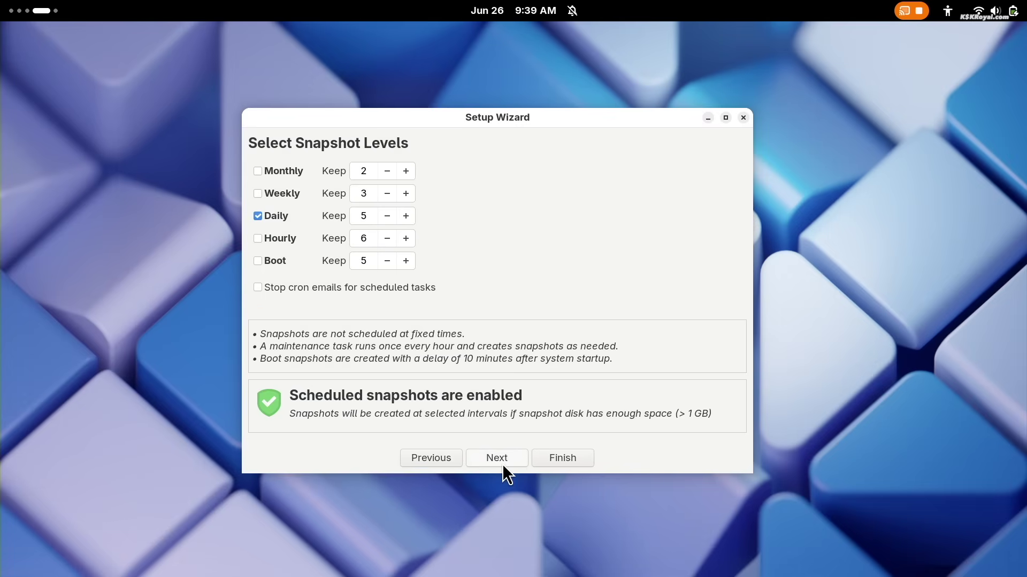
left_click(502, 461)
Step: Include all files from the user's home, finish the wizard, and create the first snapshot
left_click(337, 200)
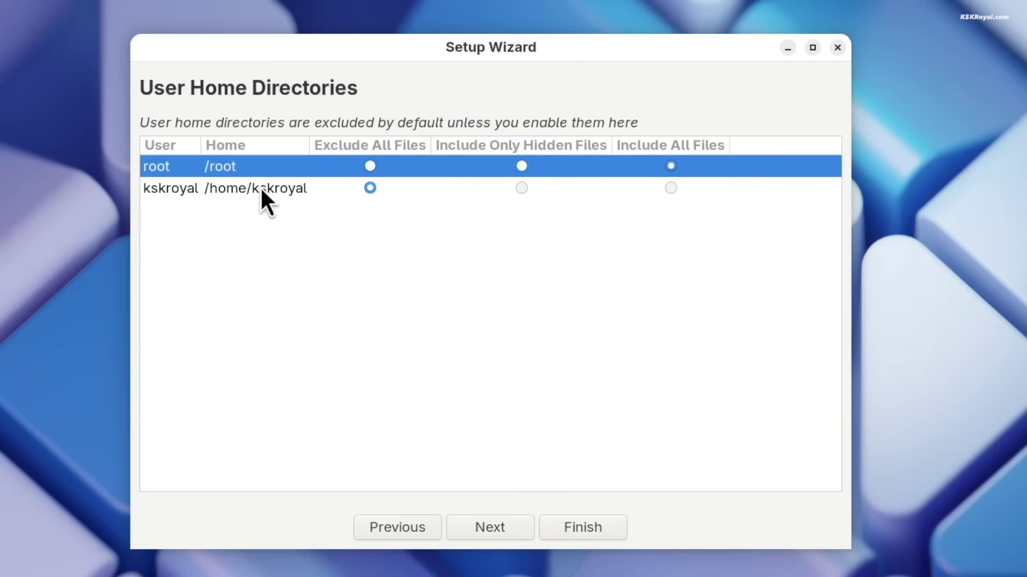
left_click(261, 190)
left_click(672, 189)
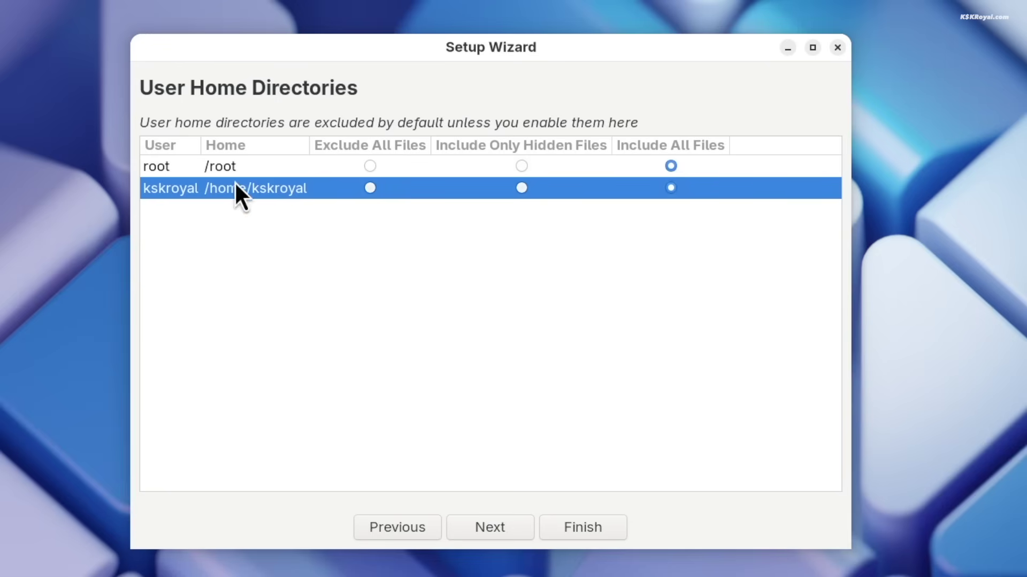
left_click(493, 528)
left_click(582, 531)
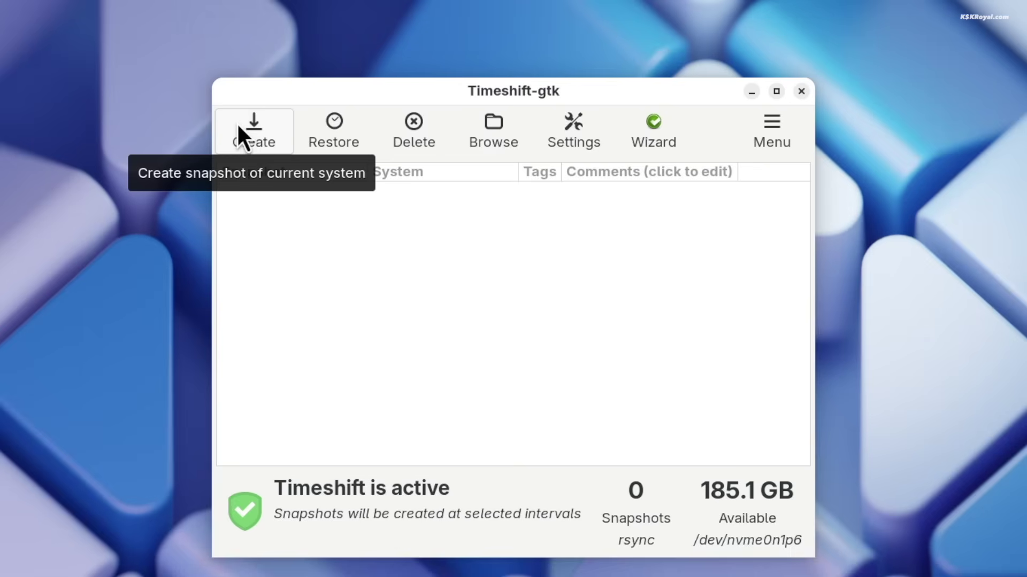
left_click(253, 135)
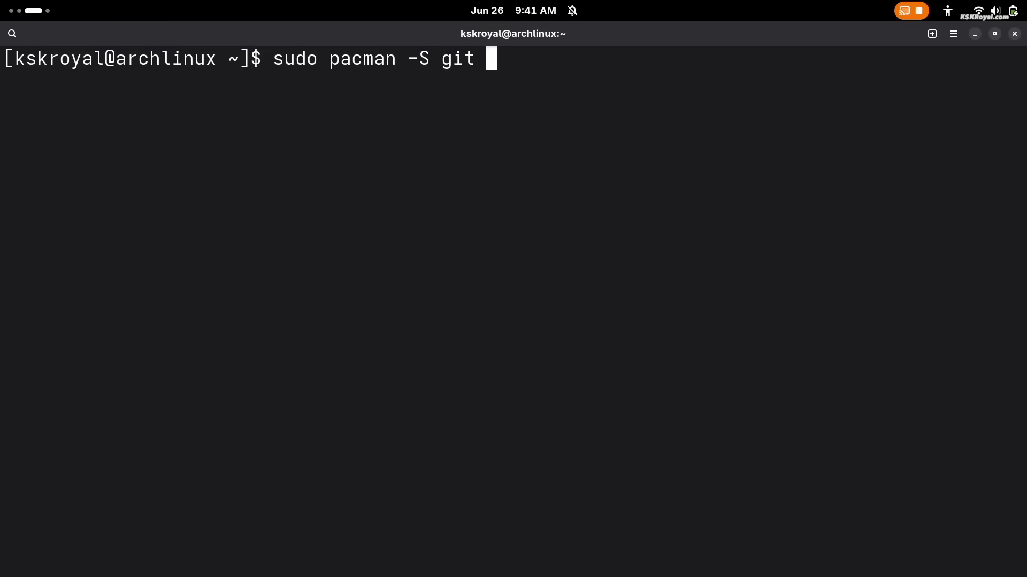
Step: Install git, curl, perl, wget, gcc, clang, nvtop, fastfetch, htop and libreoffice-fresh with pacman, then clear the screen
type("rl wget ")
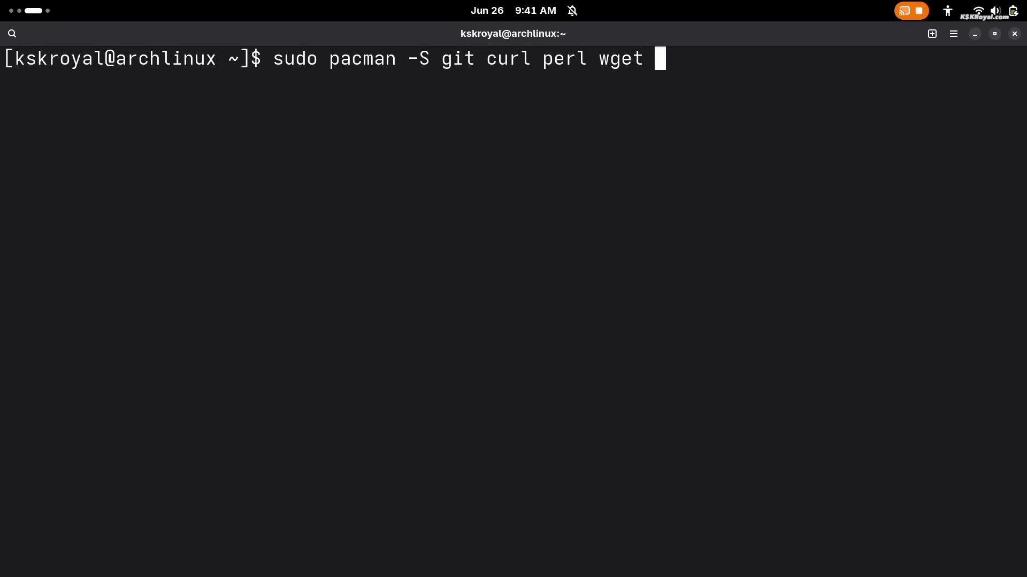
type("gcc clang ")
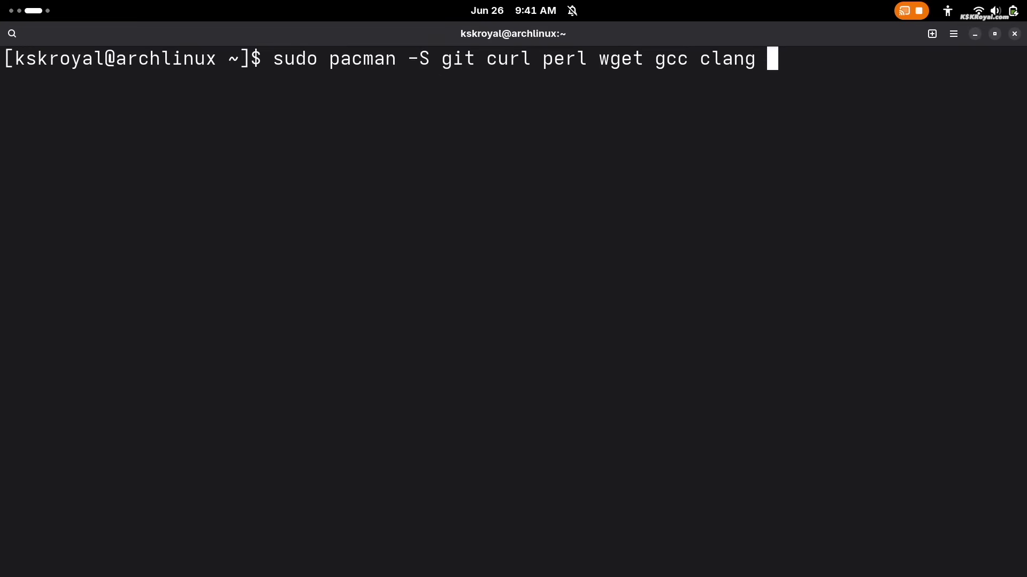
type("nvtop fastfetch htop")
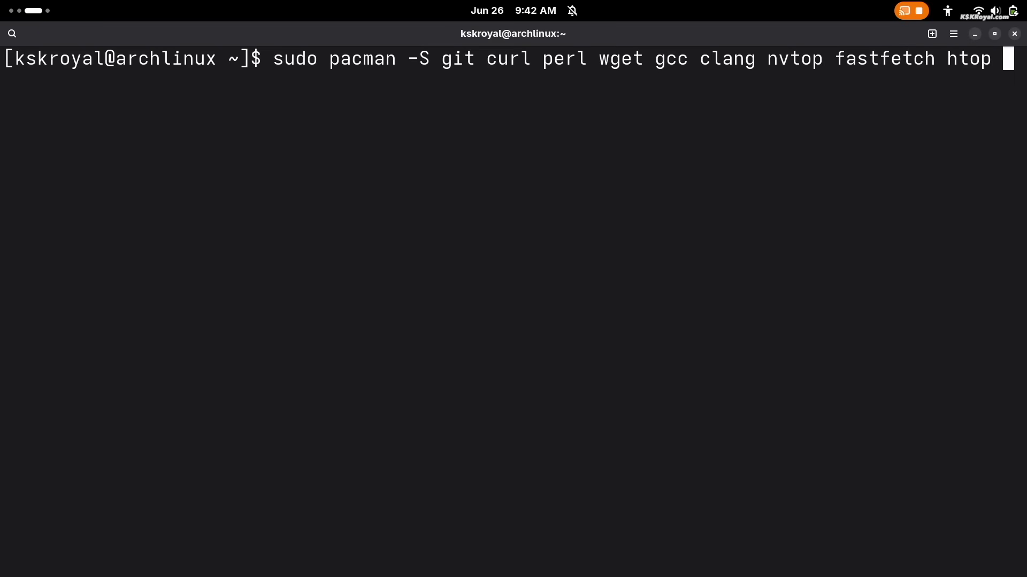
type(" libreoffice-f")
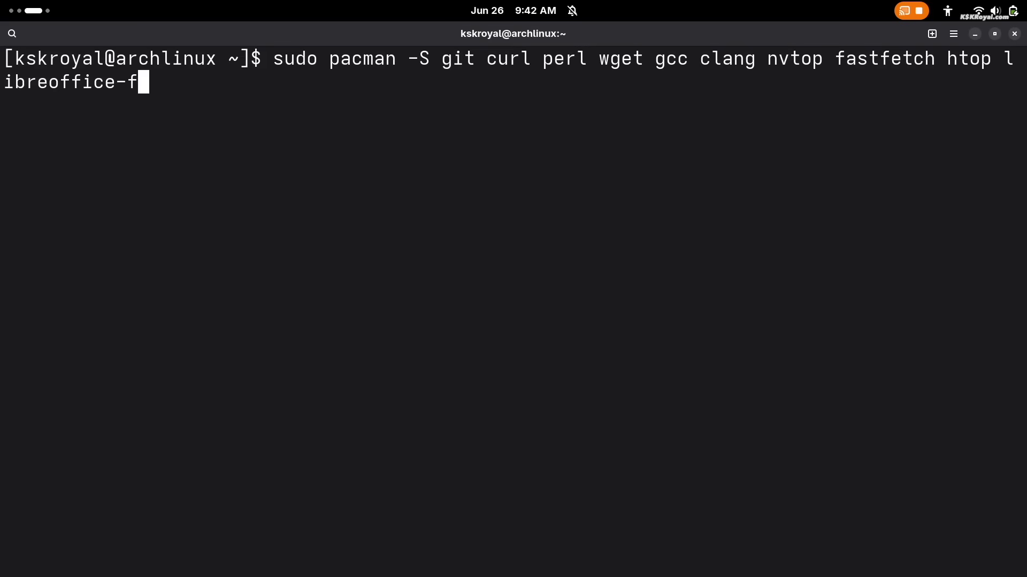
type("resh")
key("Return")
type("y")
key("Return")
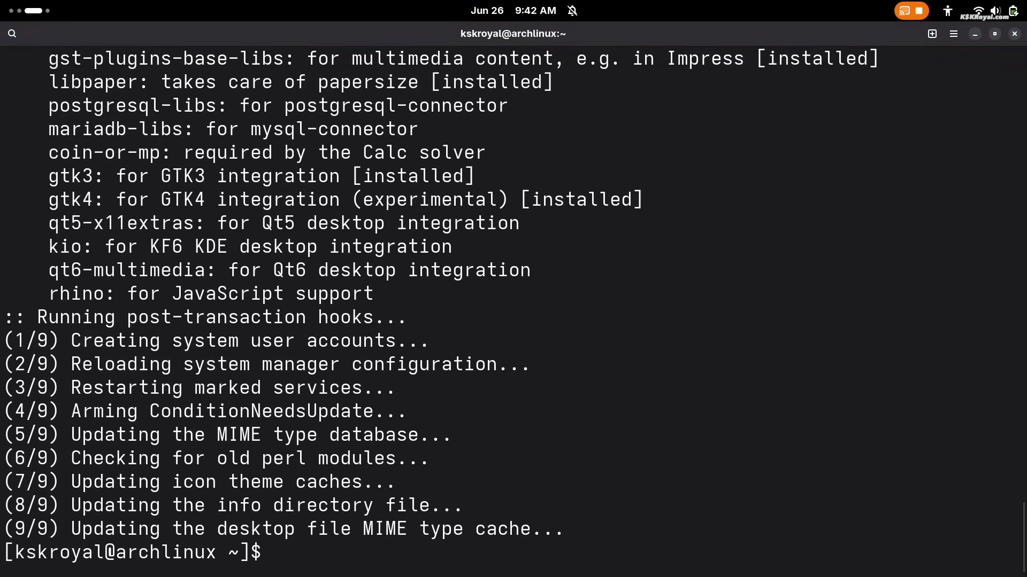
key("ctrl+l")
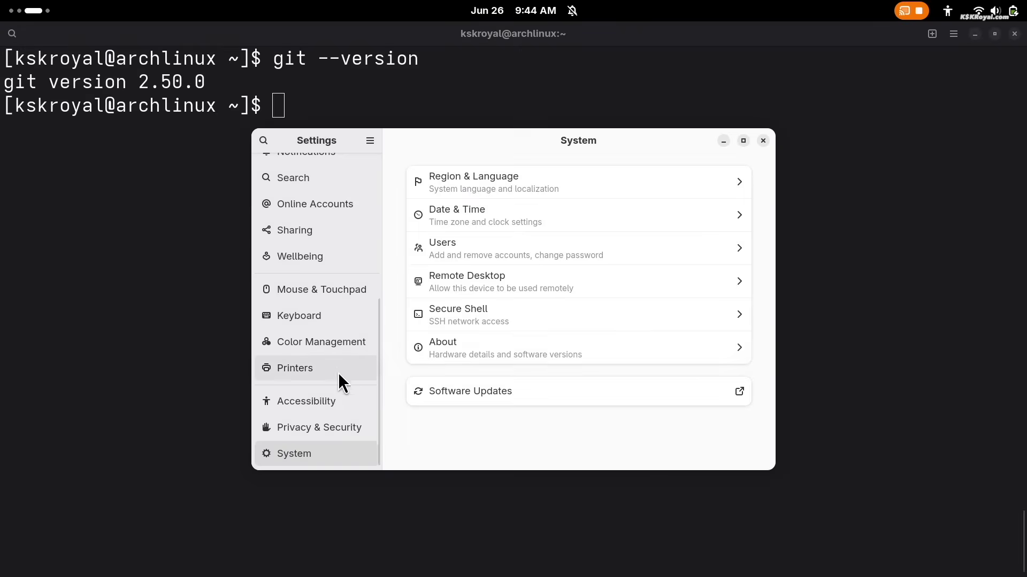
Step: In Power > Power Saving, switch off Dim Screen, Automatic Power Saver and Automatic Screen Blank
scroll(336, 363, "up", 5)
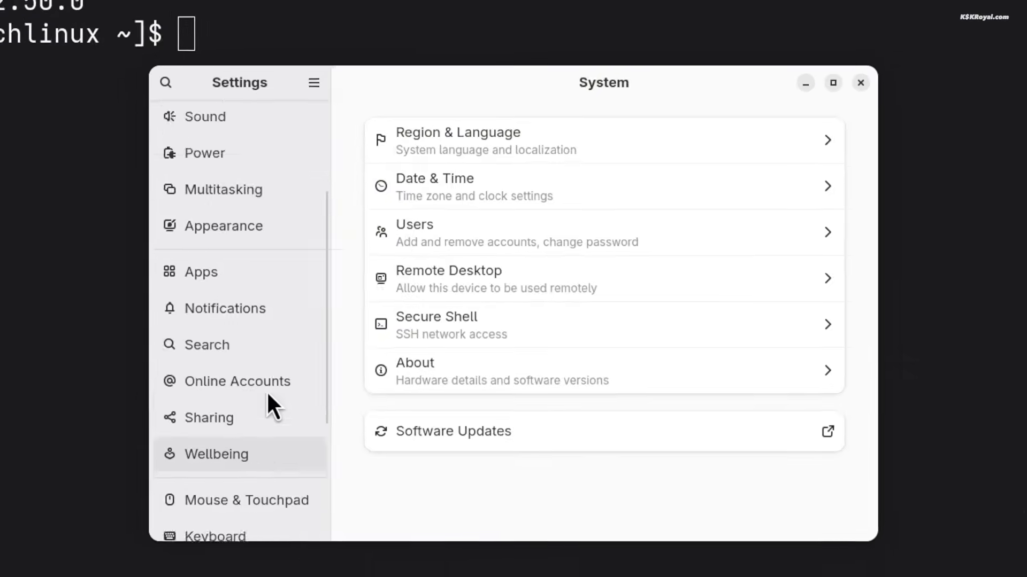
scroll(266, 391, "up", 3)
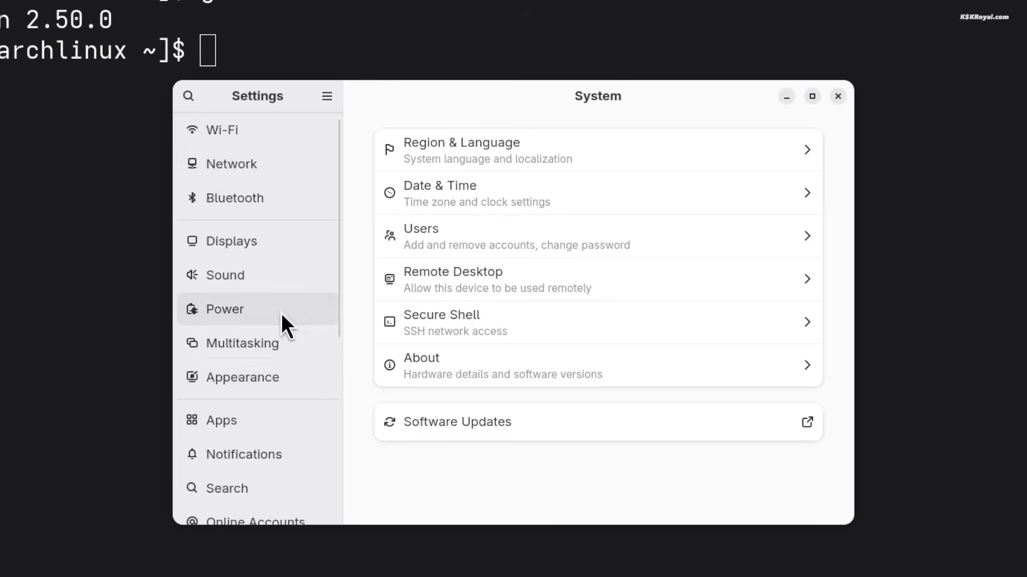
left_click(280, 311)
left_click(695, 101)
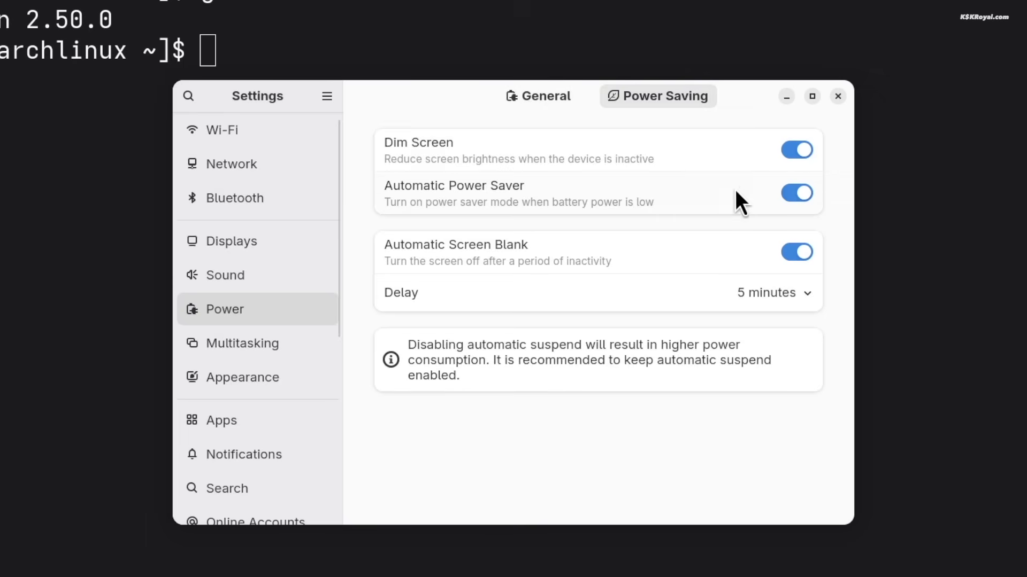
left_click(799, 150)
left_click(804, 193)
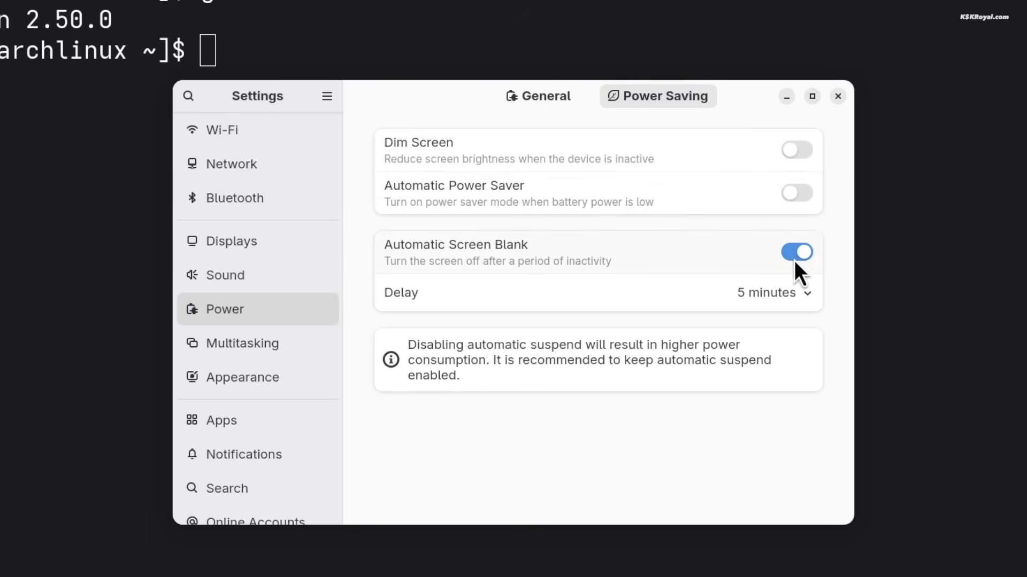
left_click(795, 252)
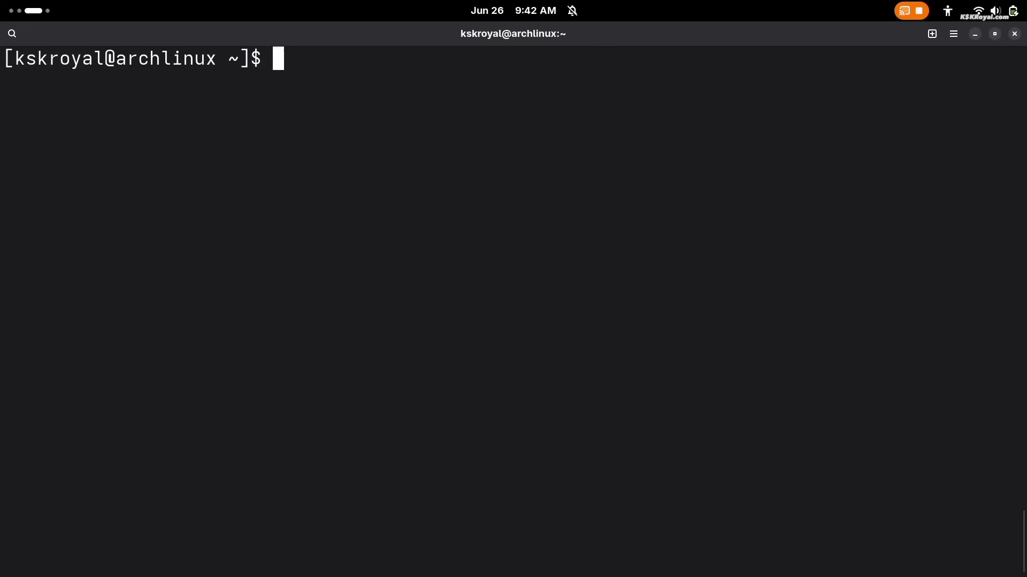
Step: Run git --version to confirm git 2.50.0 is installed
type("git ")
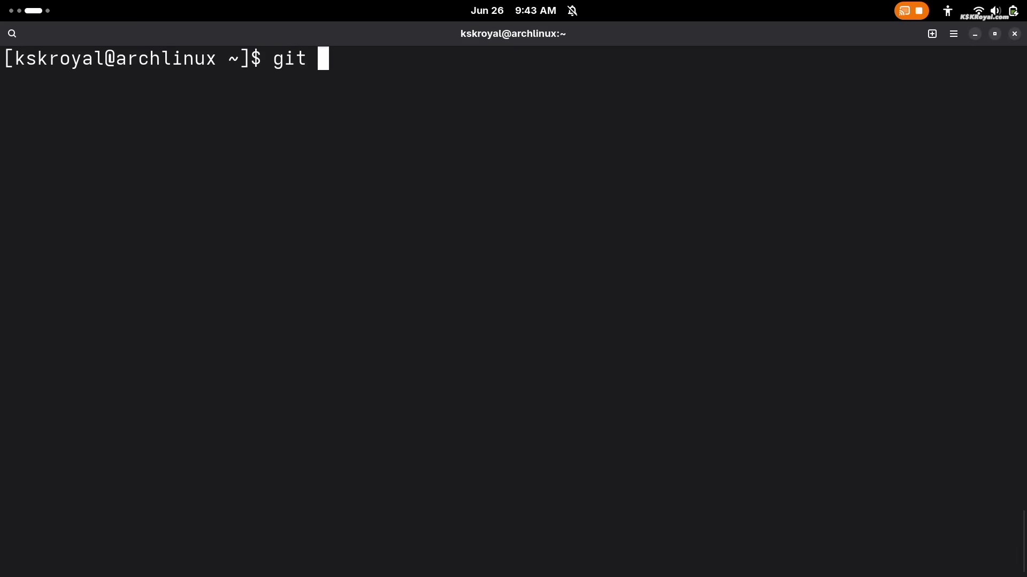
type("--version")
key("Return")
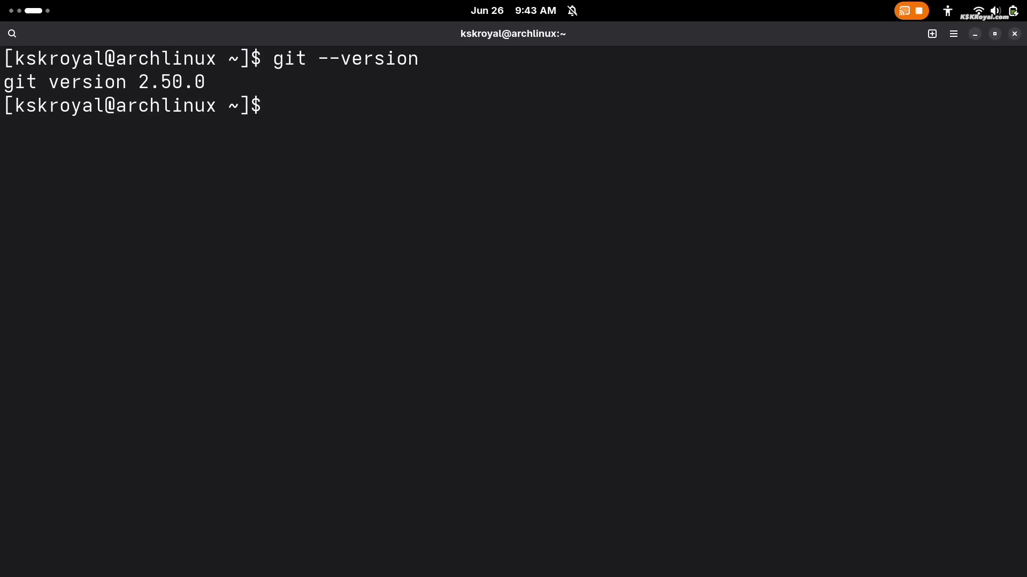
key("super")
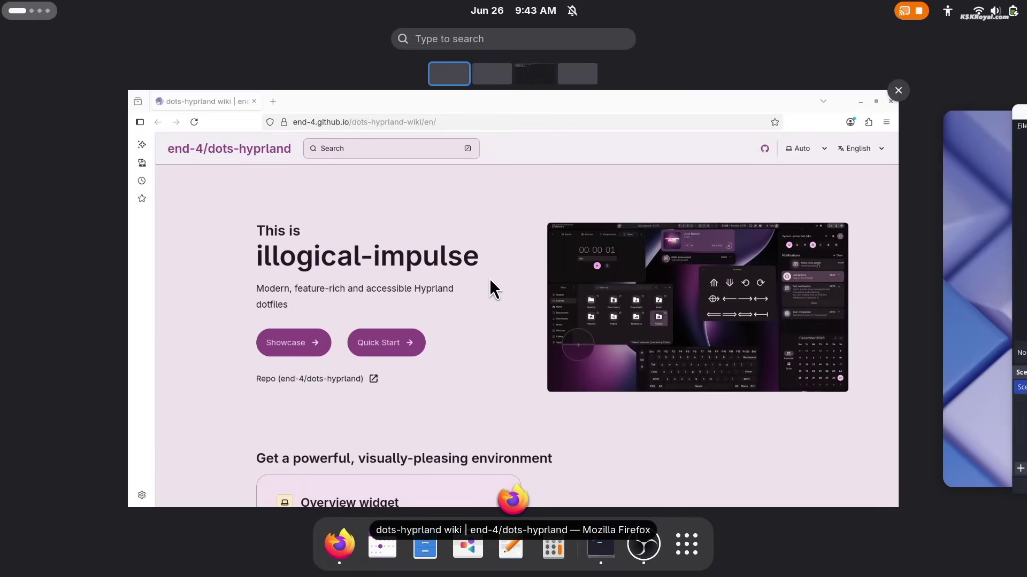
Step: Switch to Firefox and read the illogical-impulse home page of the dots-hyprland wiki
left_click(490, 279)
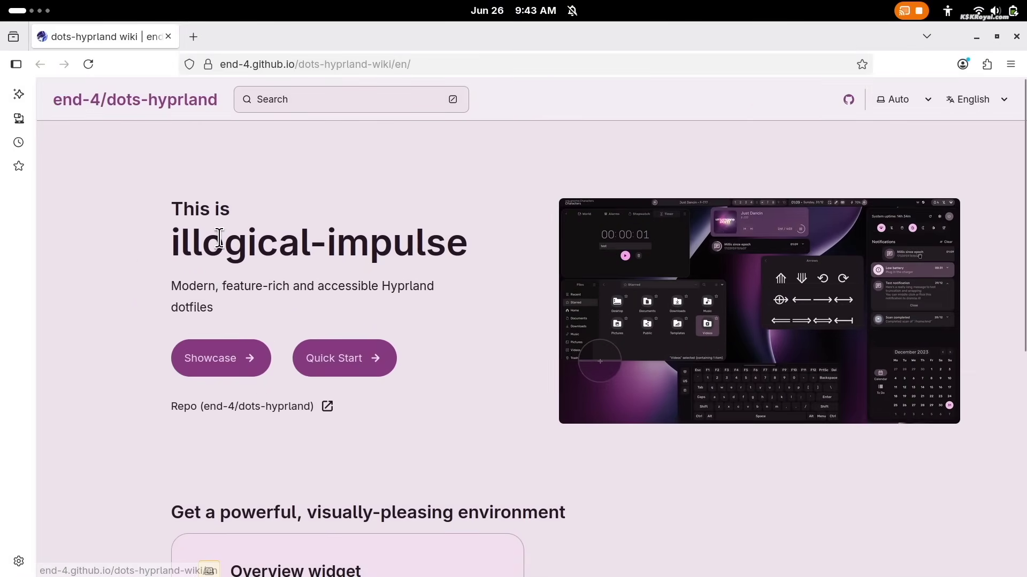
left_click_drag(165, 218, 464, 251)
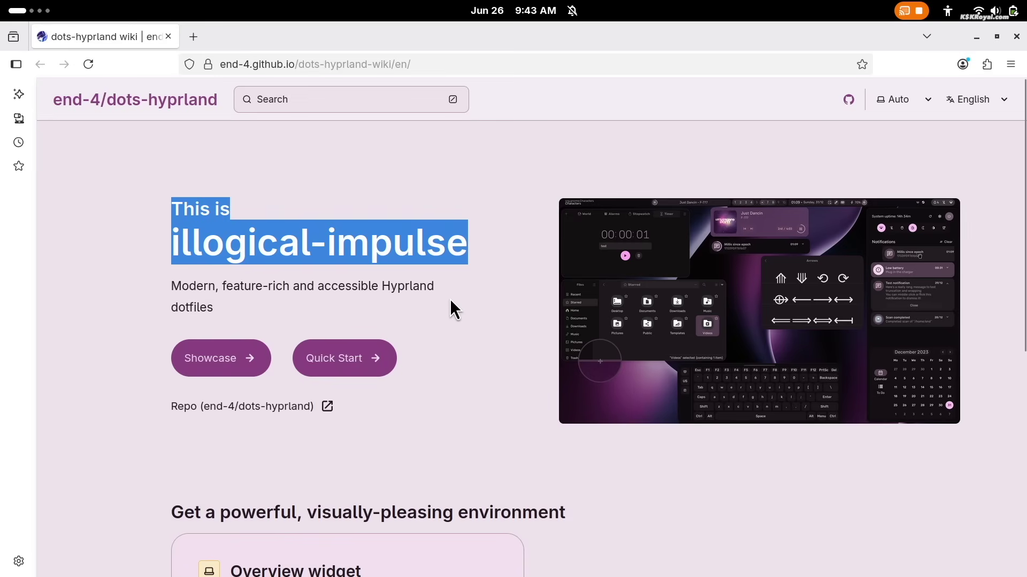
left_click(221, 284)
double_click(221, 284)
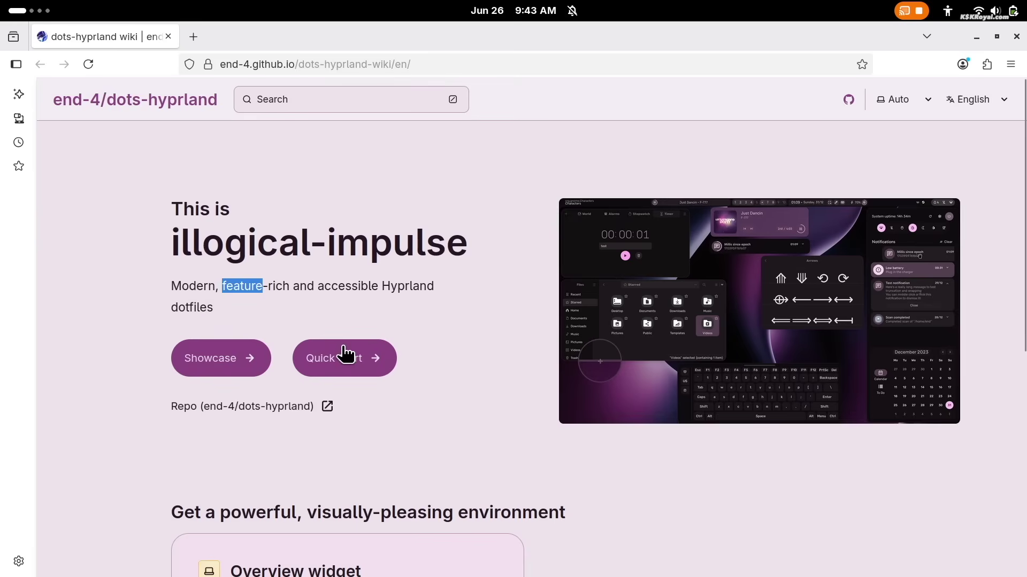
left_click(424, 449)
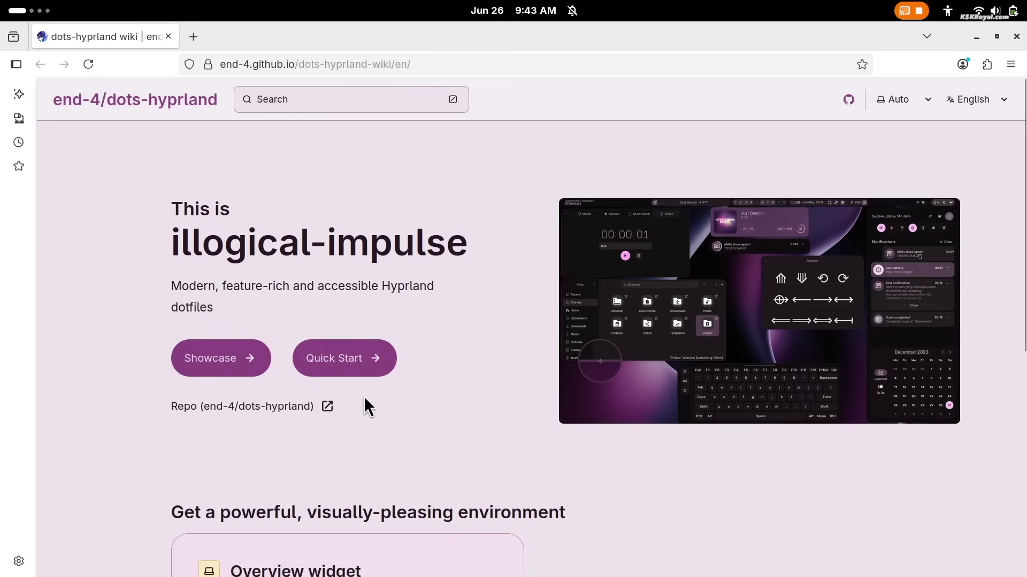
Step: Open the Quick Start guide and read the Install / Update / Uninstall 'Before you start' notes
left_click(353, 369)
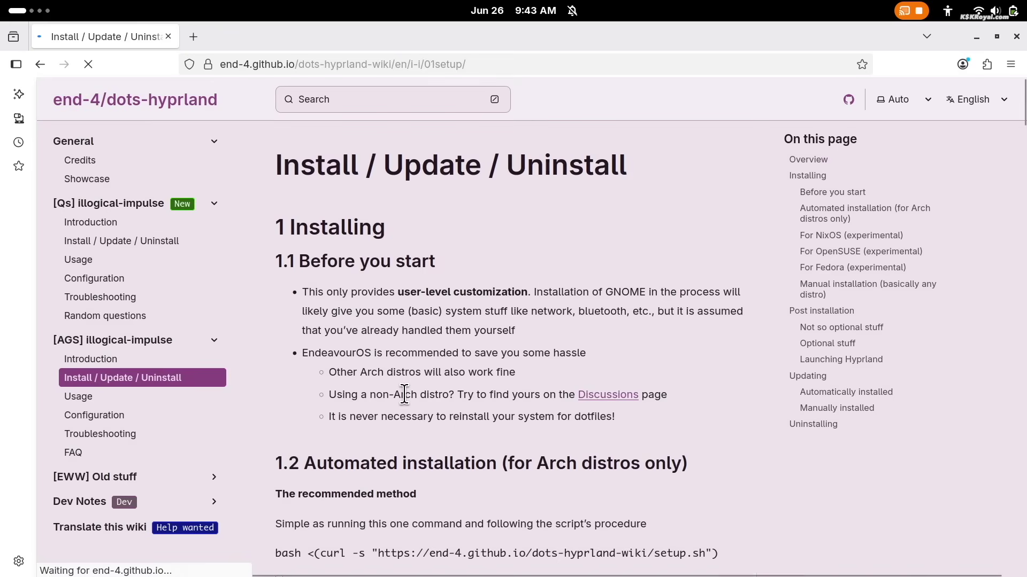
triple_click(288, 166)
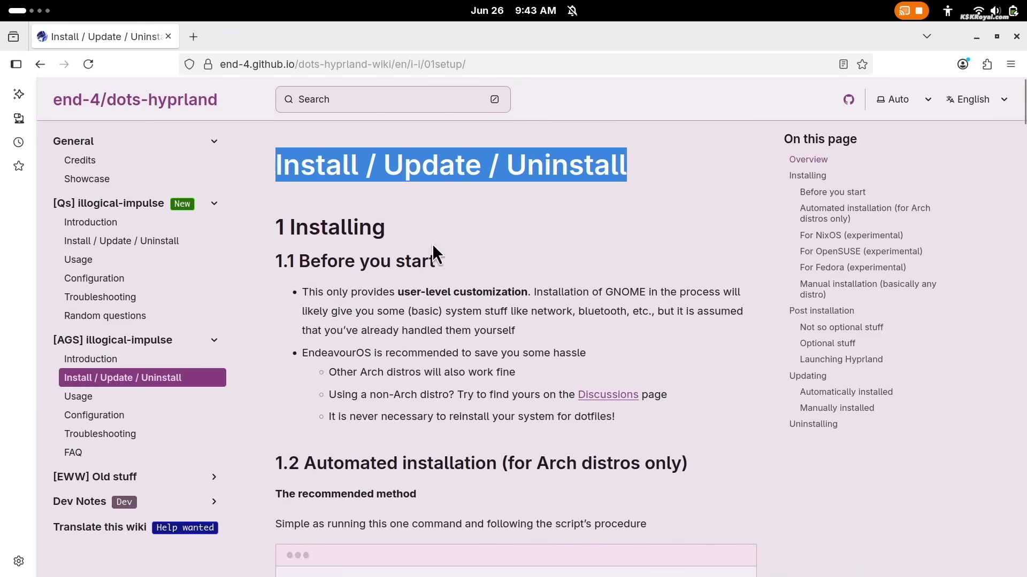
double_click(388, 267)
left_click_drag(304, 292, 555, 340)
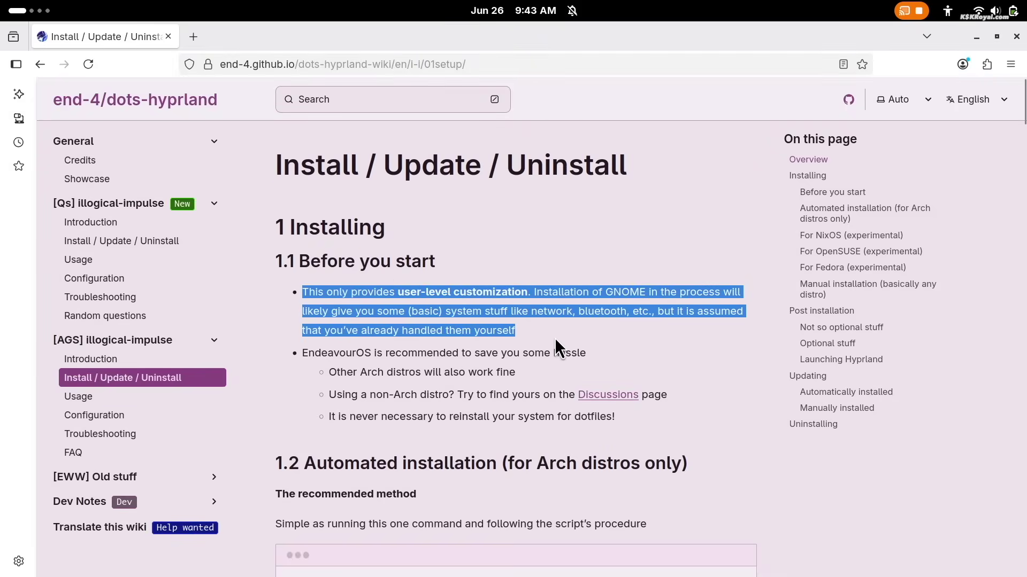
left_click(596, 288)
left_click_drag(526, 293, 733, 338)
Step: Scroll to Automated installation and copy the bash curl setup.sh command
scroll(732, 338, "down", 3)
triple_click(410, 334)
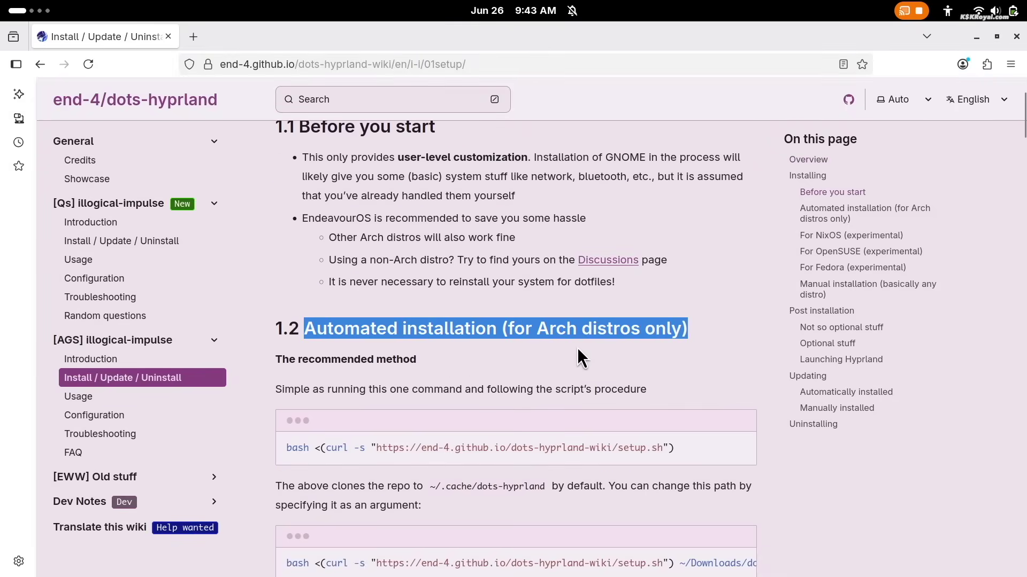
scroll(583, 359, "down", 1)
left_click(567, 269)
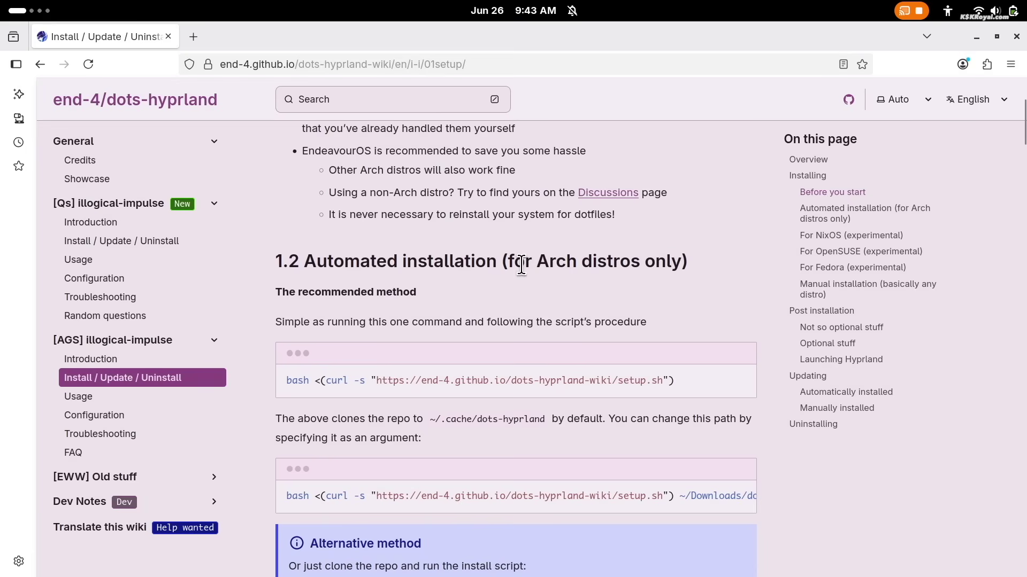
left_click_drag(515, 262, 689, 262)
left_click_drag(677, 380, 286, 380)
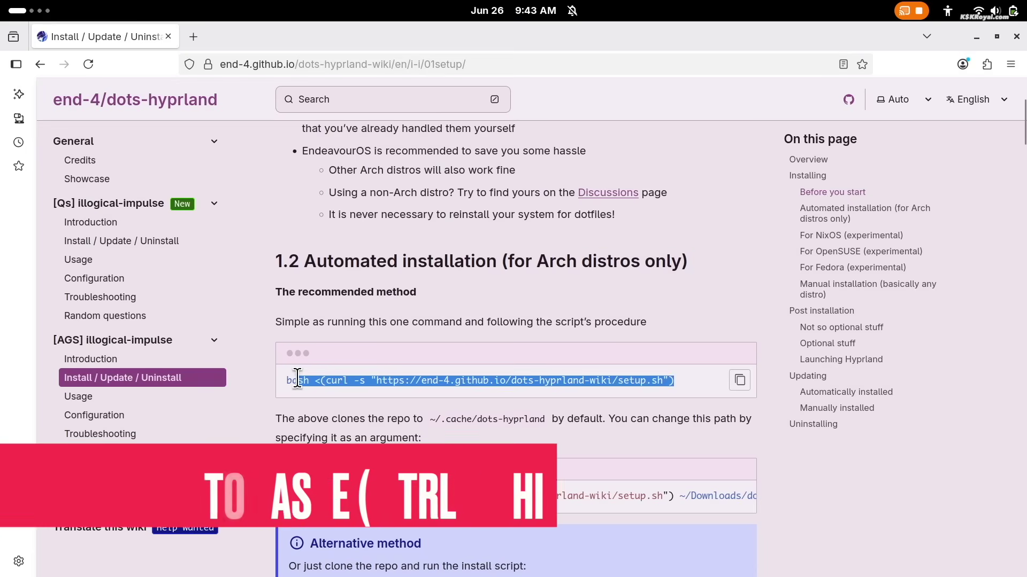
left_click(740, 380)
Step: Paste the copied curl setup command into the terminal and run it
mouse_move(1, 1)
scroll(260, 206, "down", 2)
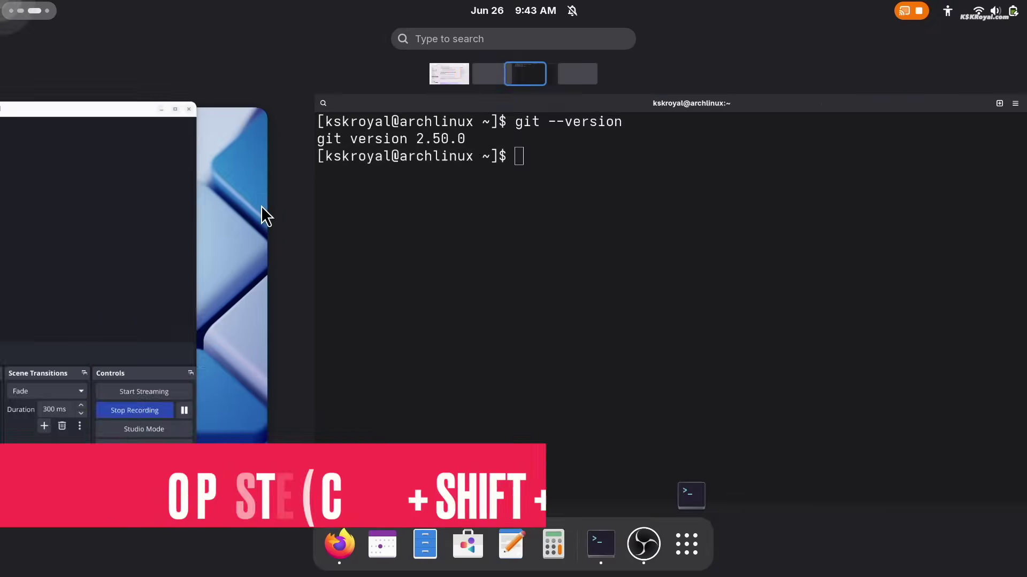
left_click(408, 289)
right_click(424, 177)
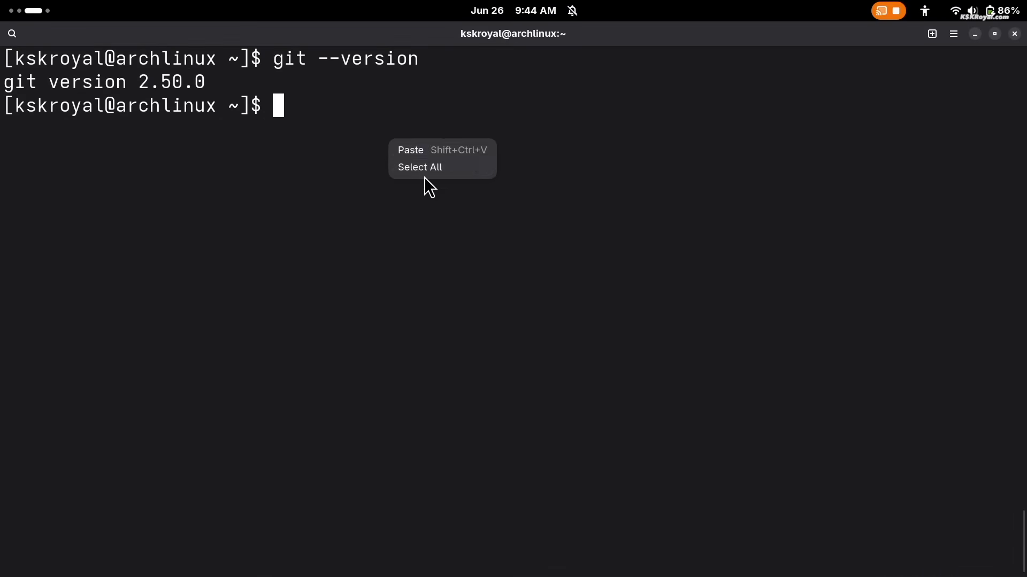
left_click(466, 151)
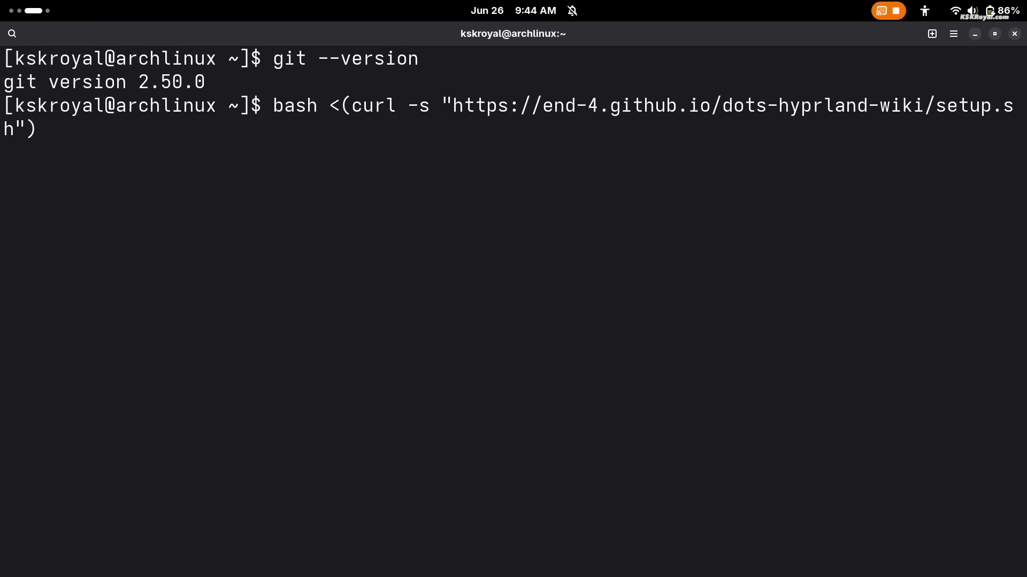
key("Return")
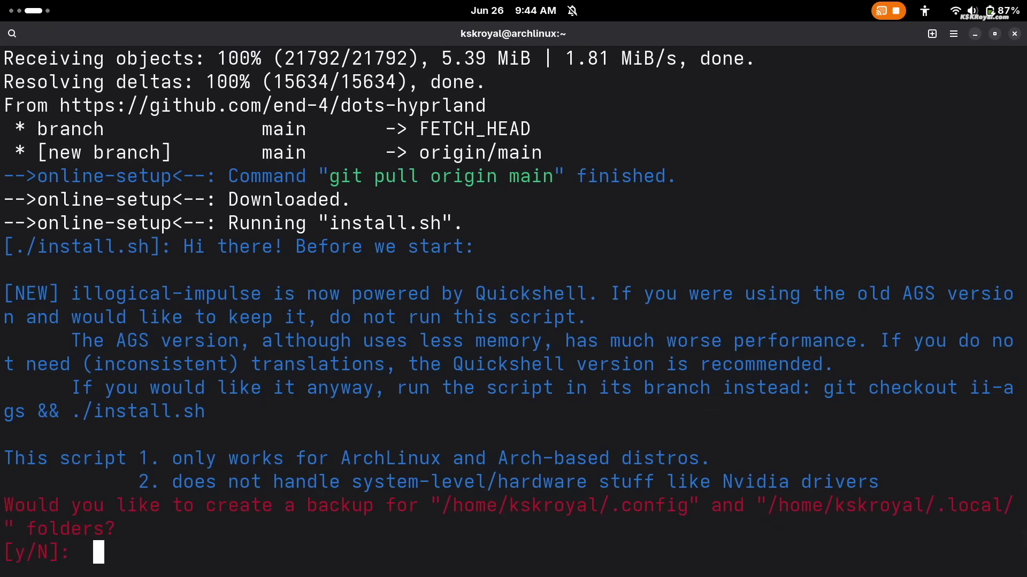
Step: Answer y to back up the .config folders
double_click(613, 502)
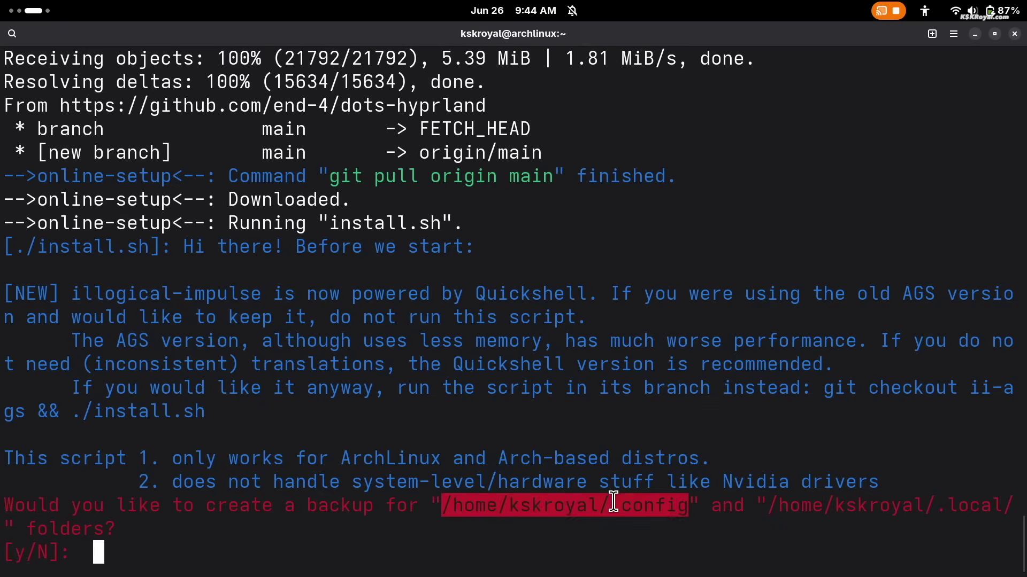
left_click(326, 535)
type("y")
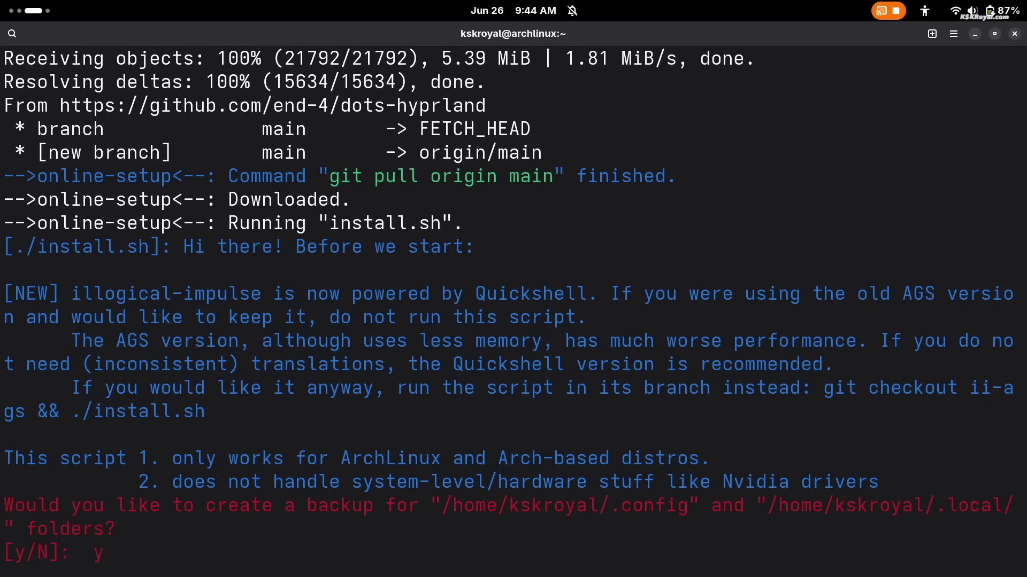
key("Return")
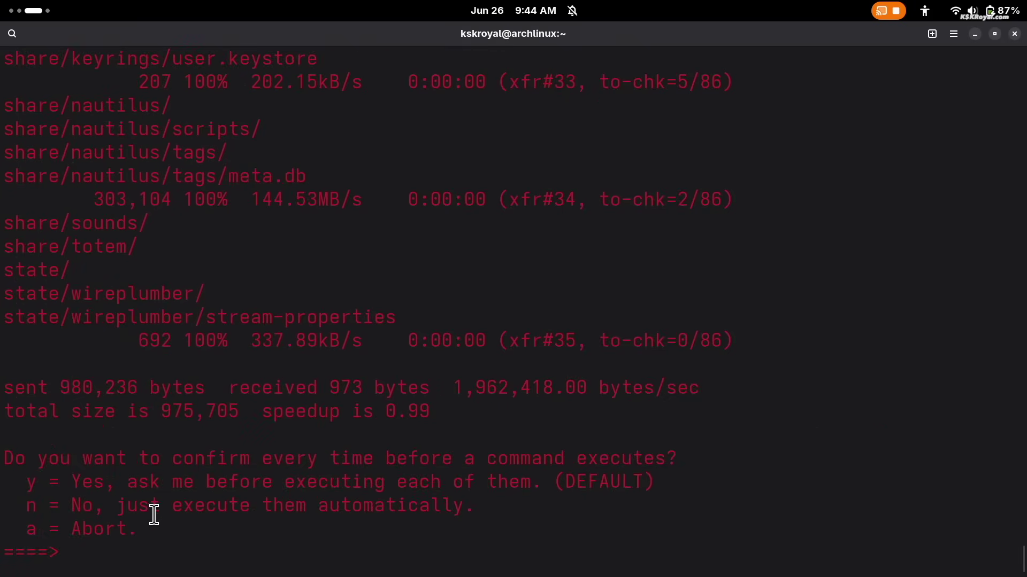
Step: Answer n at the confirmation prompt so the script's commands run without asking
double_click(176, 483)
triple_click(176, 483)
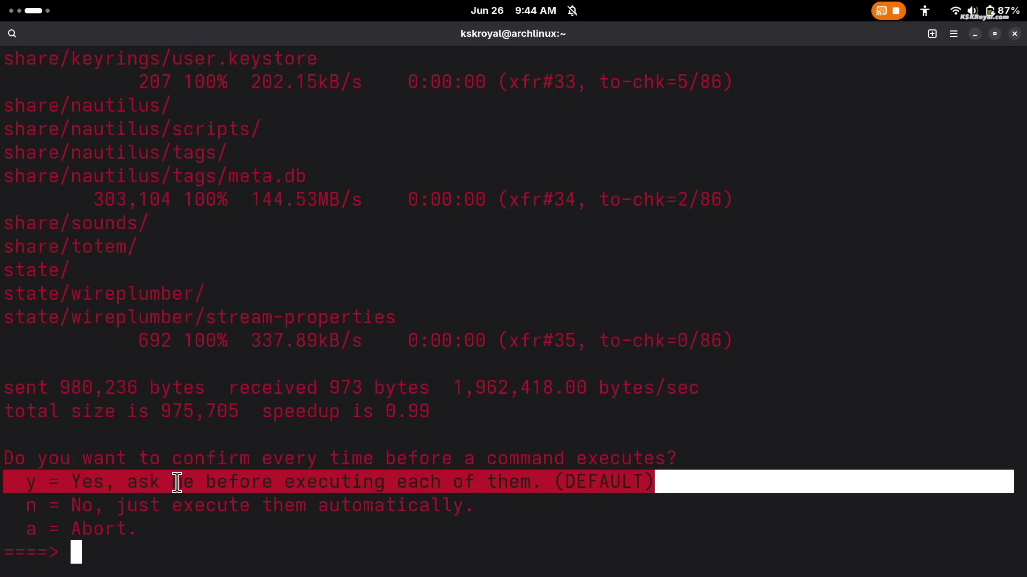
double_click(617, 491)
triple_click(618, 491)
left_click(42, 507)
triple_click(42, 507)
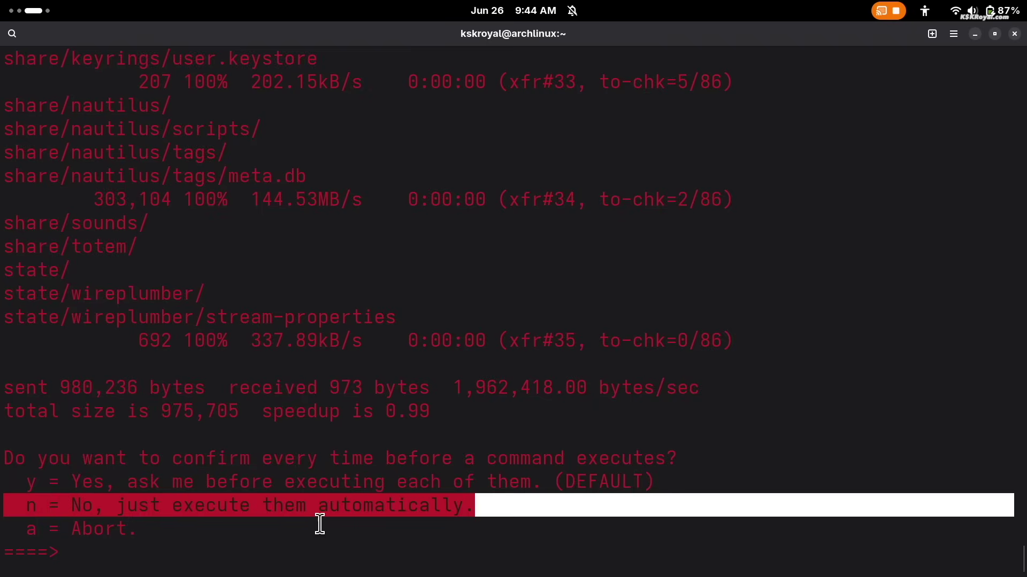
left_click_drag(492, 513, 1, 510)
triple_click(532, 480)
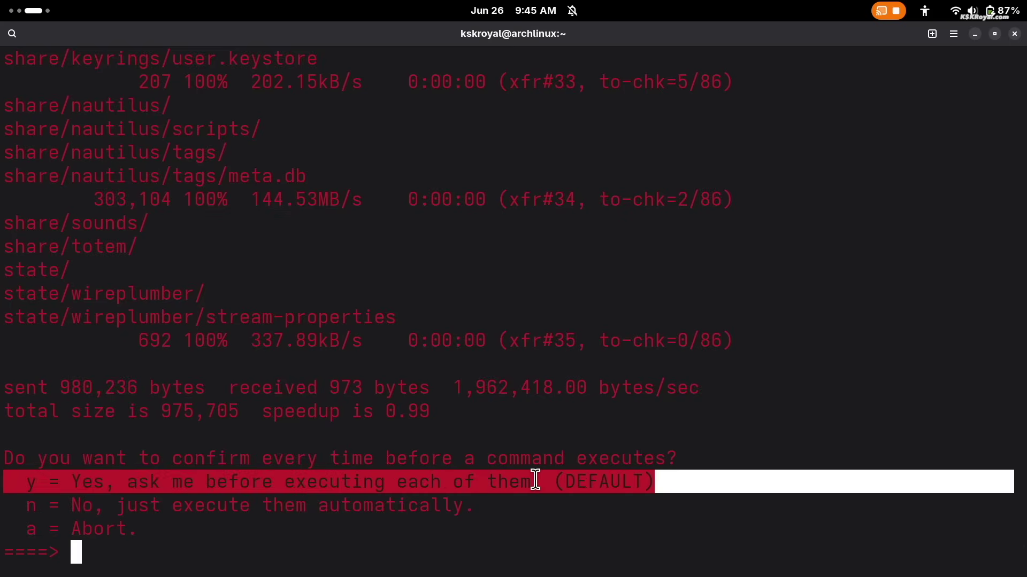
triple_click(482, 505)
left_click(400, 556)
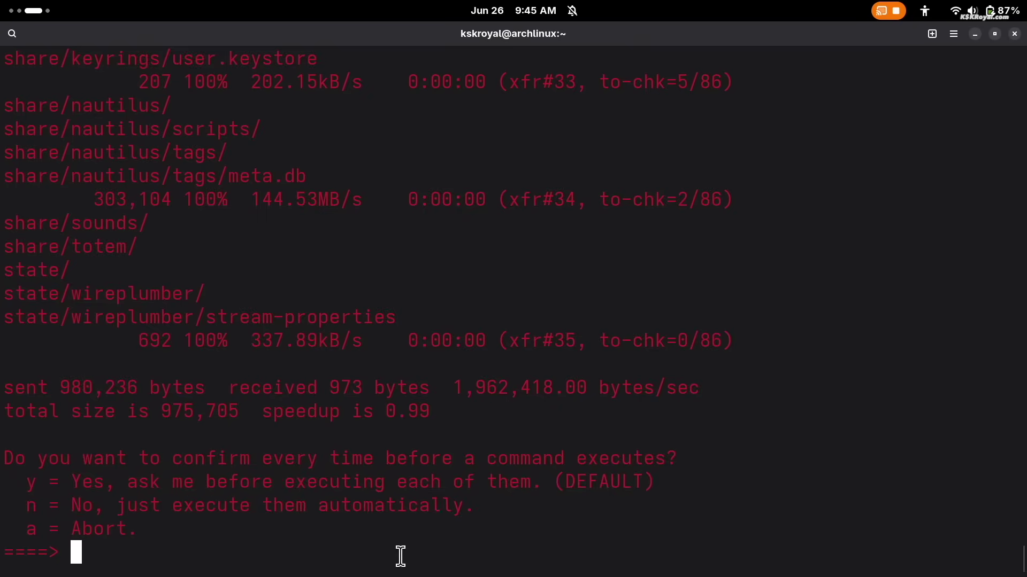
type("n")
key("Return")
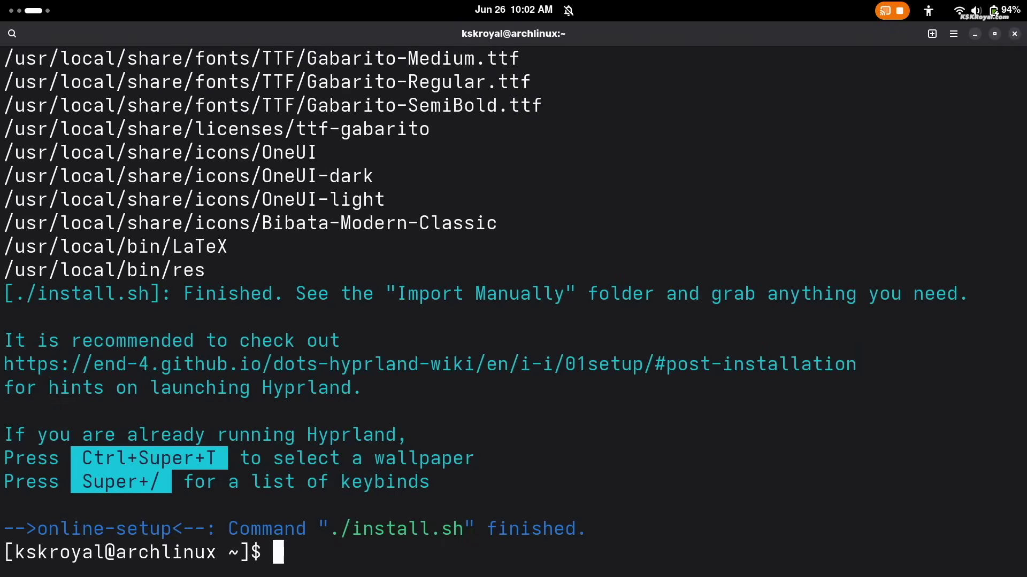
Step: Select the post-installation wiki URL in the finished output and open it in Firefox
triple_click(118, 528)
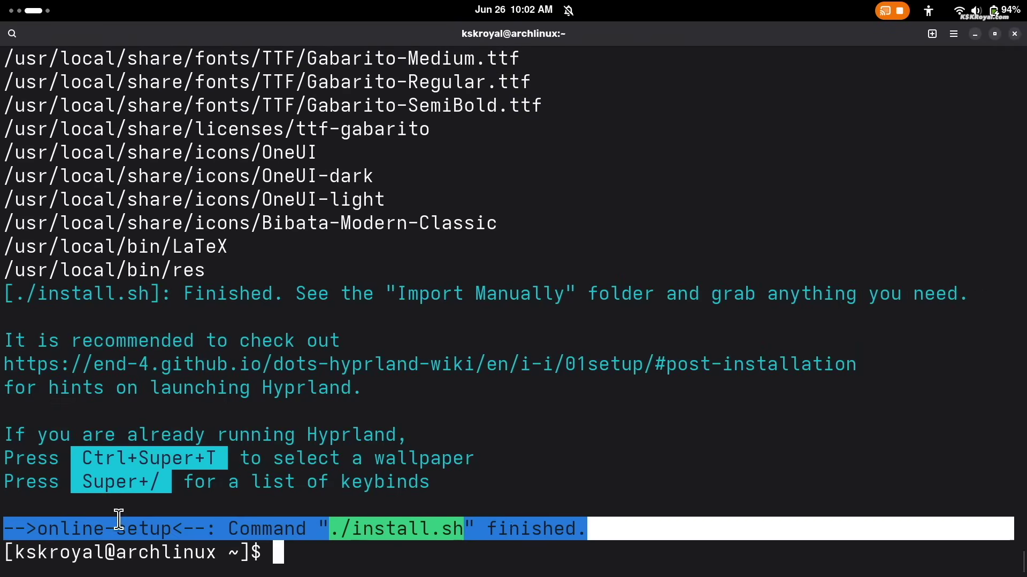
left_click_drag(587, 530, 2, 519)
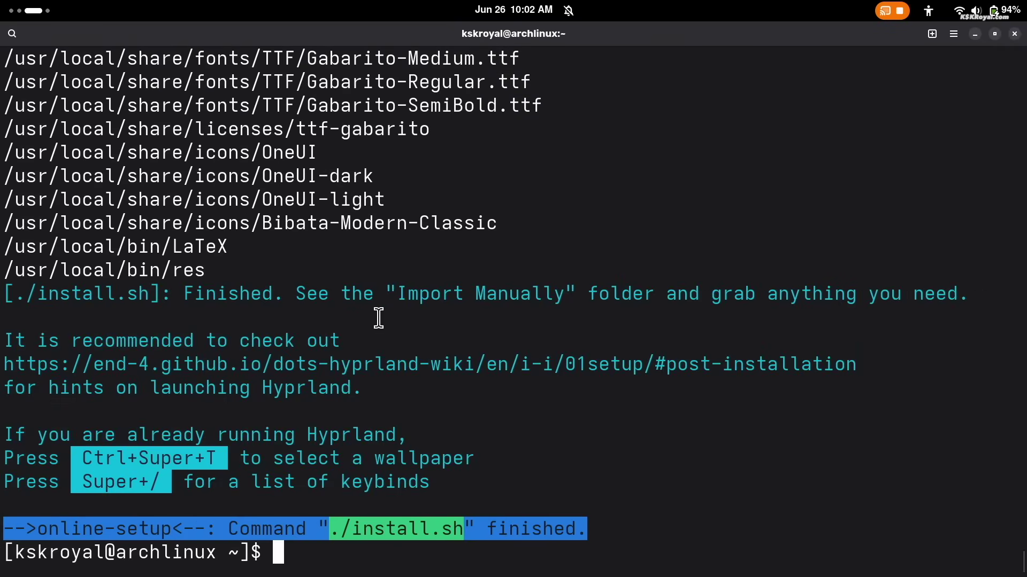
left_click(166, 297)
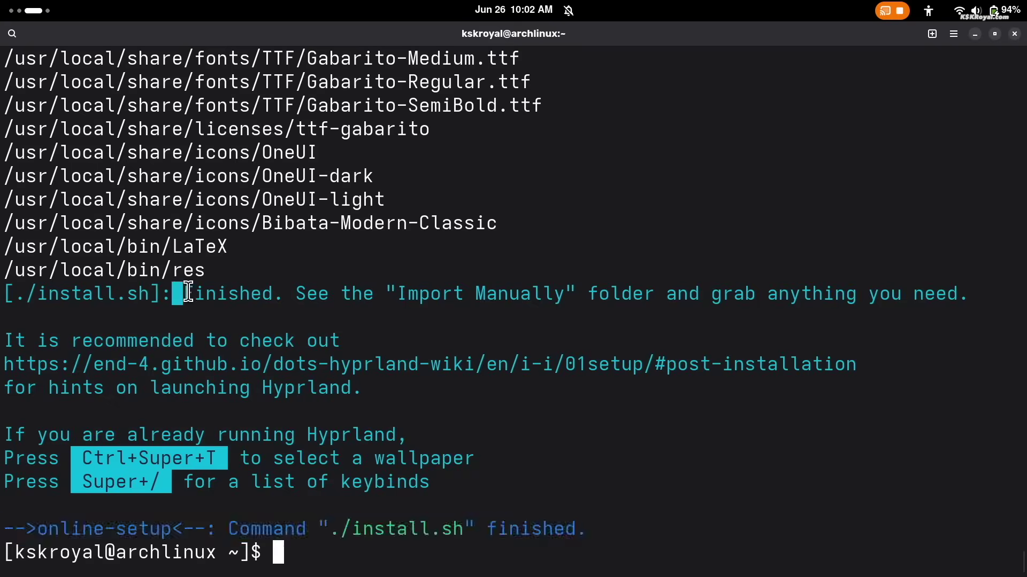
left_click_drag(861, 300, 3, 300)
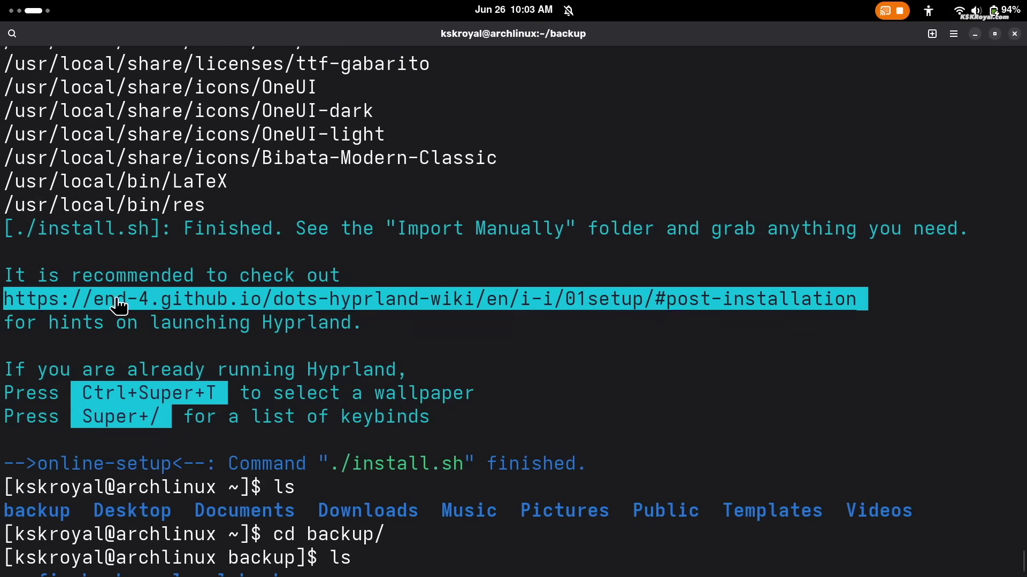
left_click(591, 332)
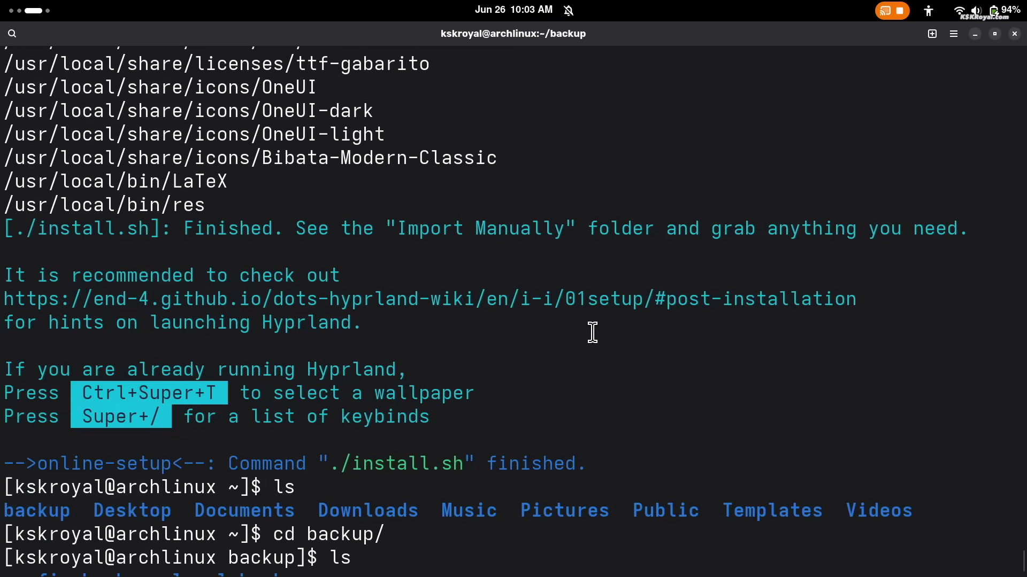
left_click(592, 309)
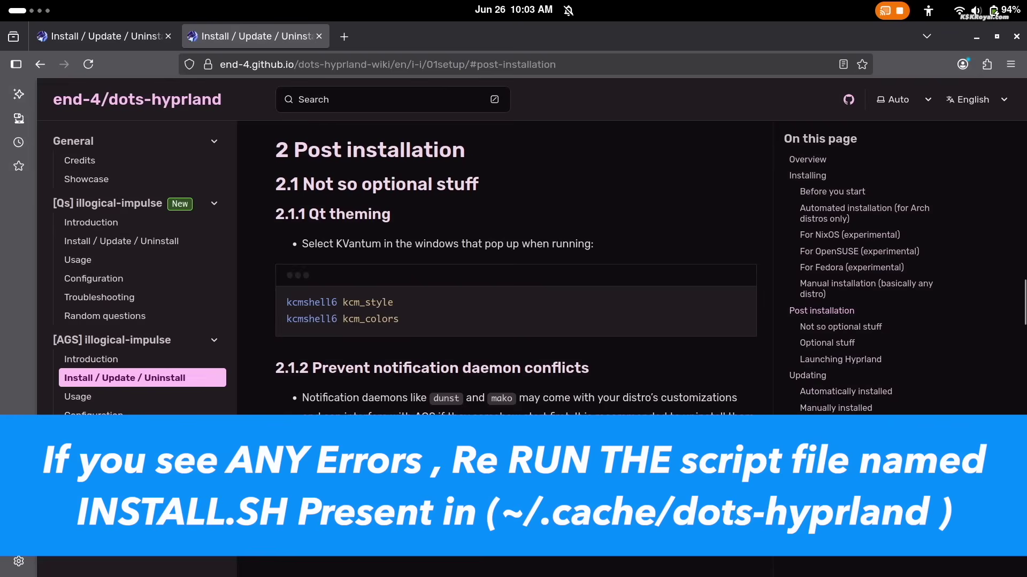
Step: Scroll the Post installation page past Optional stuff to 2.3 Launching Hyprland
scroll(515, 267, "down", 4)
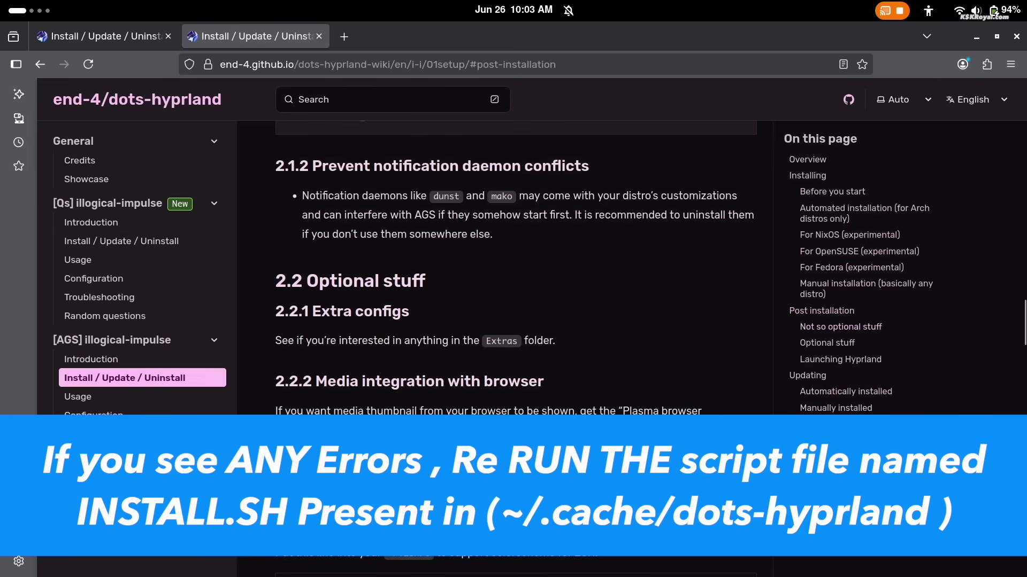
scroll(516, 268, "down", 4)
scroll(516, 267, "down", 4)
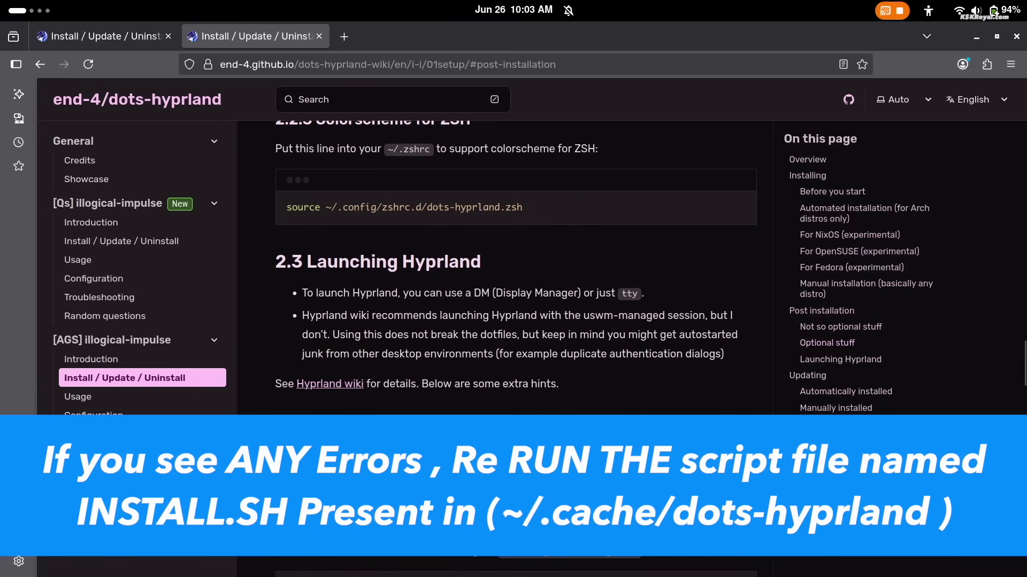
scroll(677, 439, "down", 5)
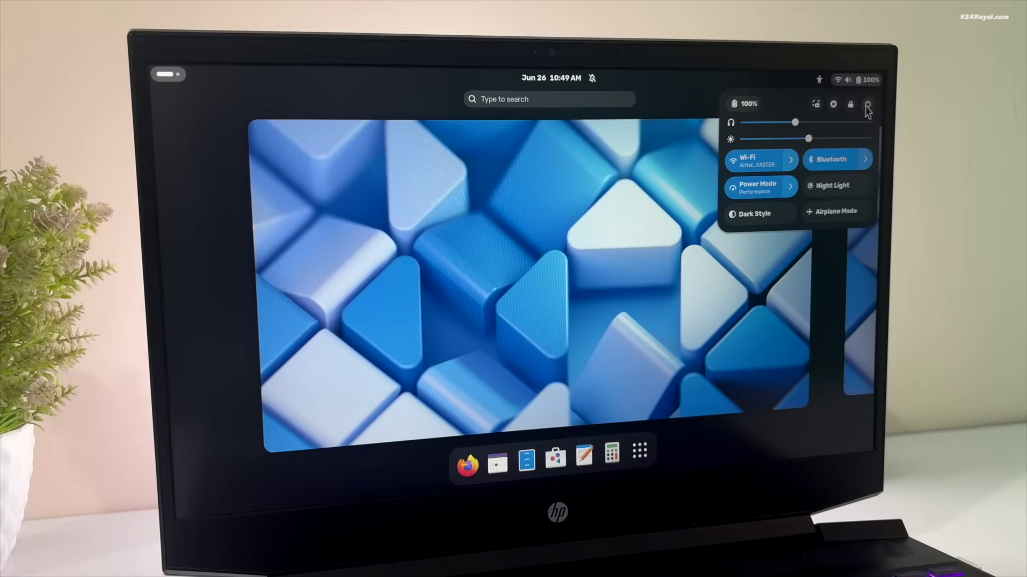
Step: Restart the laptop from the GNOME system menu's power options
left_click(867, 103)
left_click(784, 170)
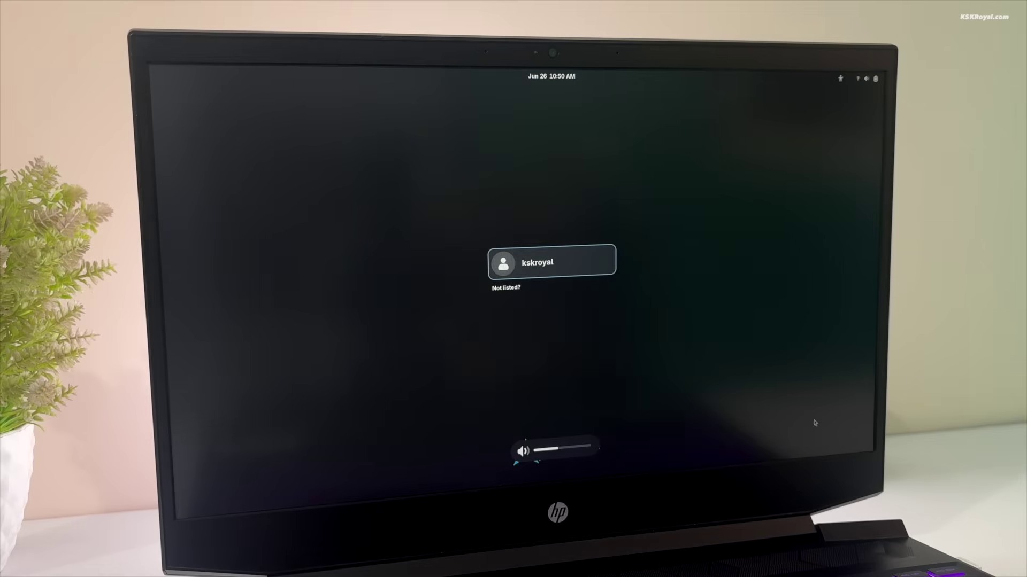
Step: Select the user account, choose the Hyprland session, and log in with the account password
left_click(534, 257)
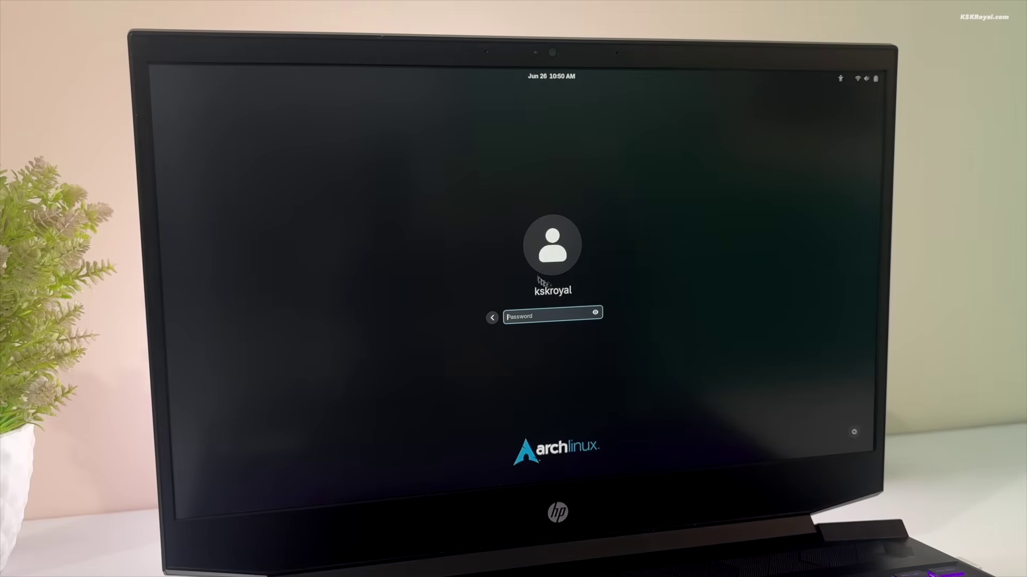
left_click(854, 432)
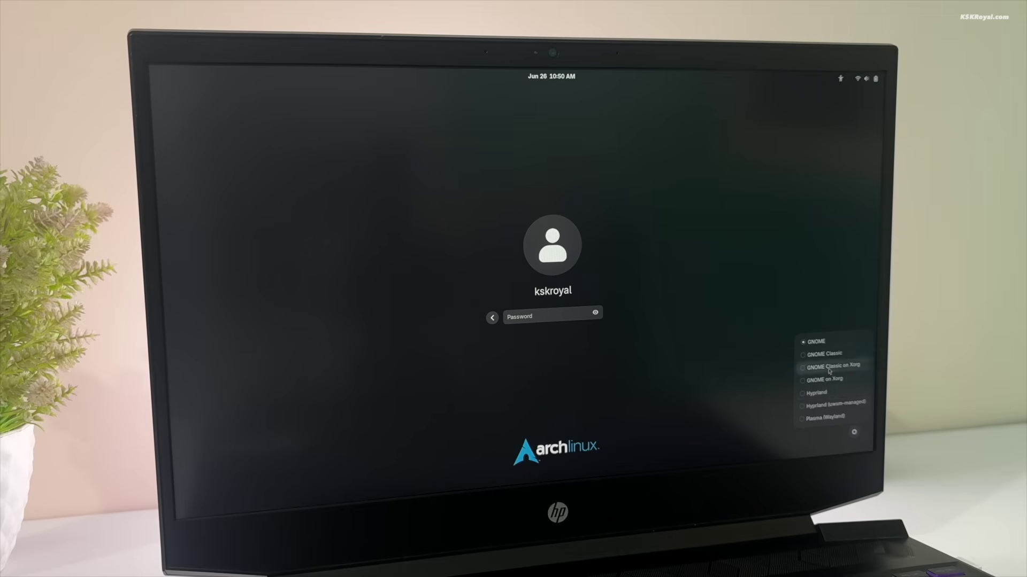
left_click(815, 393)
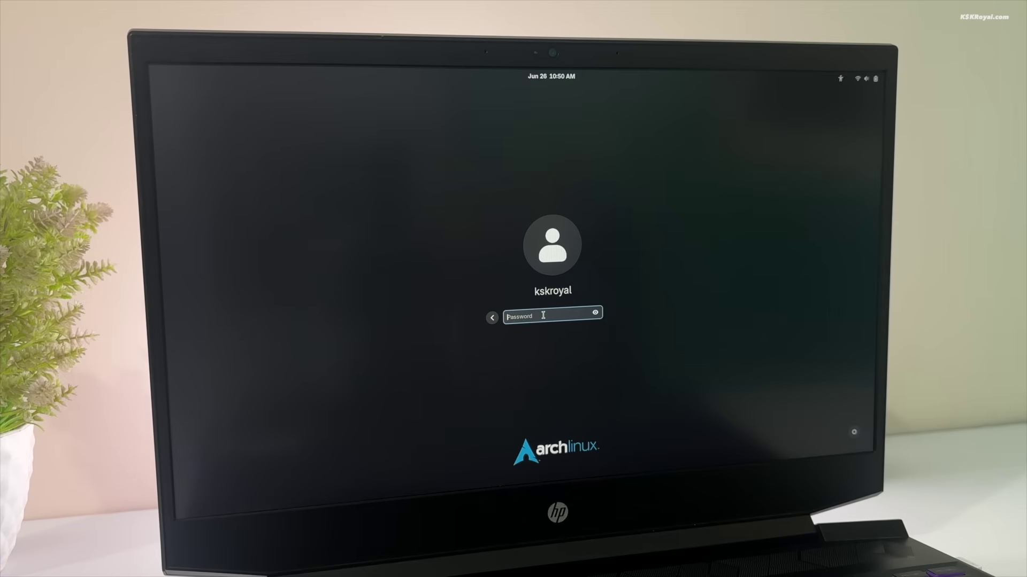
type("****")
key("Return")
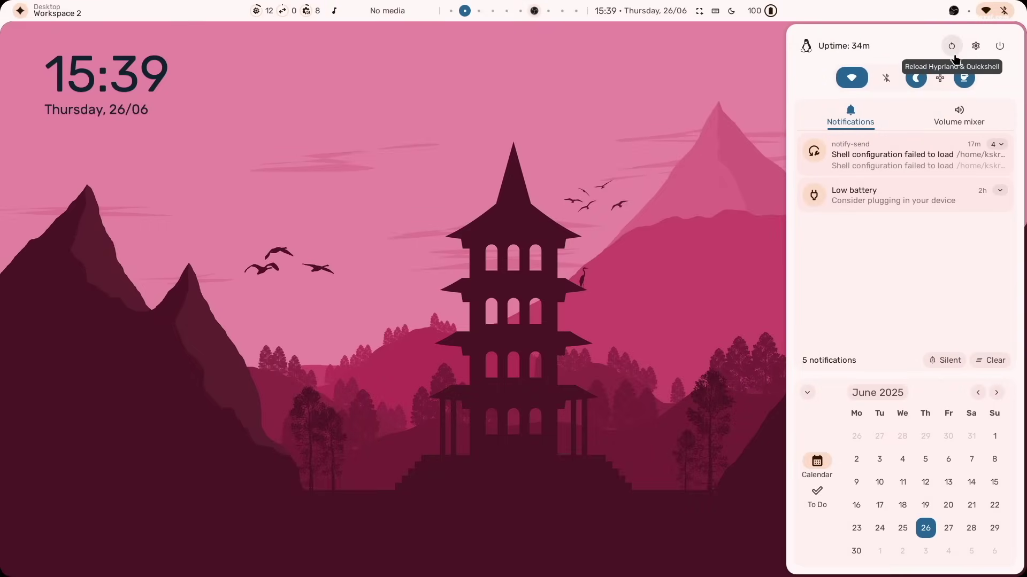
Step: Open illogical-impulse Settings, view the About and Style pages, then close the window
left_click(975, 46)
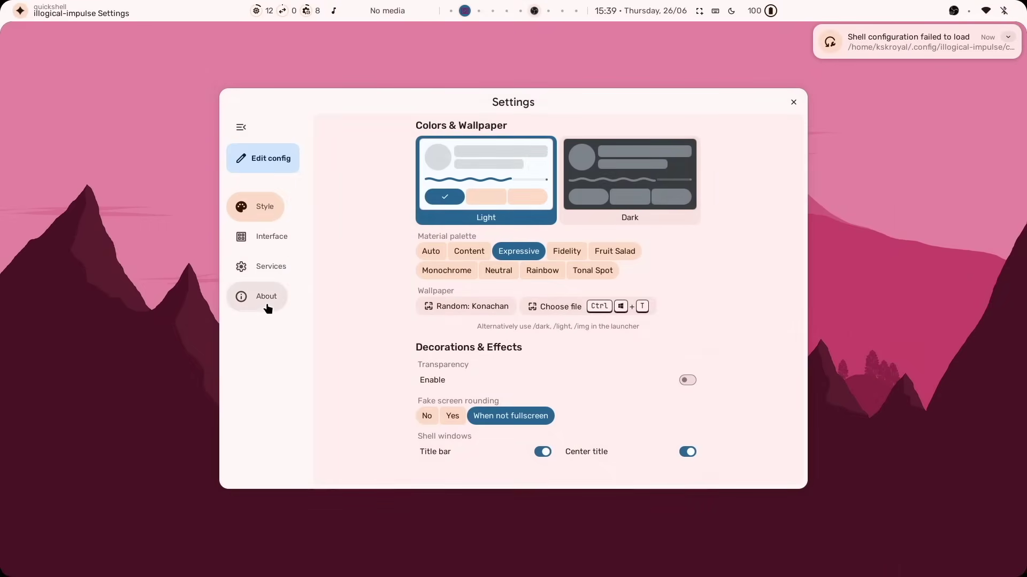
left_click(266, 300)
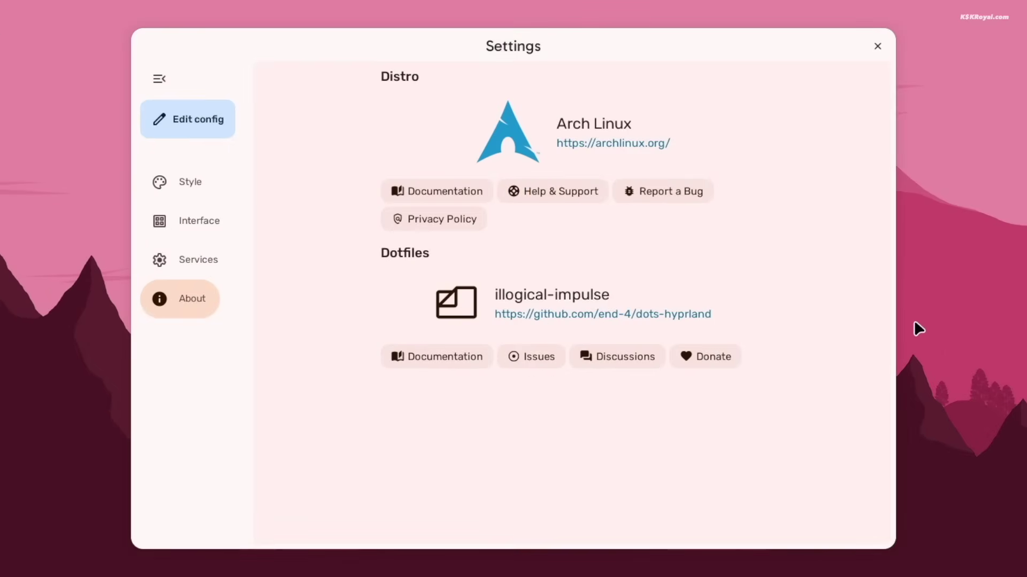
left_click(190, 198)
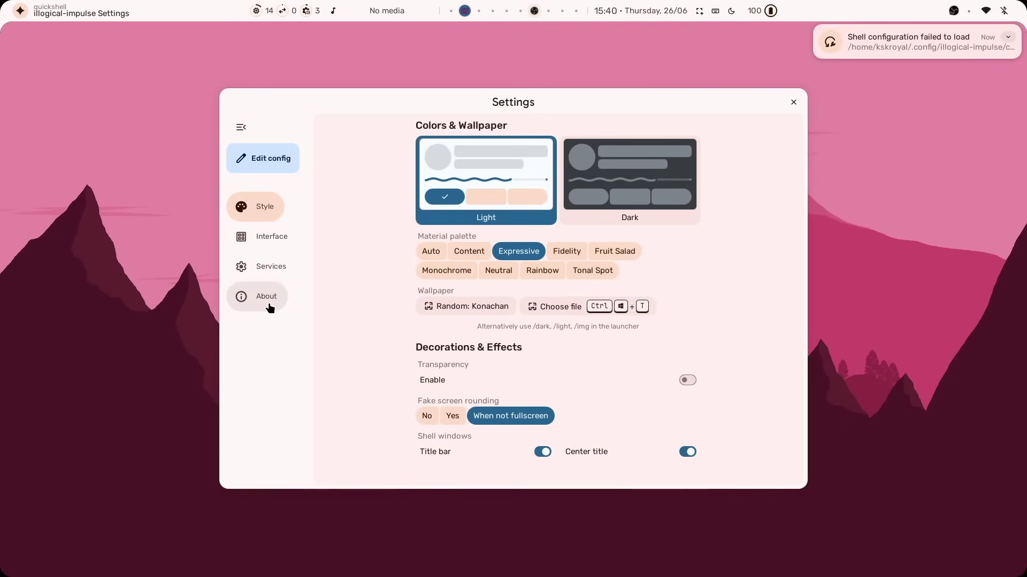
key("super+q")
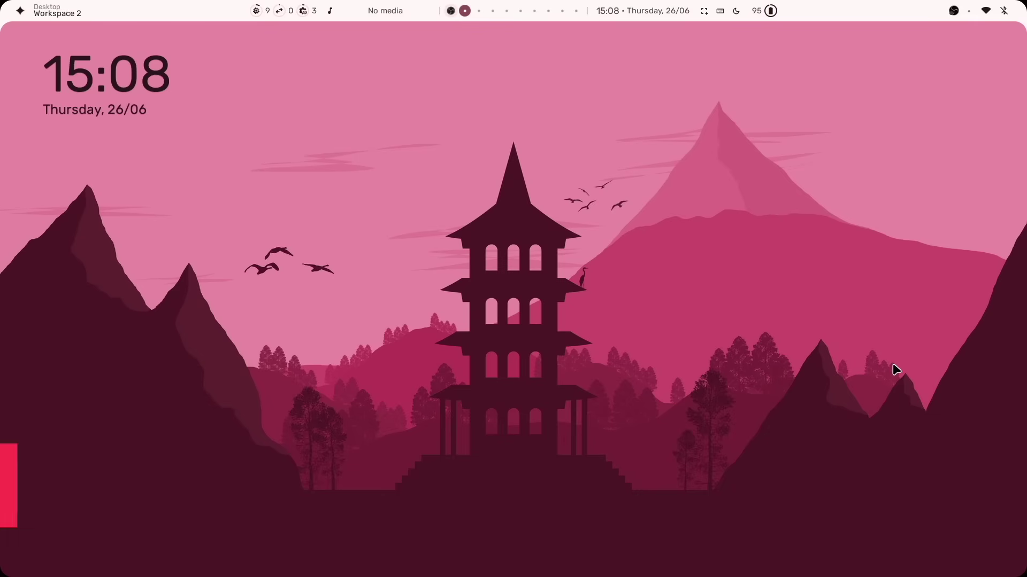
key("super+slash")
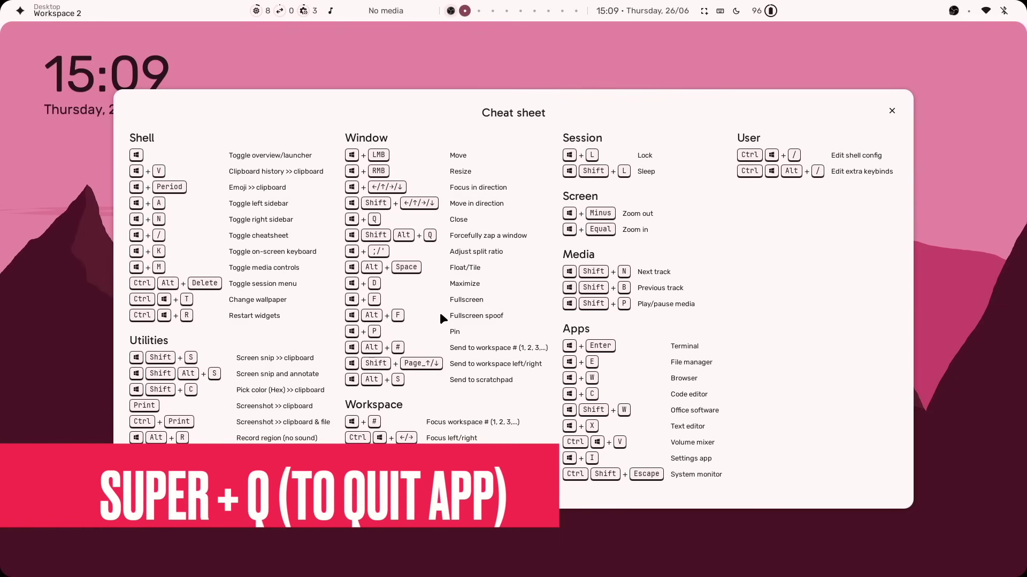
key("super+q")
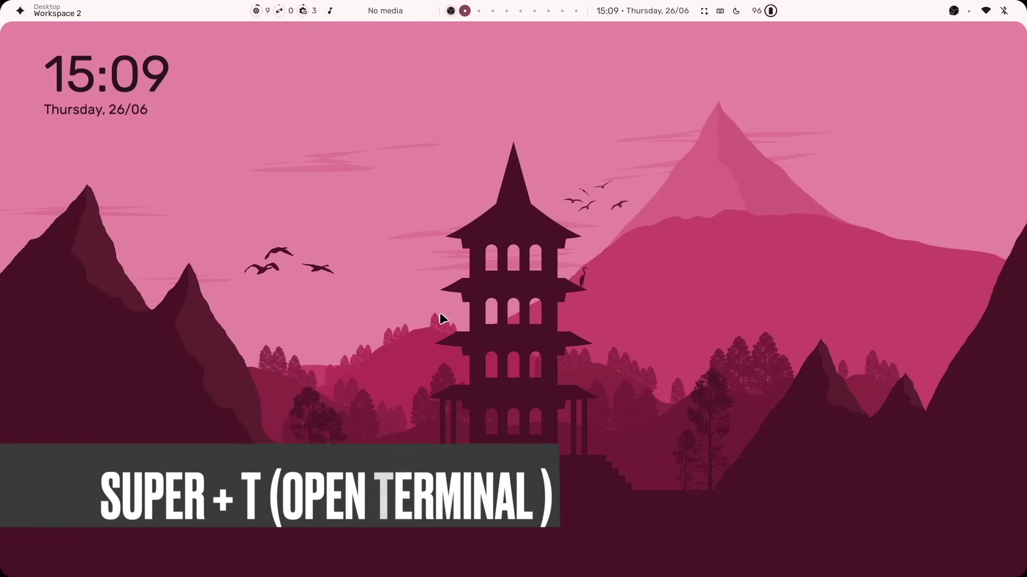
Step: Open a kitty terminal and run fastfetch to show Arch Linux and Hyprland 0.49.0 details
key("super+t")
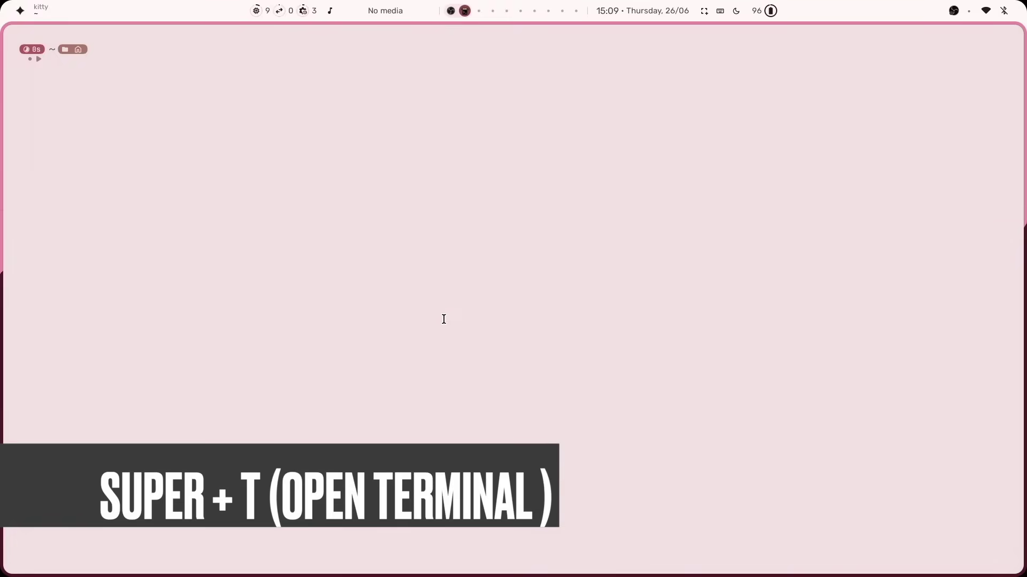
type("fastfetch")
key("Return")
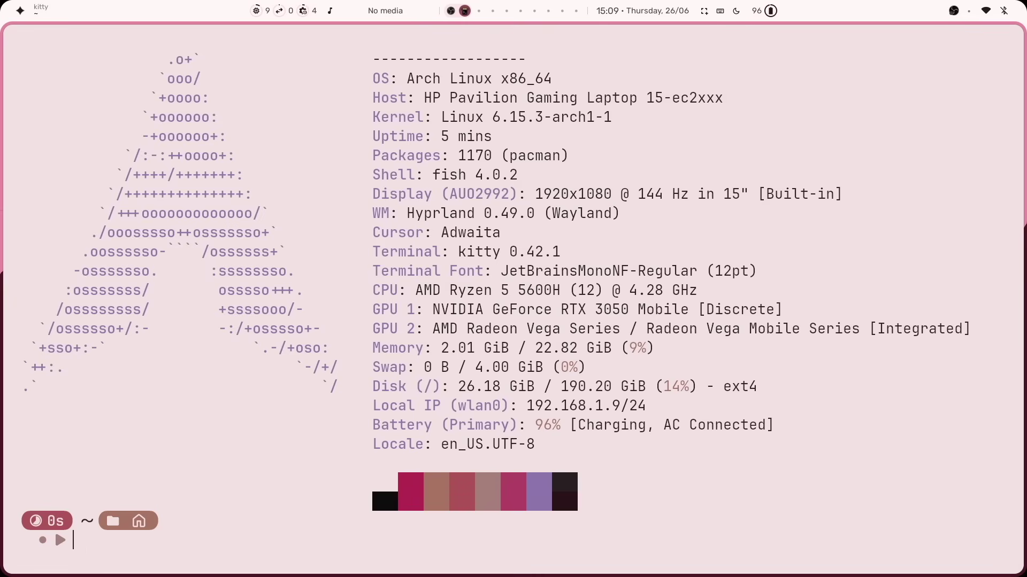
Step: Clear the terminal, enlarge its font, and list the contents of ~/.config
key("ctrl+l")
key("ctrl+shift+equal")
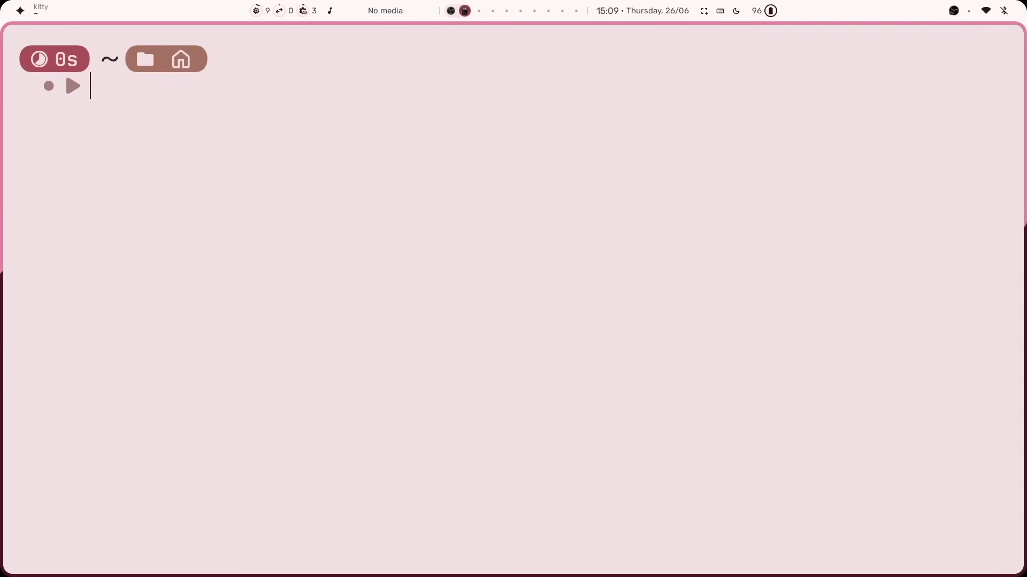
type("cd ~/.config/")
key("Return")
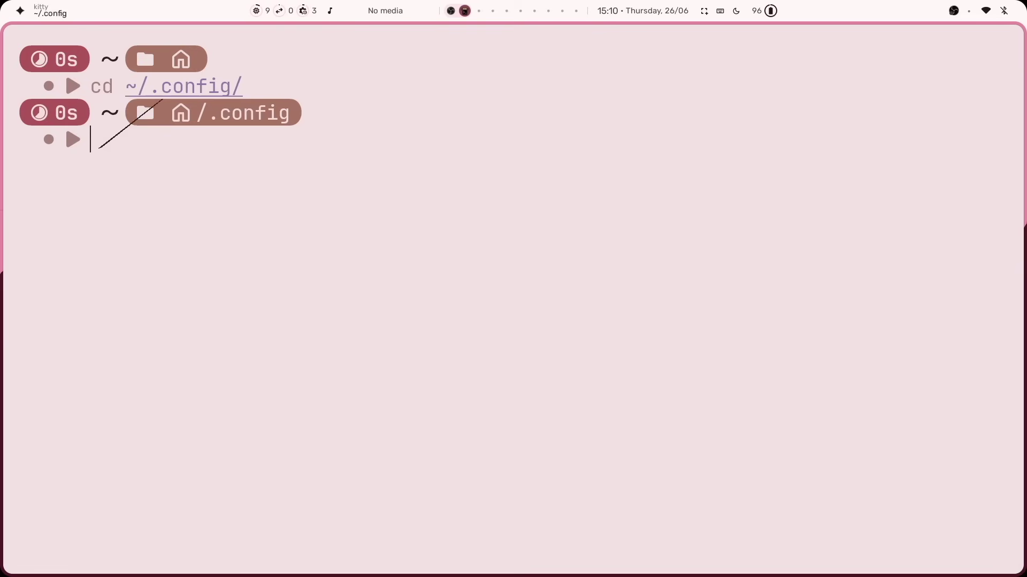
type("ls")
key("Return")
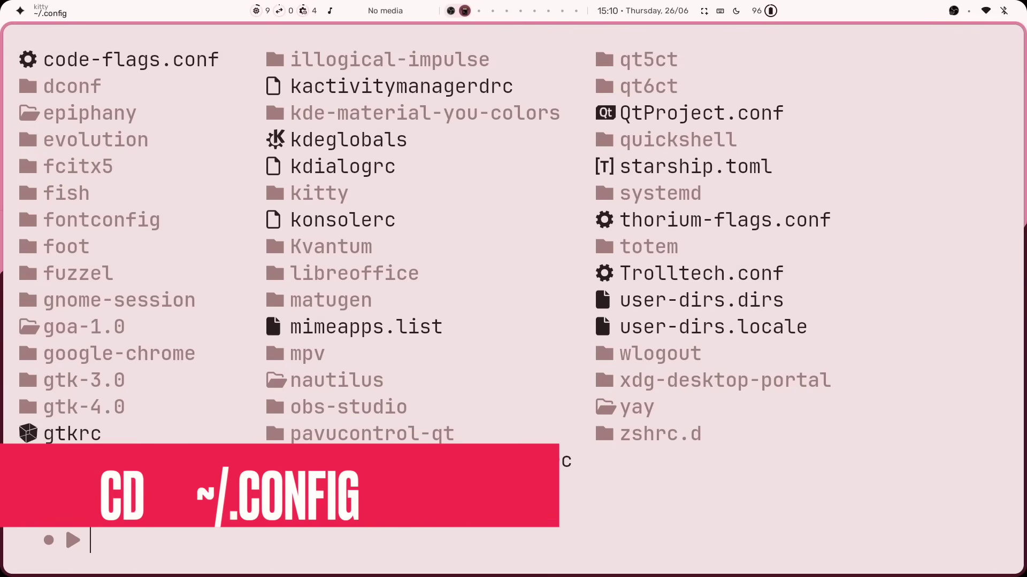
left_click_drag(575, 461, 138, 271)
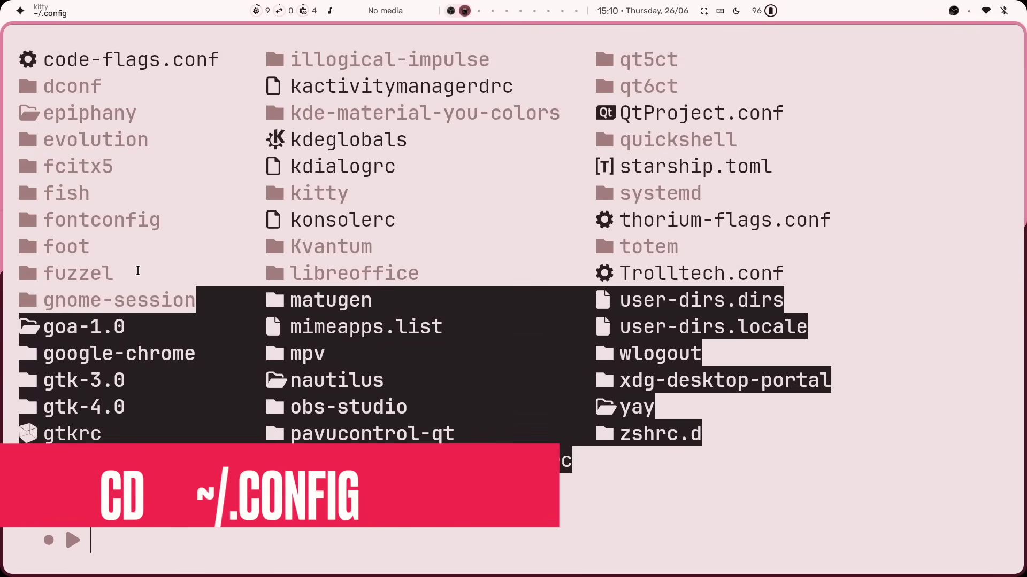
double_click(341, 190)
Step: Edit kitty.conf in nano, changing font_size from 10.0 to 20.0, then save and exit
type("nano ~/.config/kitty/kitty.conf")
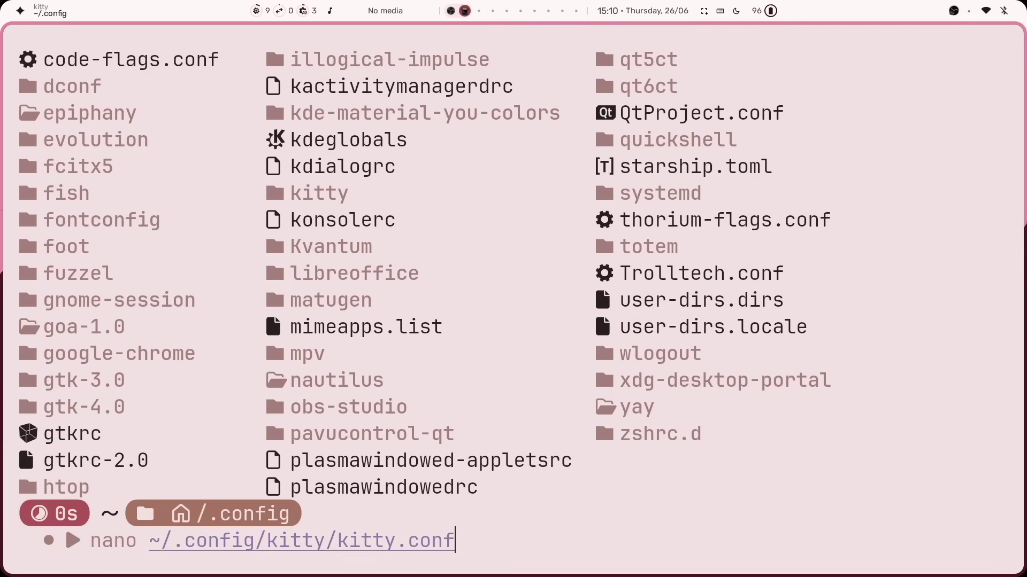
key("Return")
key("Down")
key("Down")
key("End")
key("shift+Left")
key("shift+Left")
key("shift+Left")
key("shift+Left")
key("shift+Left")
key("shift+Left")
key("shift+Left")
key("shift+Left")
key("shift+Left")
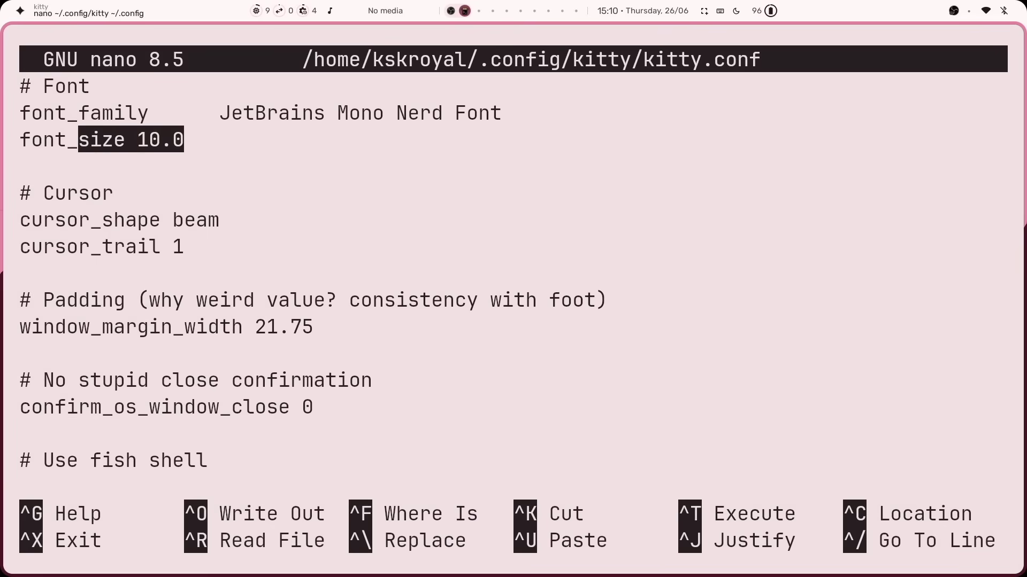
key("shift+Left")
key("shift+Left")
key("shift+Left")
key("shift+Left")
key("shift+Left")
key("Left")
key("Right")
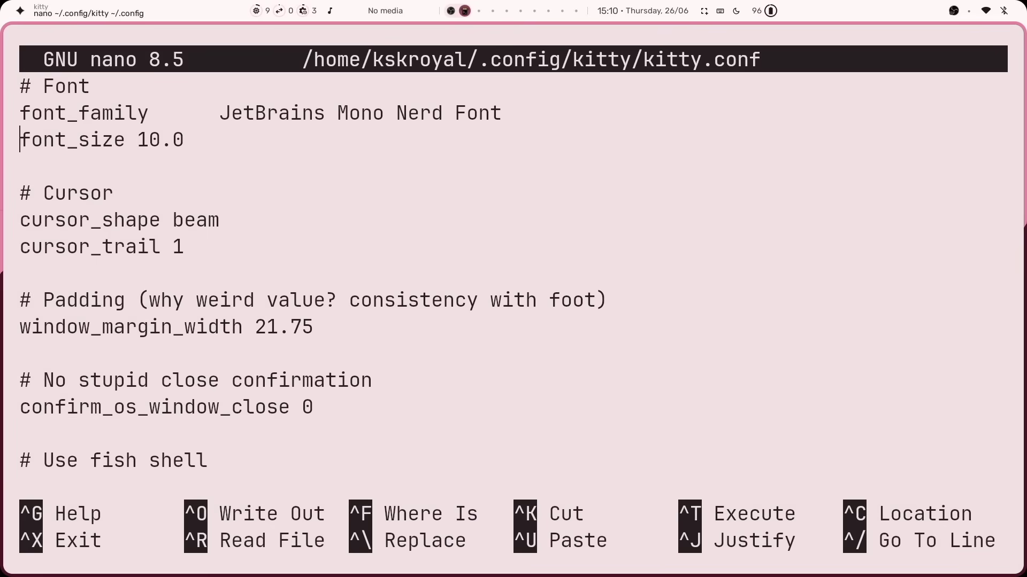
key("Right")
key("Right")
key("Right")
key("Right")
key("Right")
key("Right")
key("Right")
key("Right")
key("Right")
key("Right")
key("Delete")
type("2")
key("ctrl+o")
key("Return")
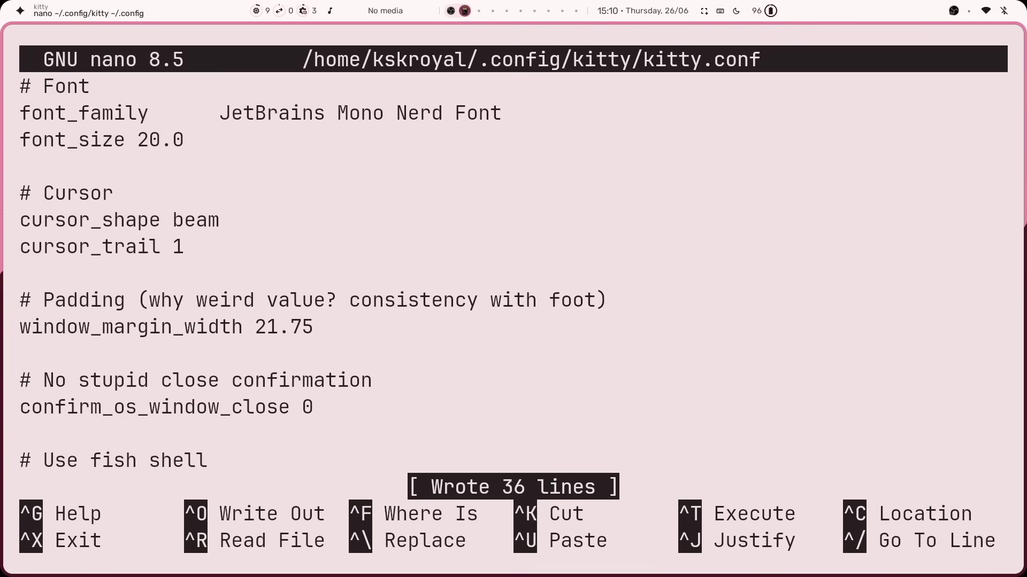
key("ctrl+x")
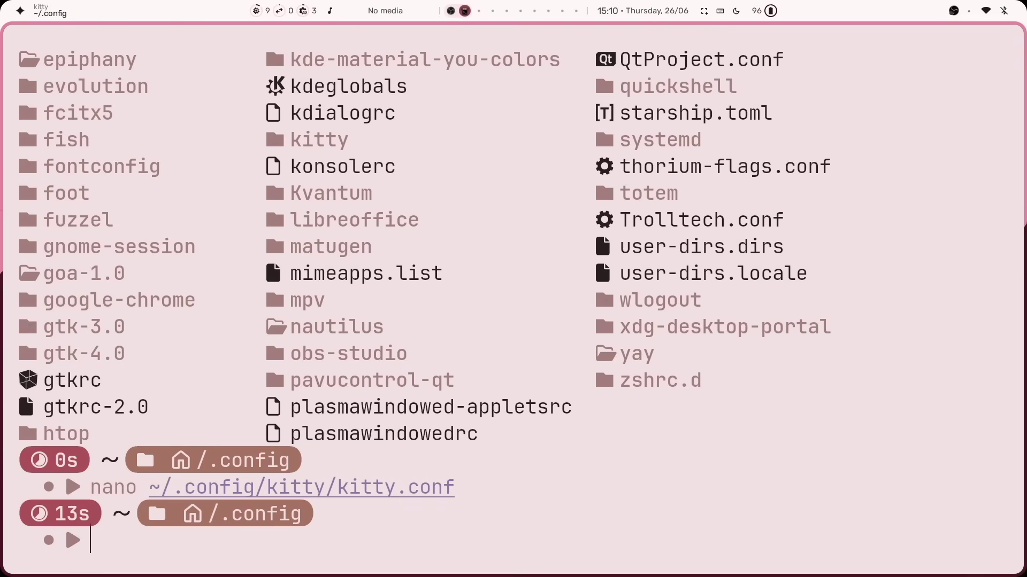
Step: Restart kitty and run htop to show per-core CPU load and memory usage
key("super+q")
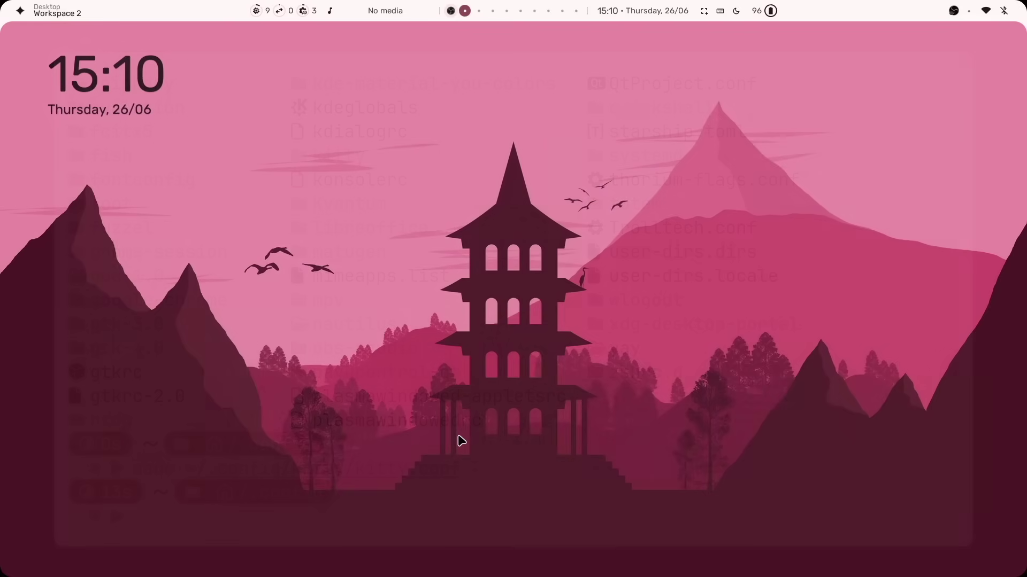
key("super+Return")
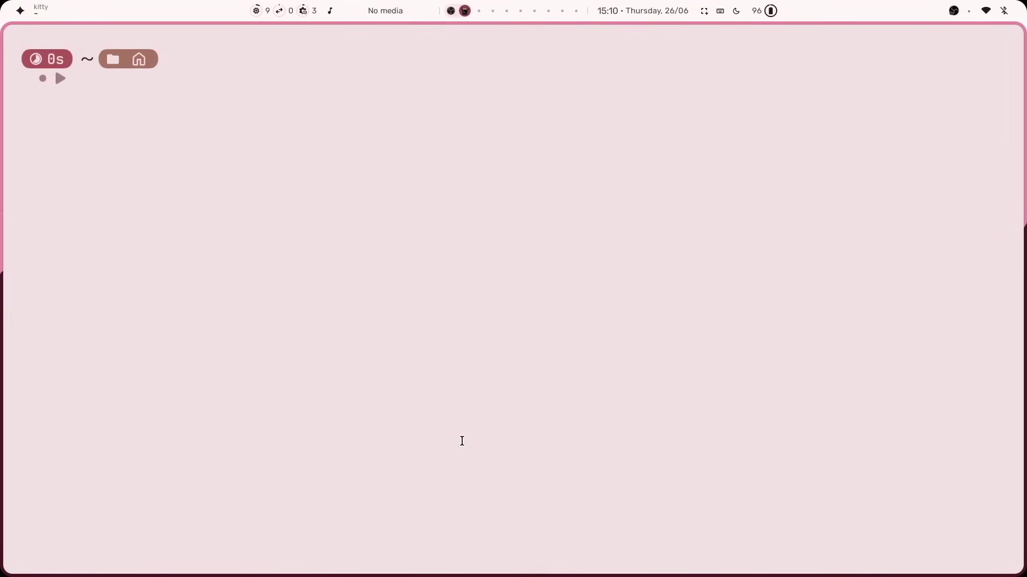
type("htop")
key("Return")
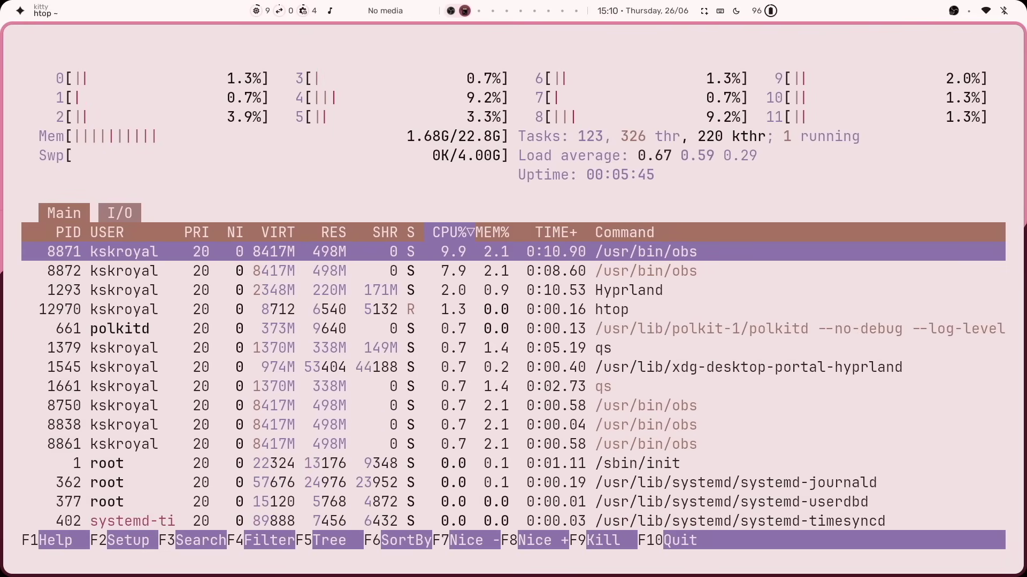
Step: Return to the desktop, open the quick-settings panel and turn on Keep system awake
key("super+2")
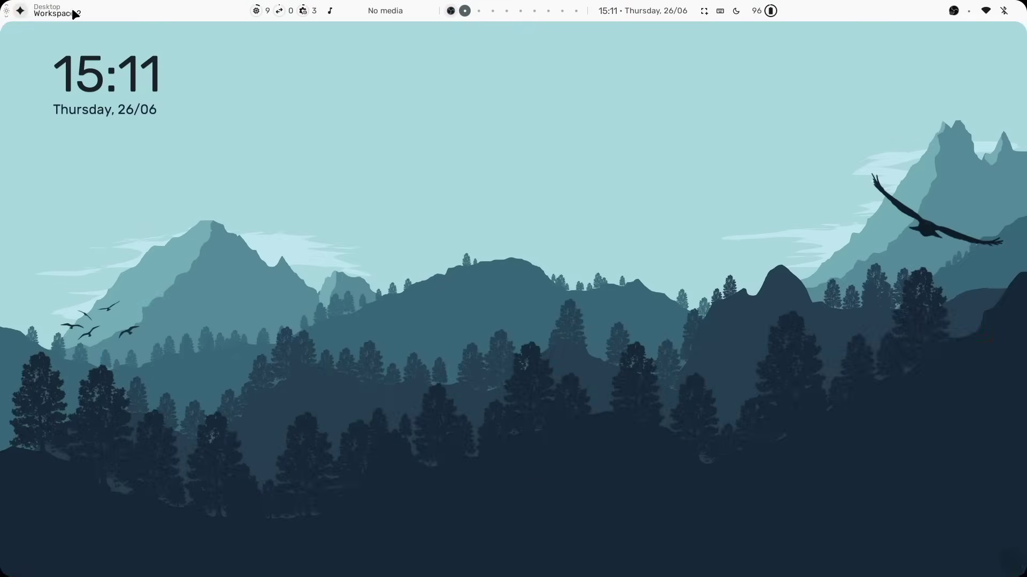
left_click(21, 12)
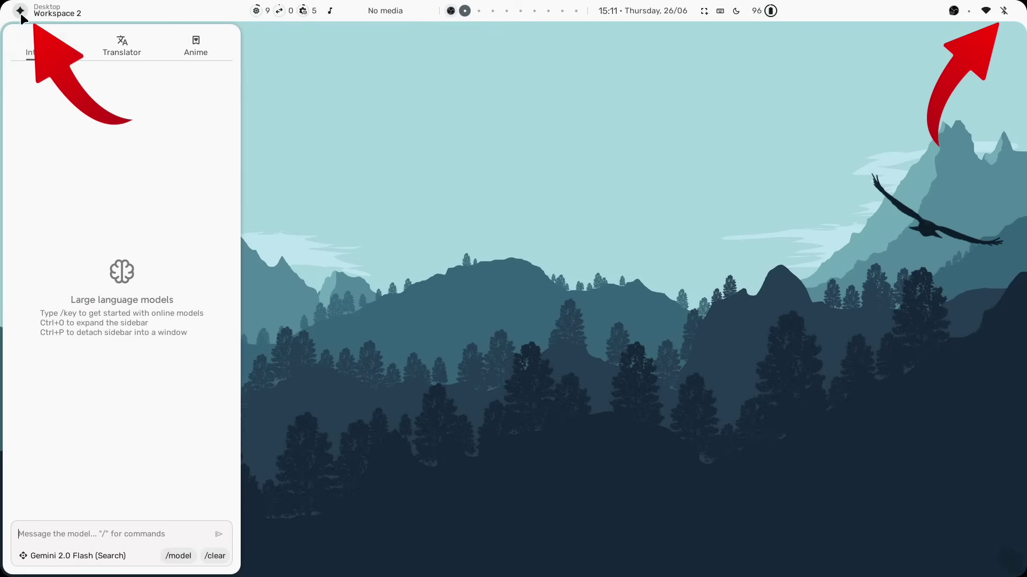
left_click(556, 242)
left_click(1000, 10)
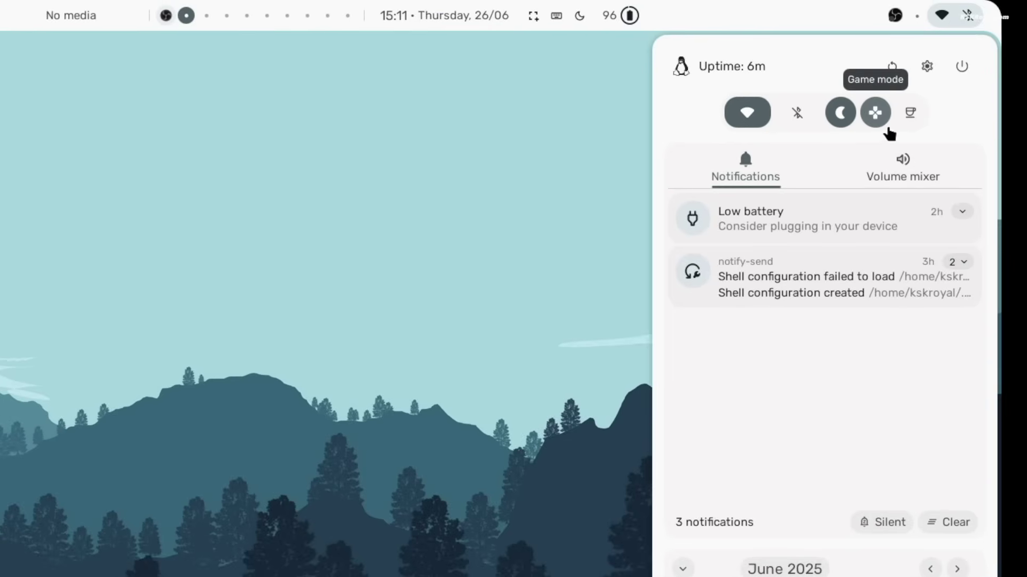
left_click(915, 122)
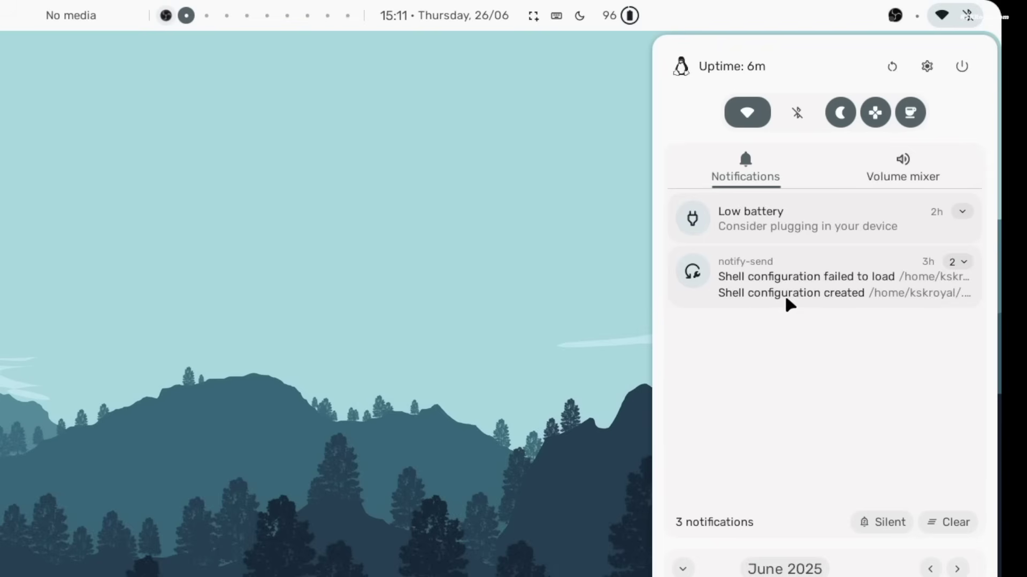
Step: Add the to-do task 'Upload a New video', reload Hyprland and Quickshell, and reopen the panel
left_click(958, 262)
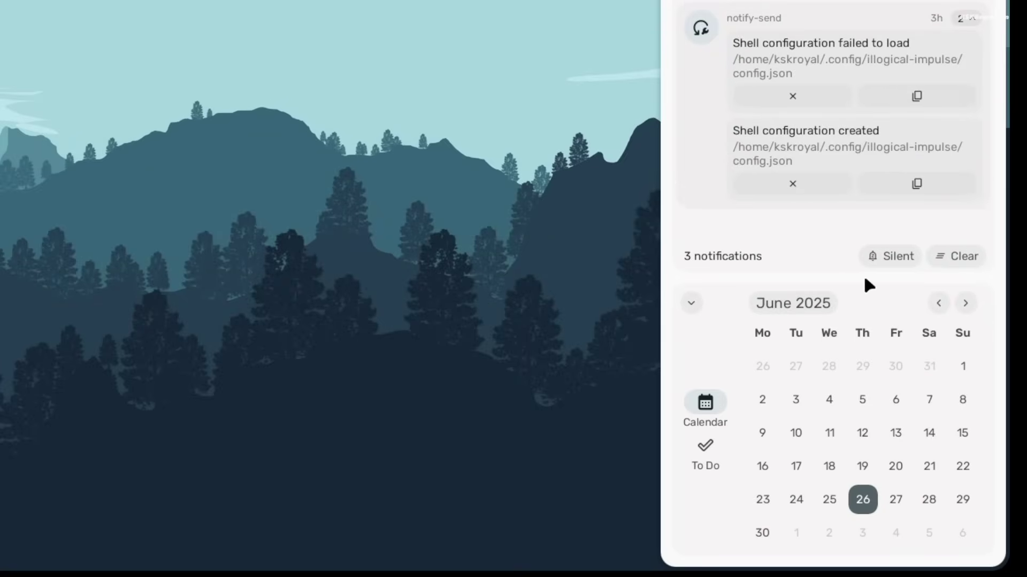
left_click(718, 466)
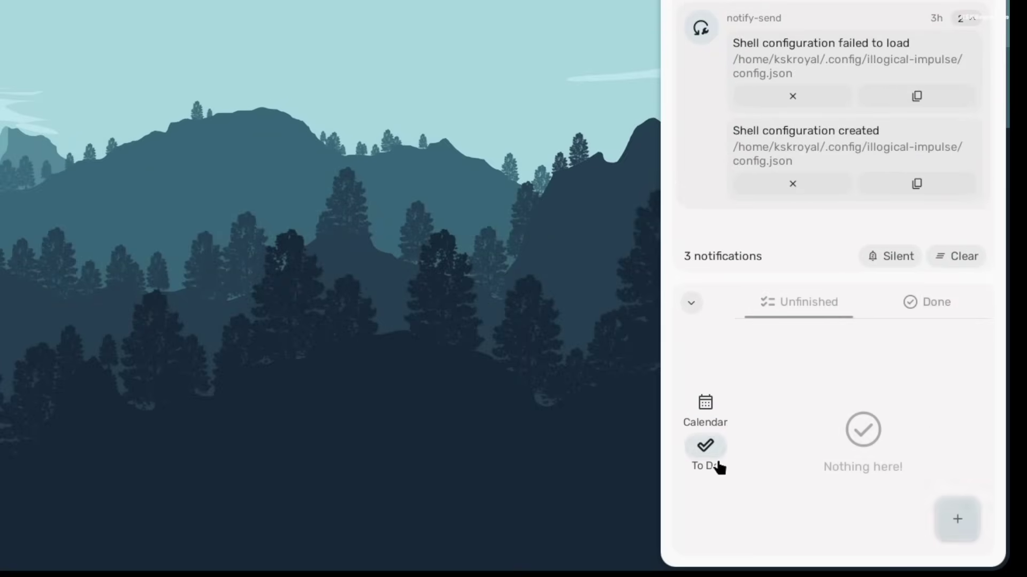
left_click(960, 525)
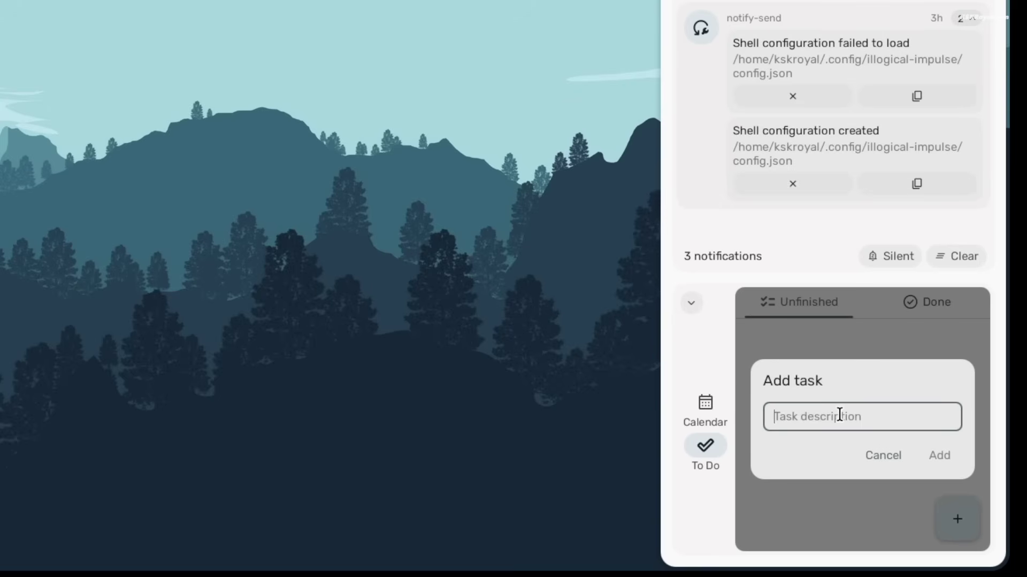
type("Upload a New ")
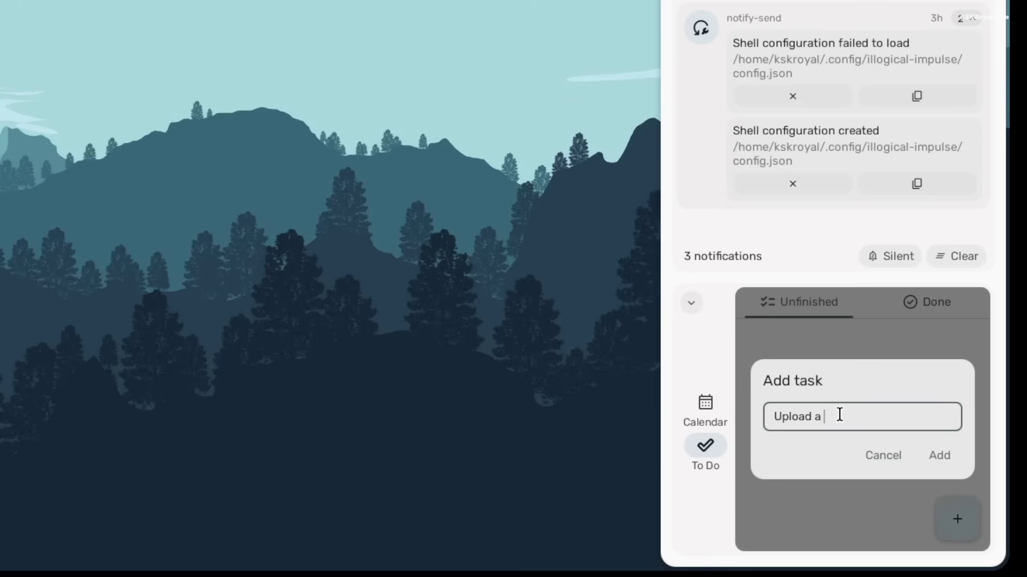
type("video")
left_click(957, 459)
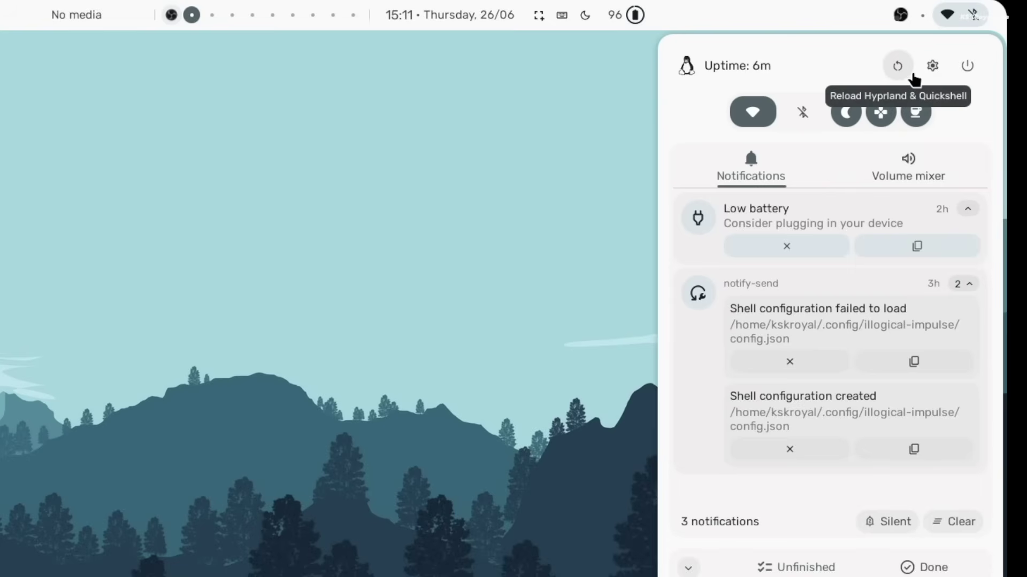
left_click(911, 74)
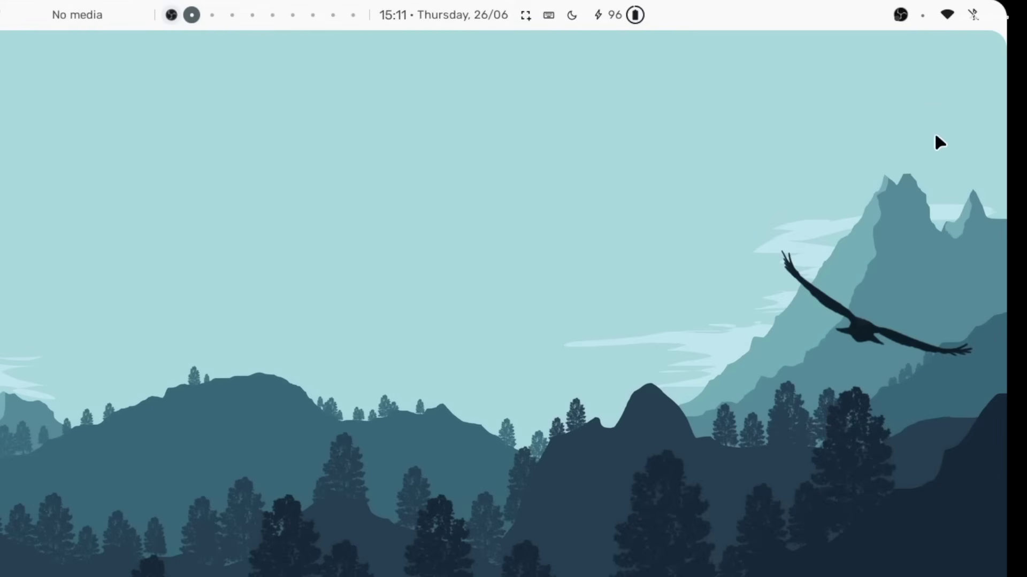
left_click(967, 15)
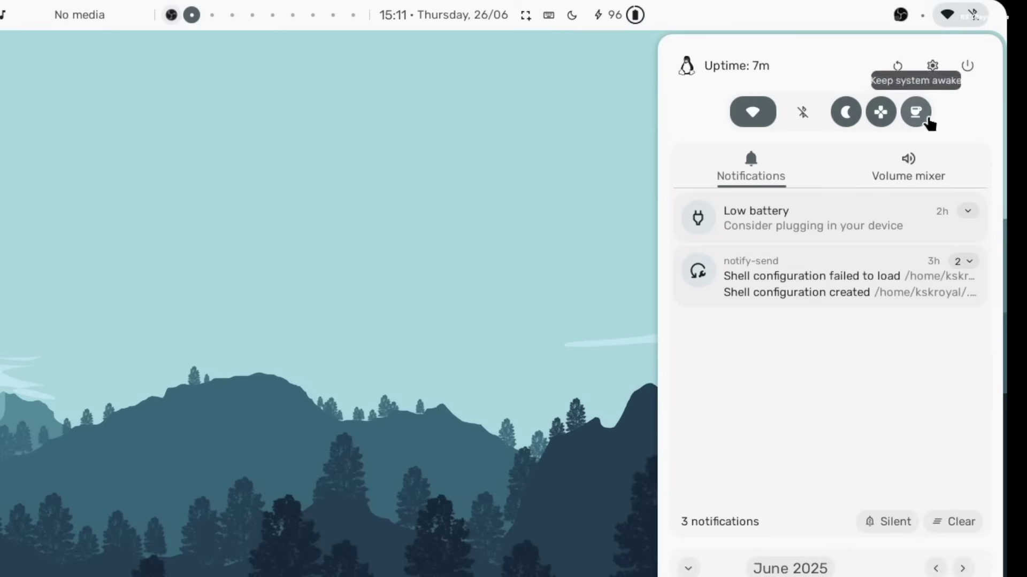
left_click(969, 68)
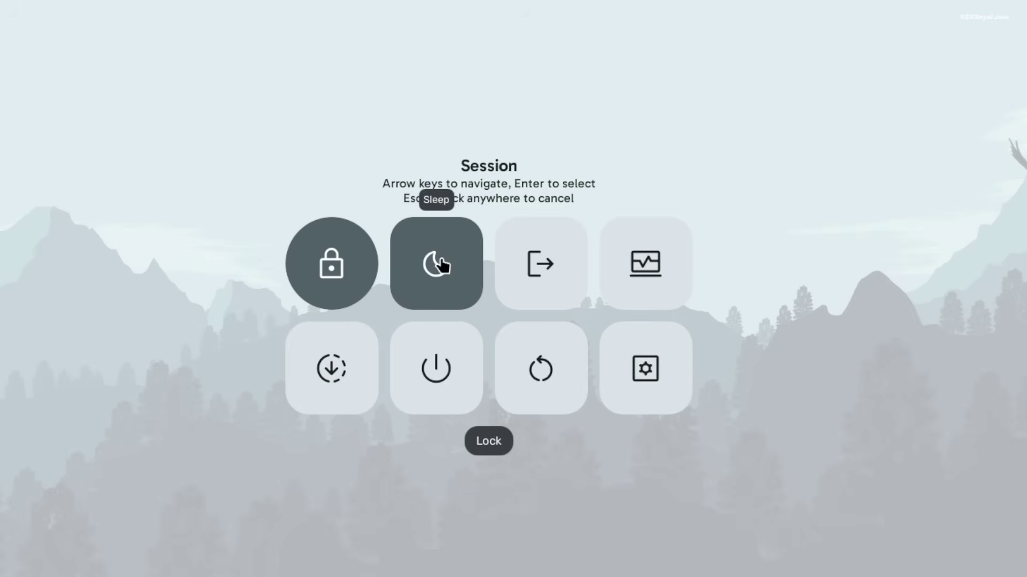
key("Escape")
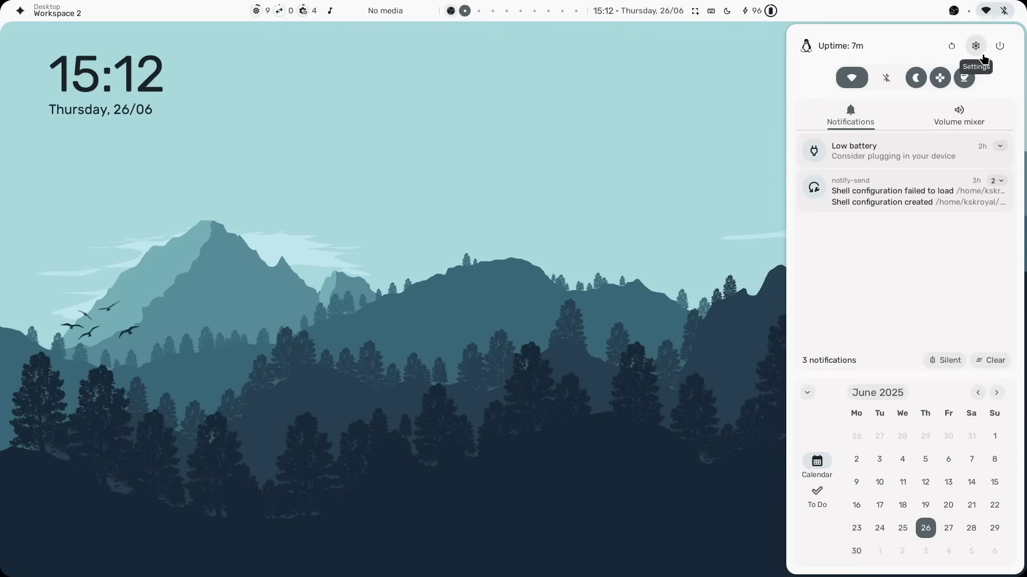
Step: In Settings' Style page, switch to Dark, preview the notifications panel, then return to Light
left_click(975, 46)
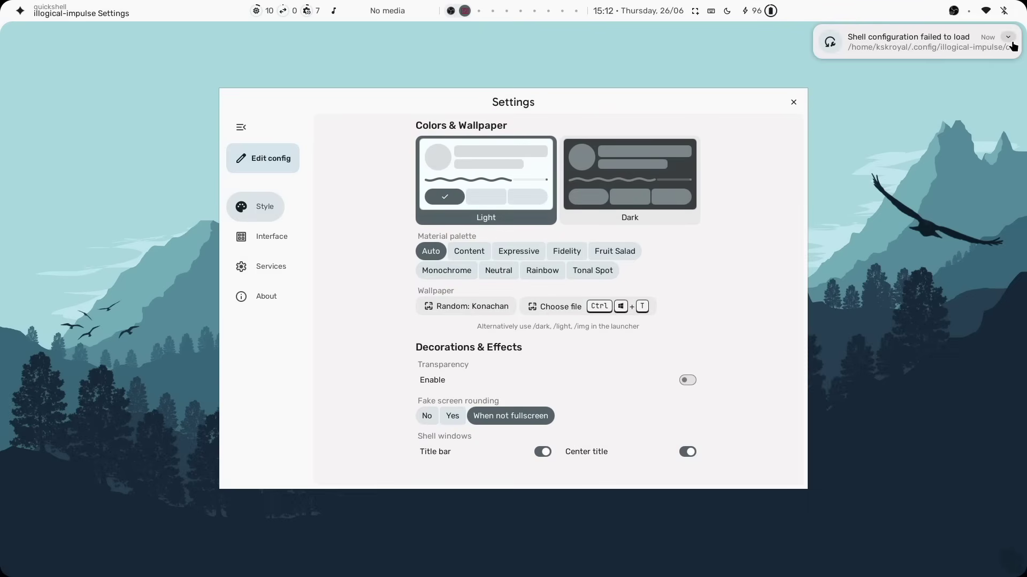
left_click(658, 199)
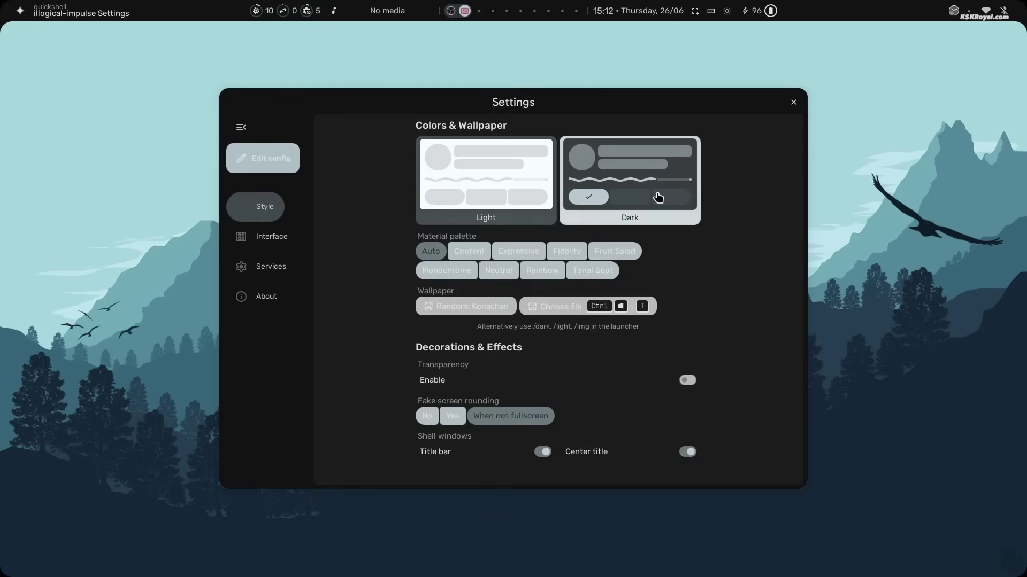
left_click(997, 10)
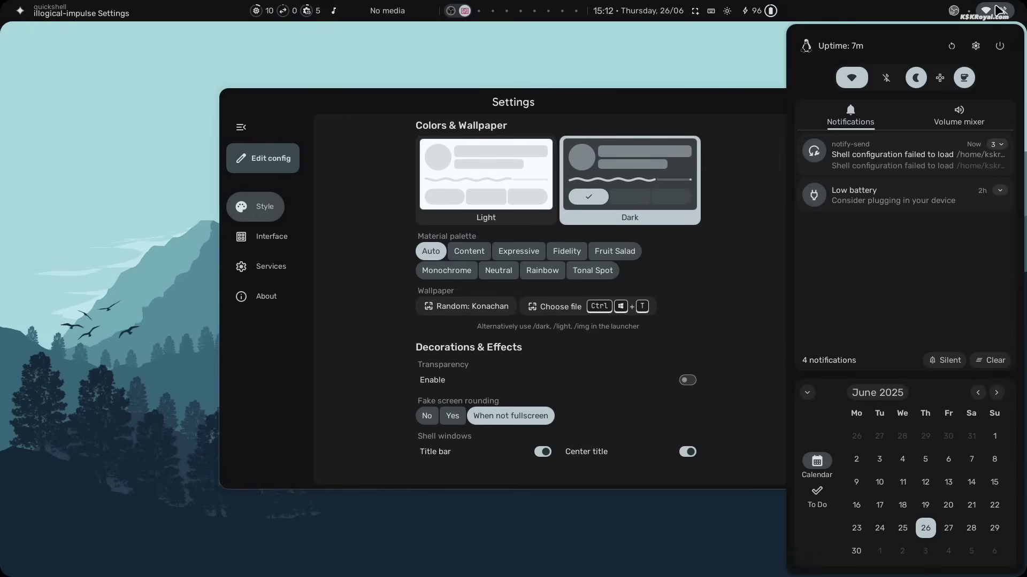
left_click(637, 189)
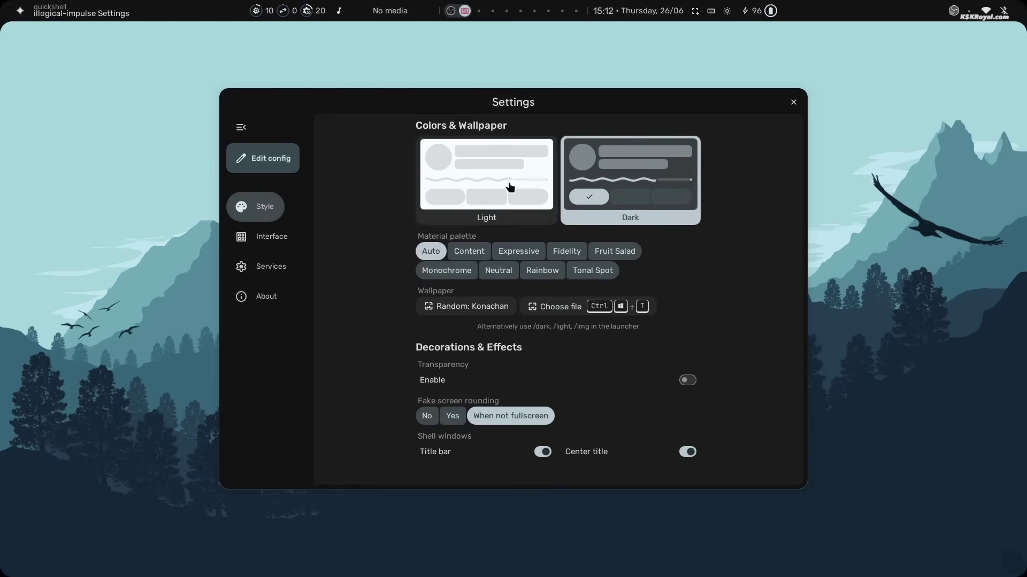
left_click(508, 188)
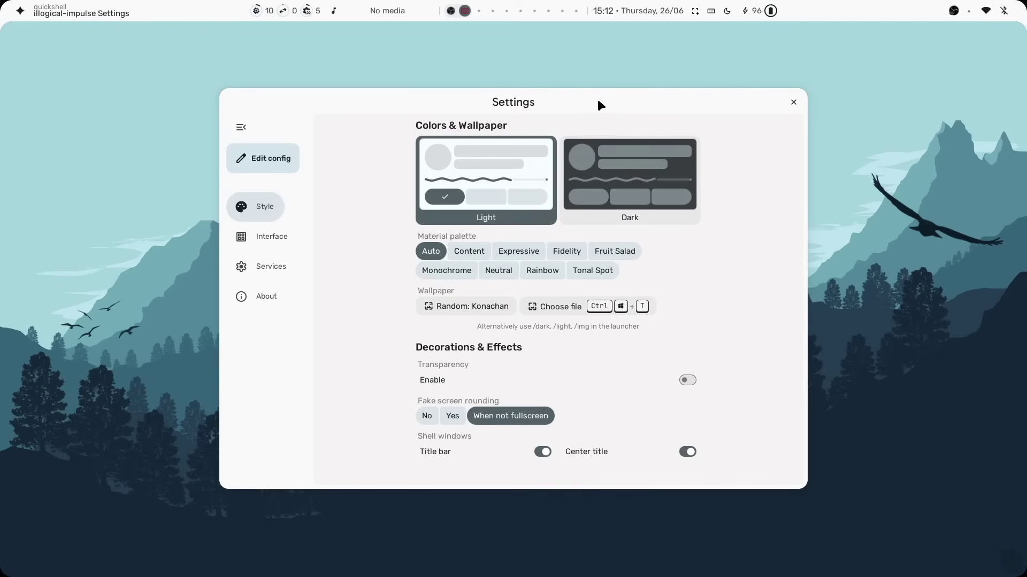
Step: On the Interface page, toggle the bar's Show background off and on, and raise Overview columns to 6
left_click(213, 248)
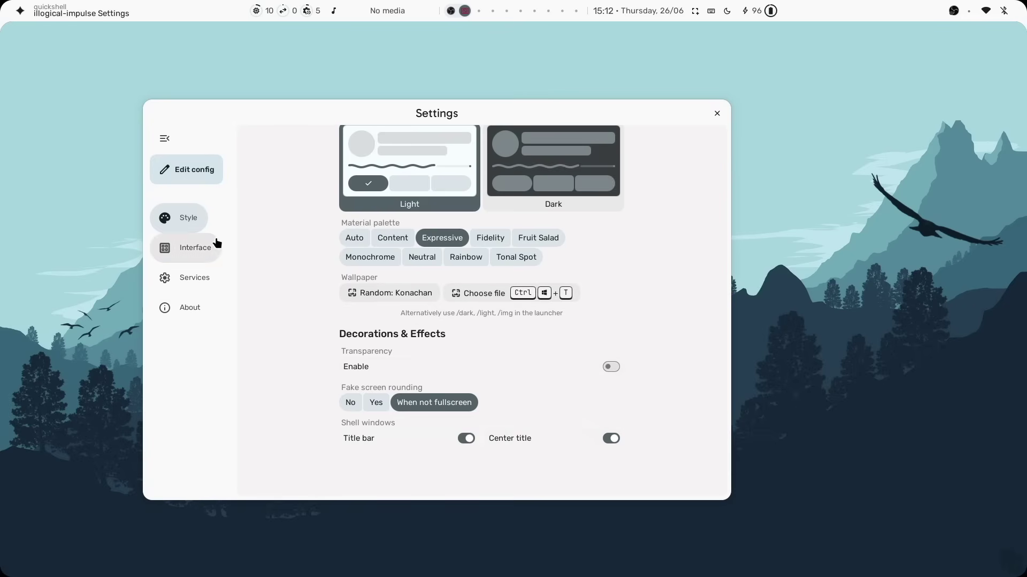
left_click(617, 228)
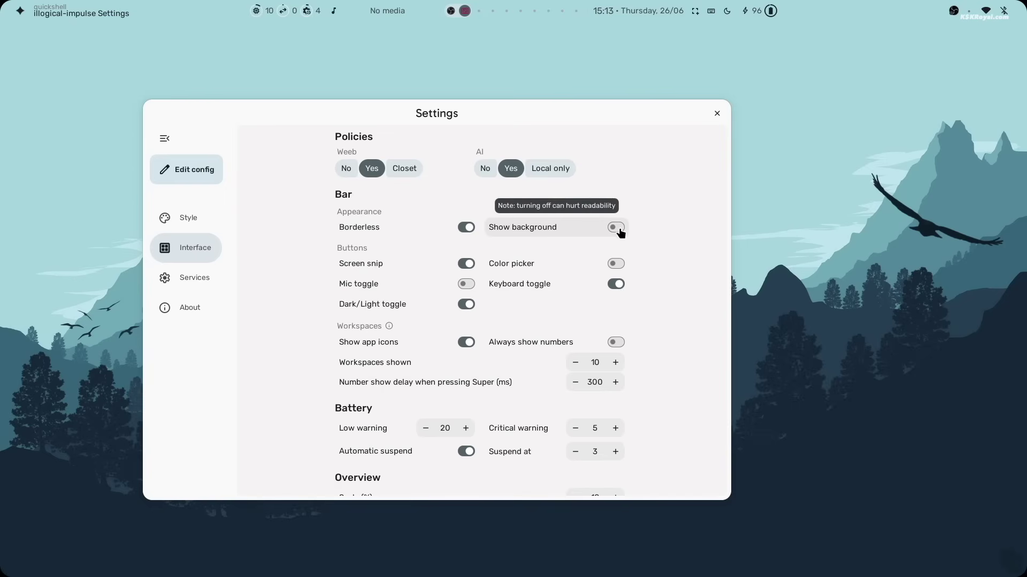
left_click(616, 228)
scroll(431, 363, "down", 3)
scroll(430, 375, "up", 1)
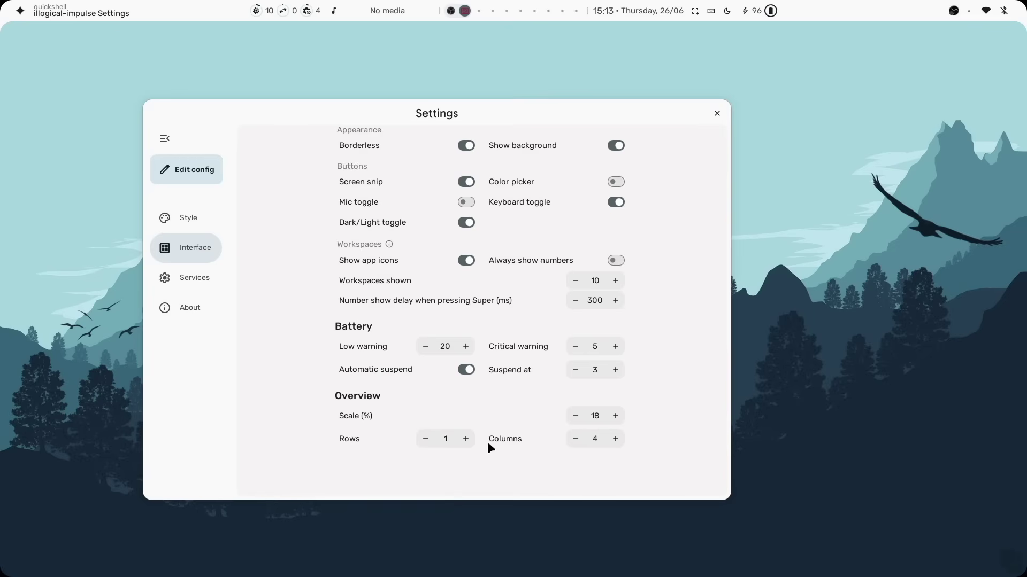
left_click(464, 442)
Step: Close Settings and open the AI assistant sidebar
key("super+q")
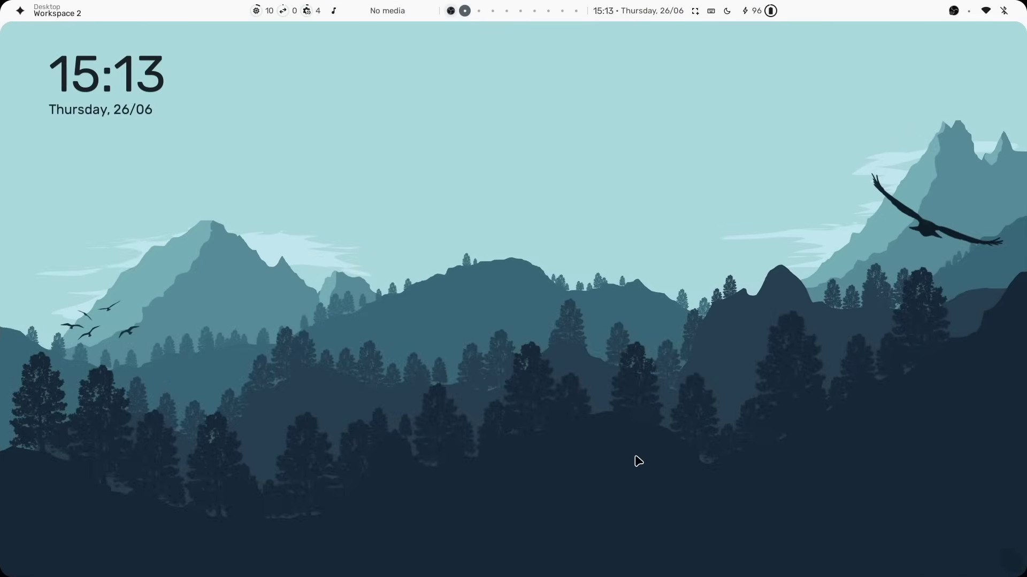
key("super+a")
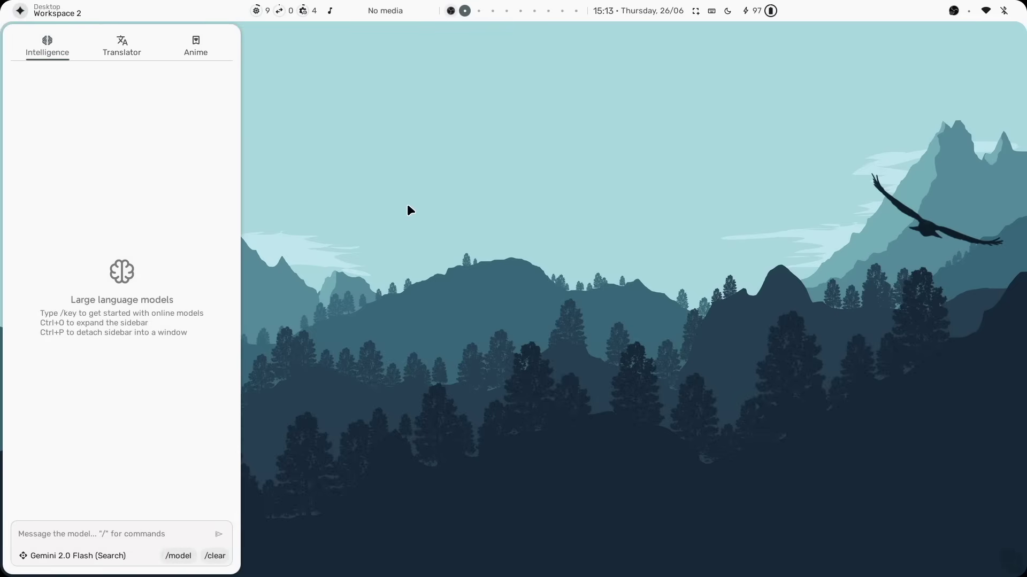
key("super+a")
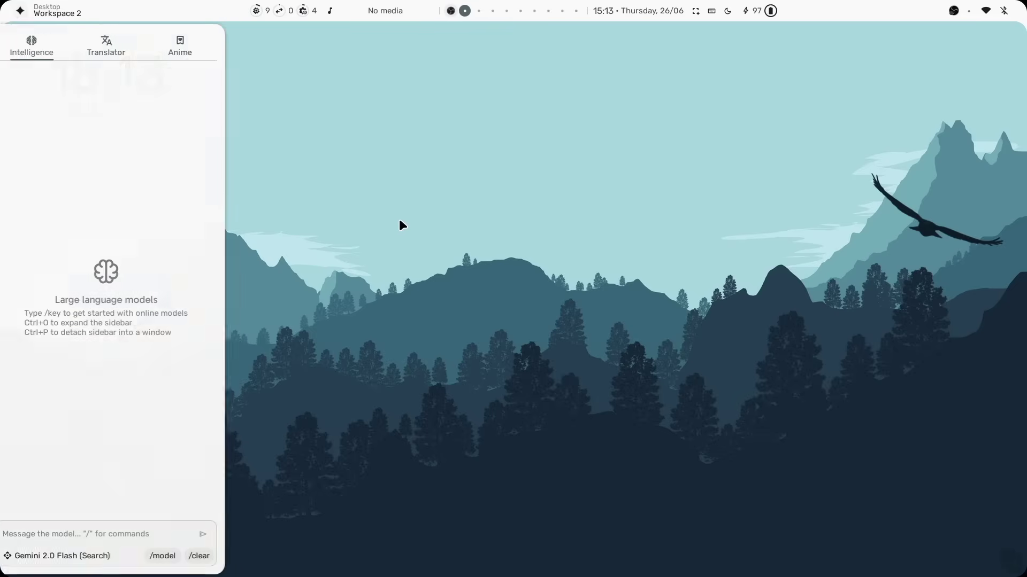
left_click(31, 15)
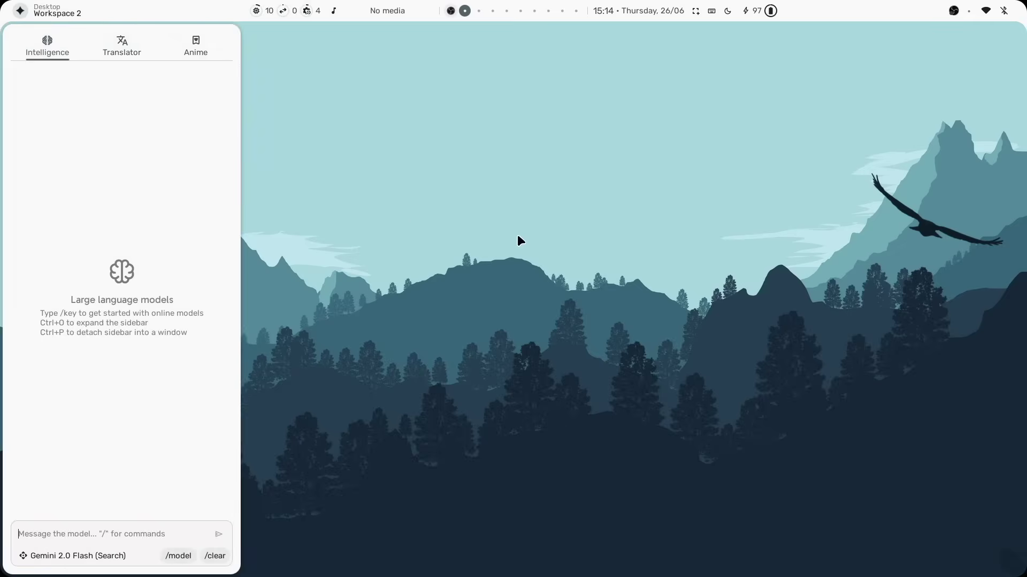
Step: Expand the assistant to full screen and set its model to Gemma (2B) with /model
key("ctrl+o")
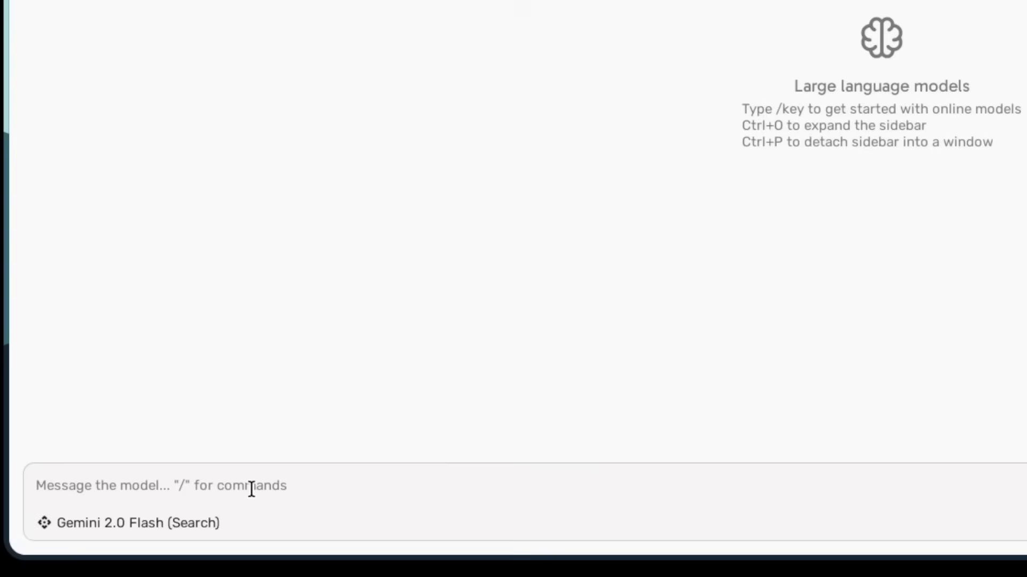
type("/mo")
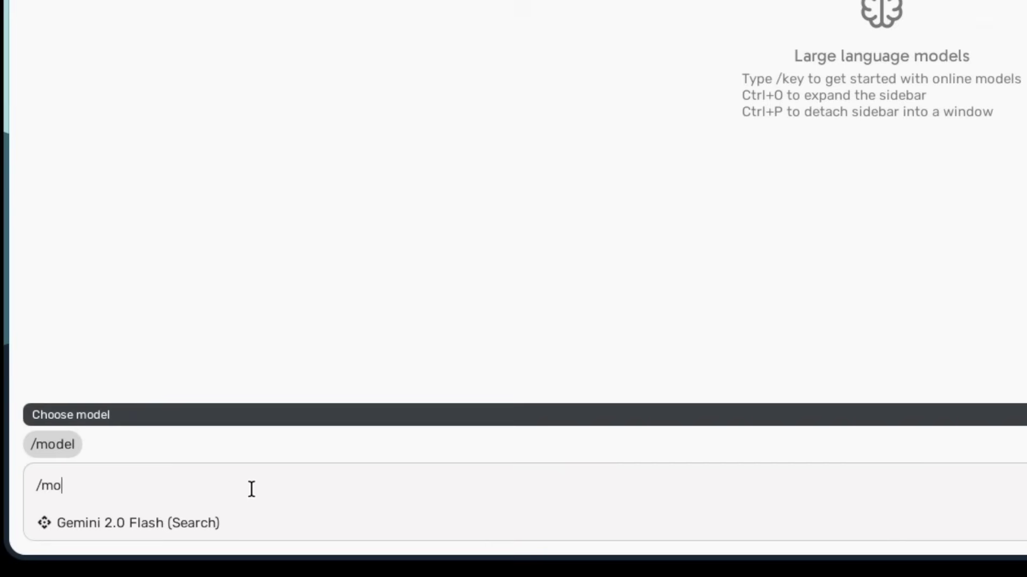
type("del")
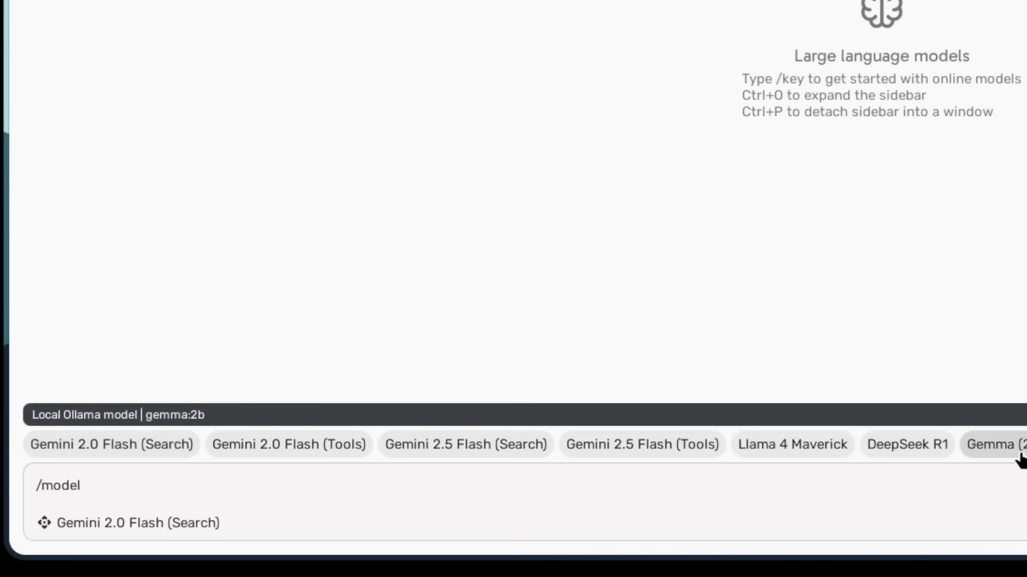
left_click(1005, 461)
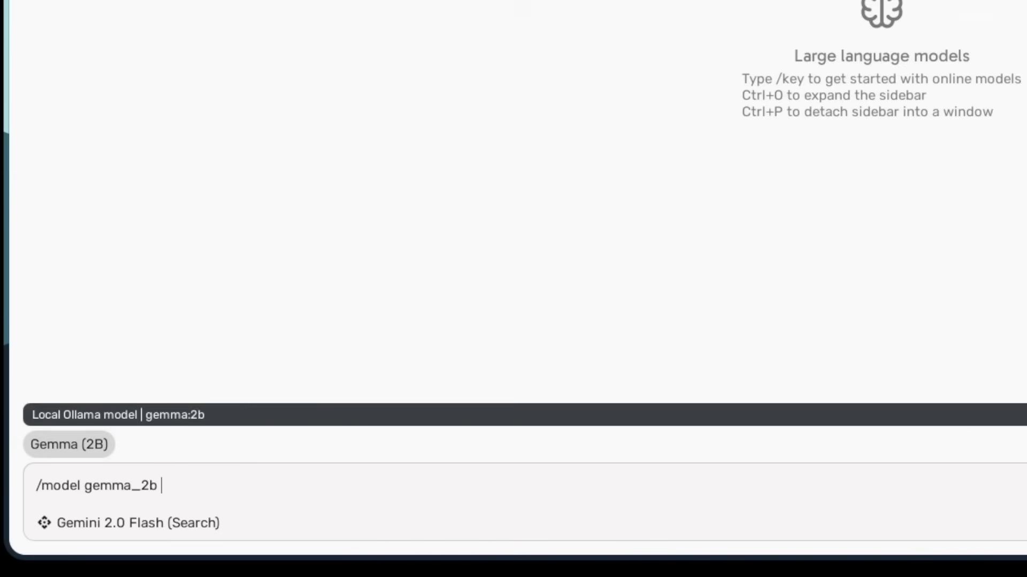
key("Return")
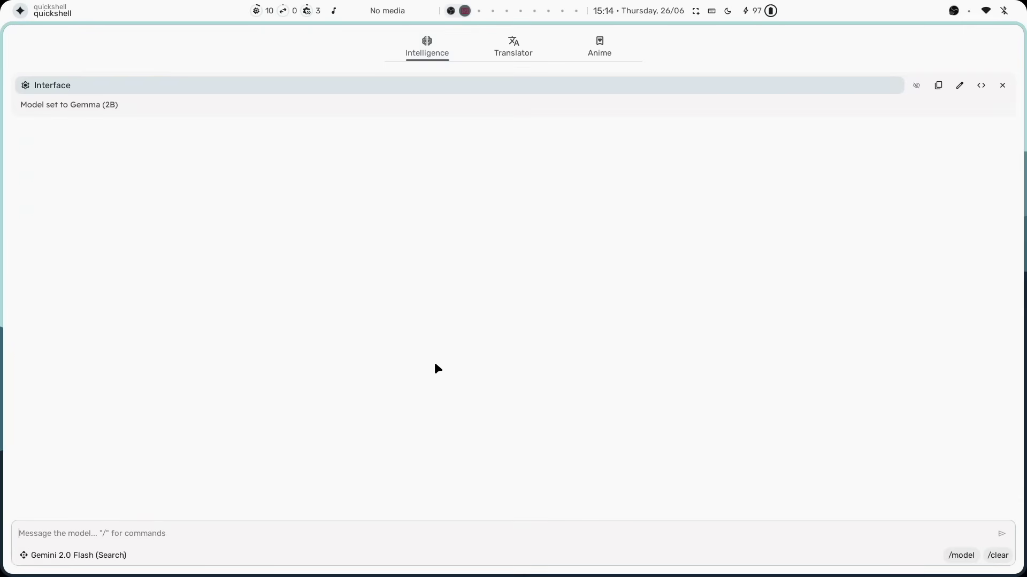
Step: Ask Gemma for a short story, then 'Now write a thriller love story in 1000 words ?', briefly toggling dark theme
type("Write a simple story in 200 words ?")
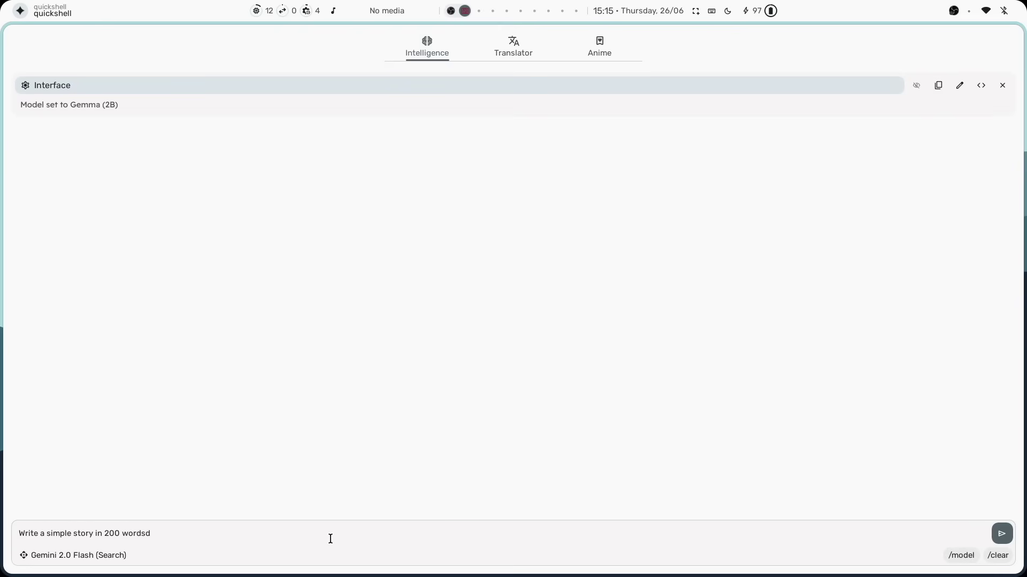
key("Return")
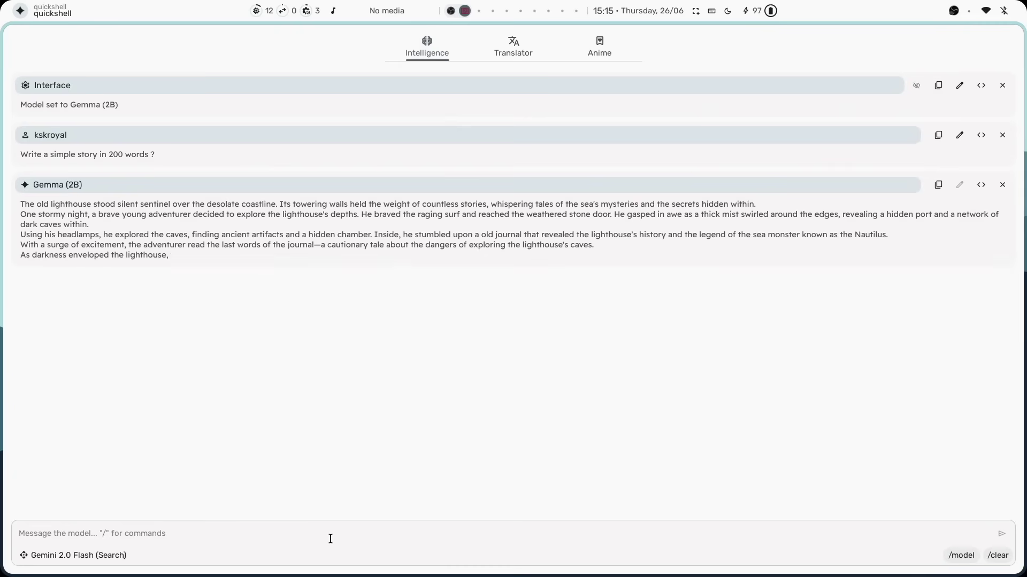
type("Now write a thriller love story in 1000")
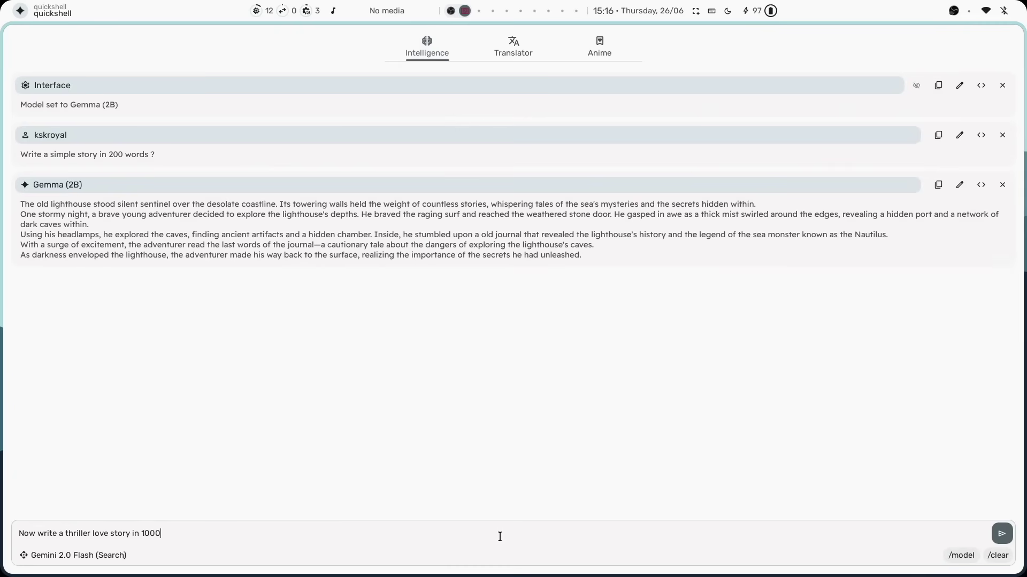
type(" words ?")
key("Return")
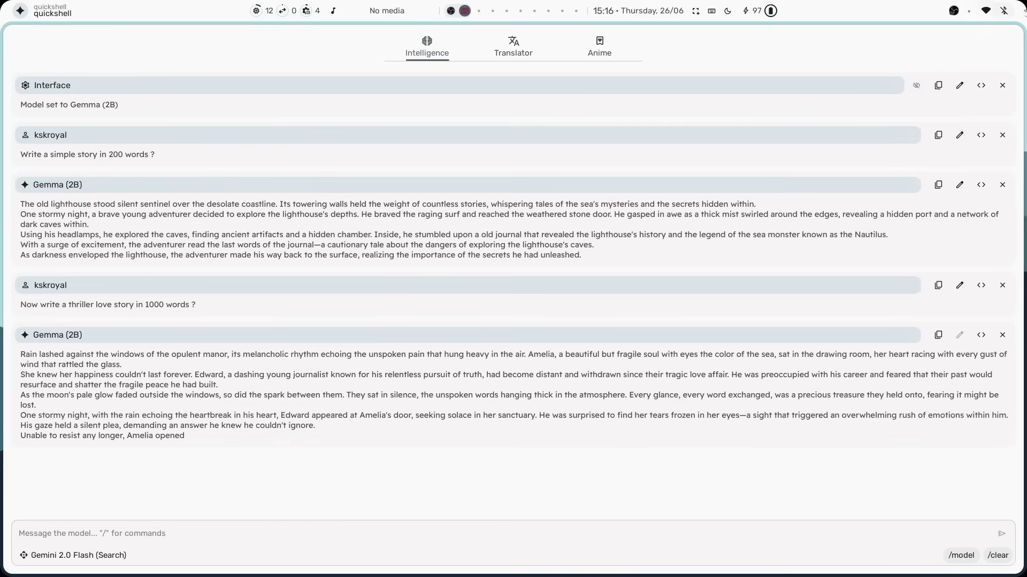
left_click(738, 14)
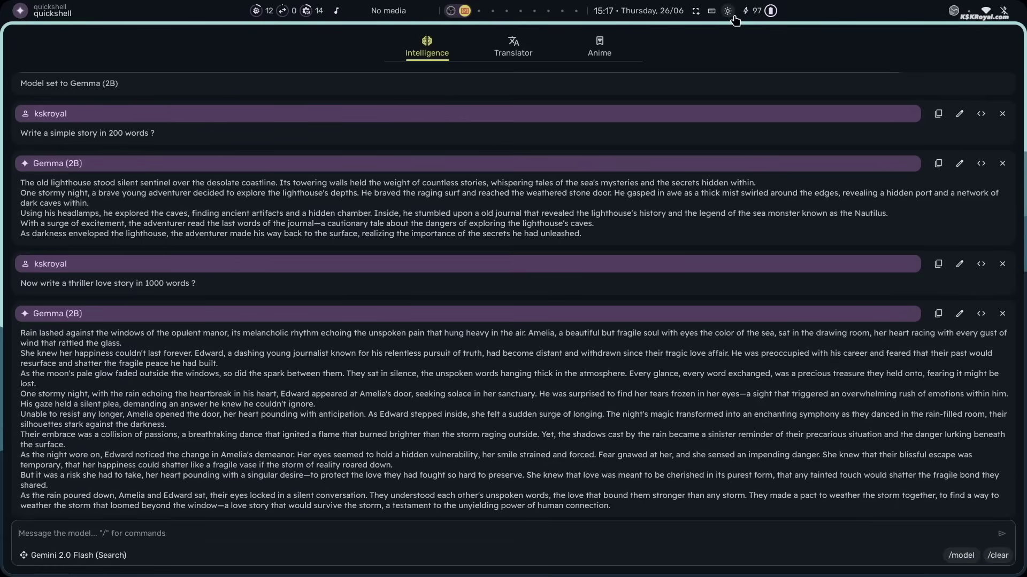
left_click(728, 12)
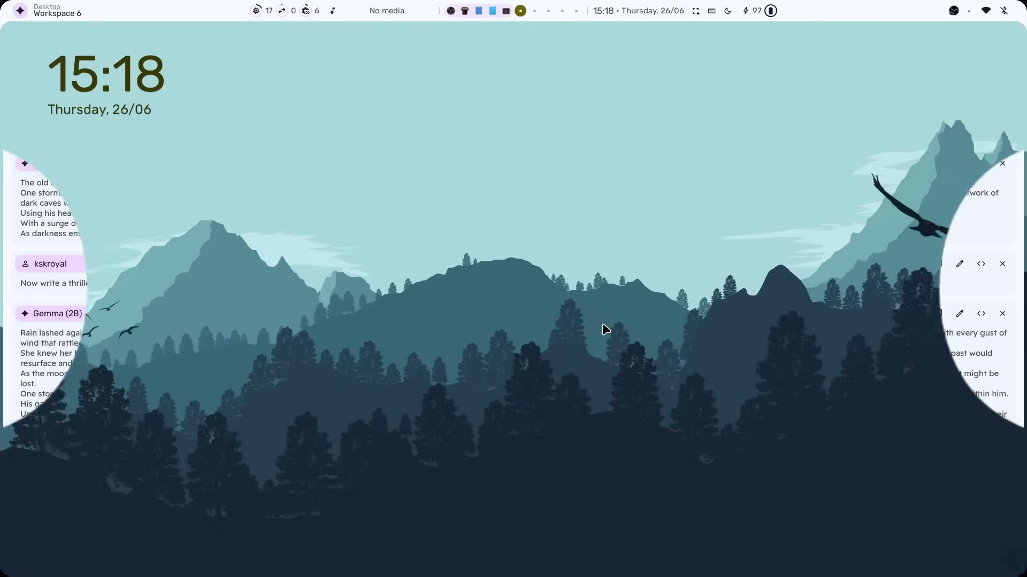
Step: Visit the System Monitor, Files/Firefox, htop and LibreOffice Writer workspaces, ending on empty Workspace 6
key("super")
type("t")
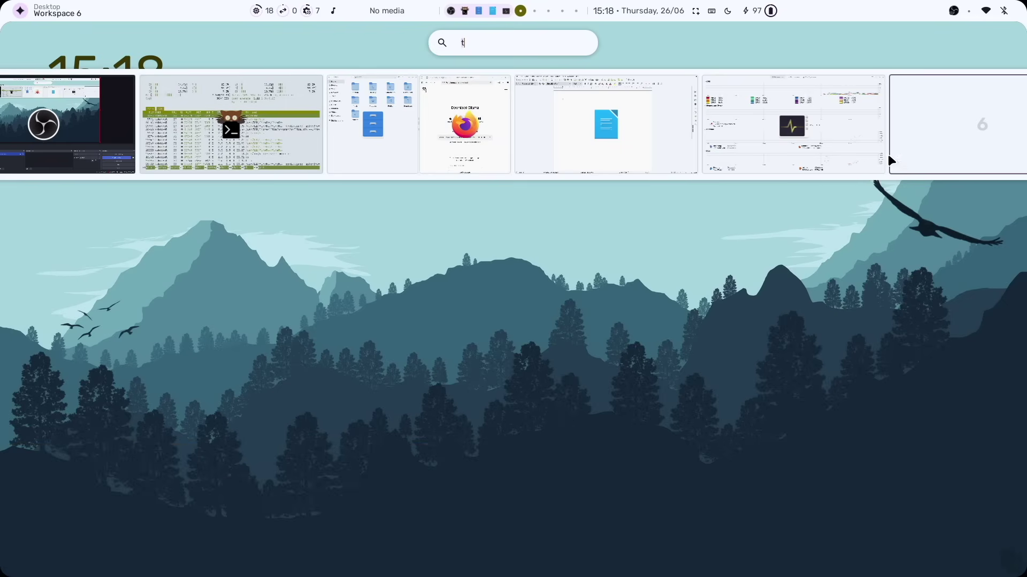
left_click(839, 136)
key("super")
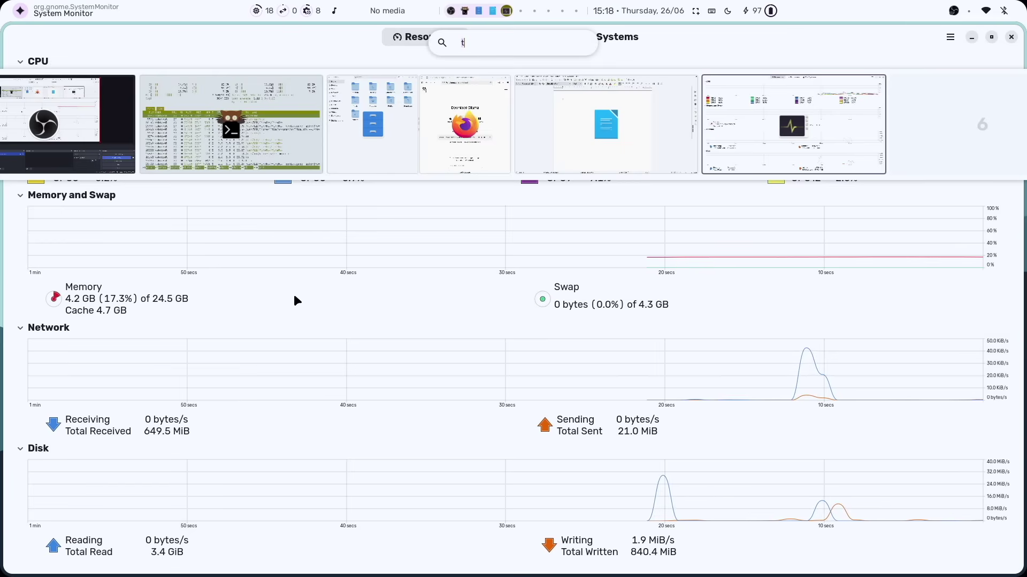
left_click(393, 155)
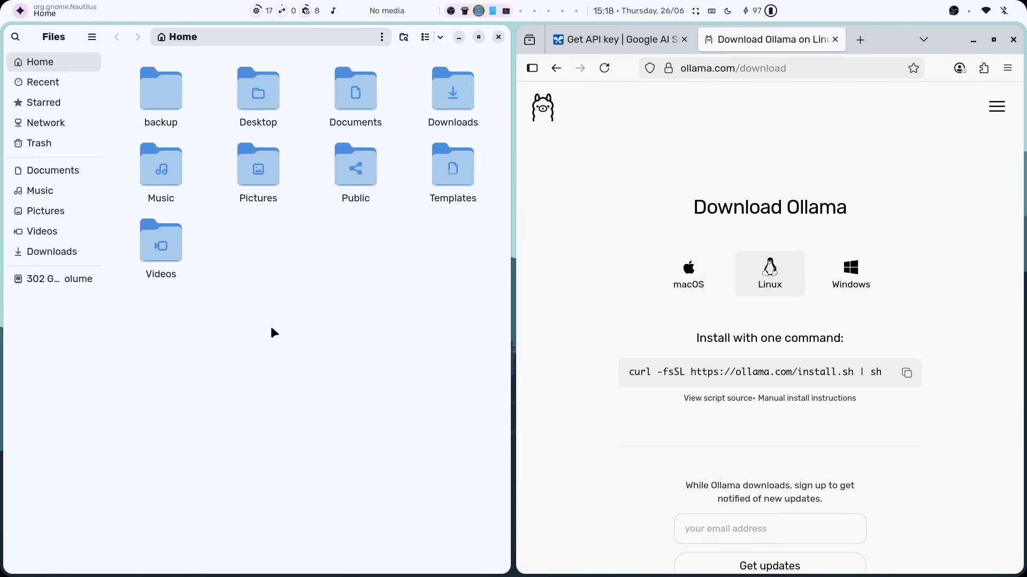
left_click(465, 11)
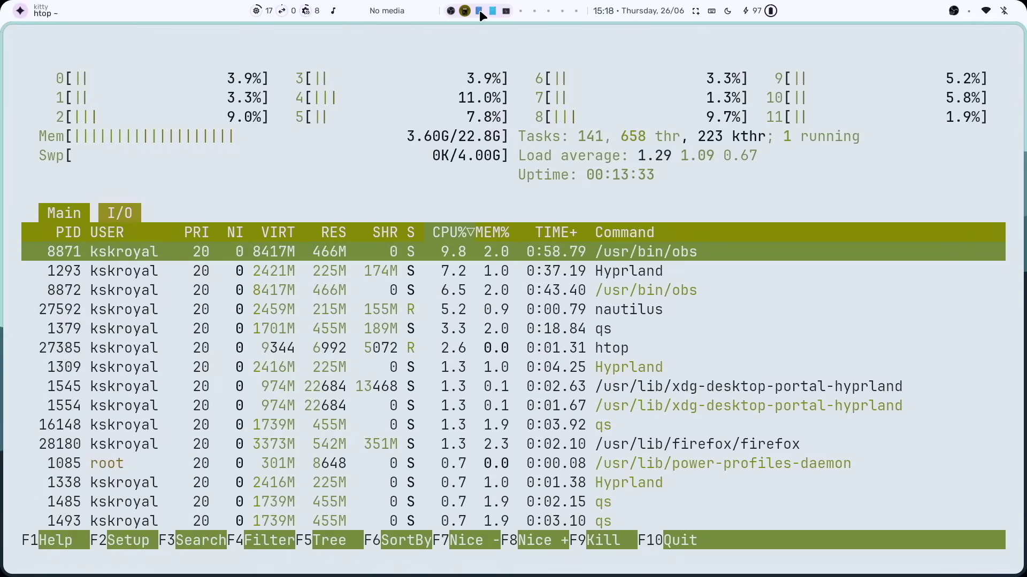
left_click(479, 10)
left_click(494, 11)
left_click(521, 11)
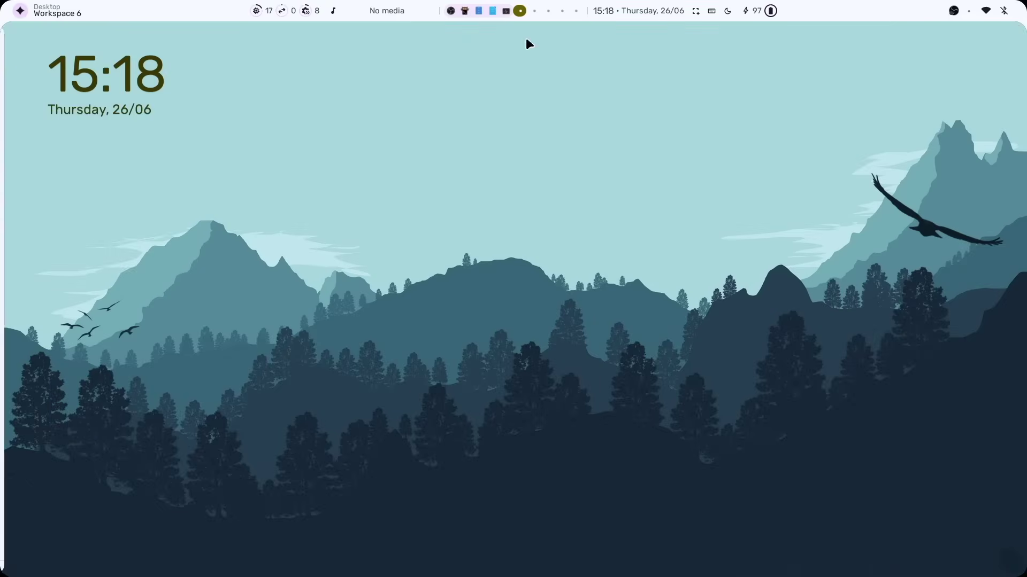
Step: Search the launcher for 'a', browse the app results, and launch Audio Player
key("super")
type("t")
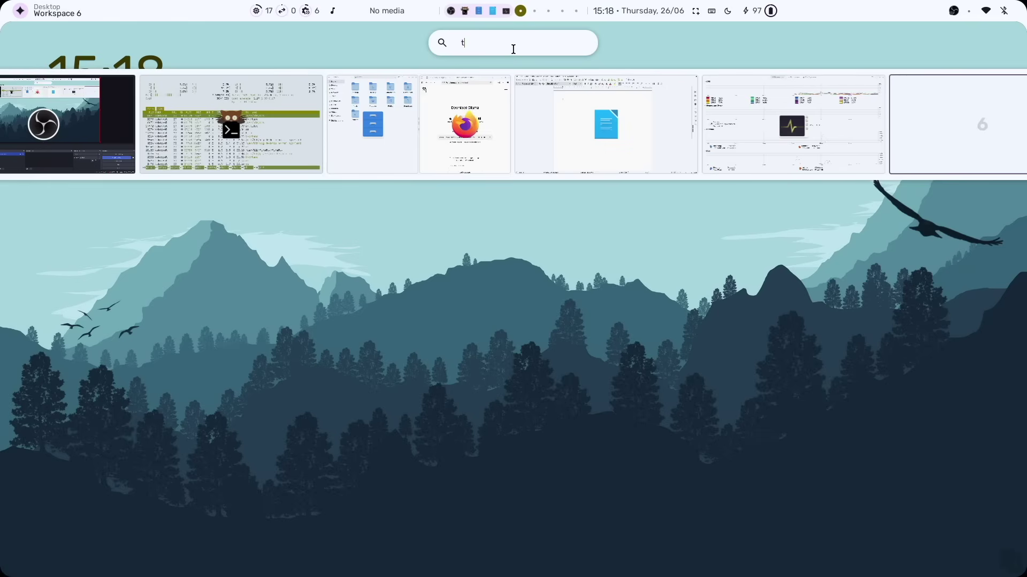
key("BackSpace")
type("a")
key("Down")
key("Down")
key("Down")
key("Down")
key("Down")
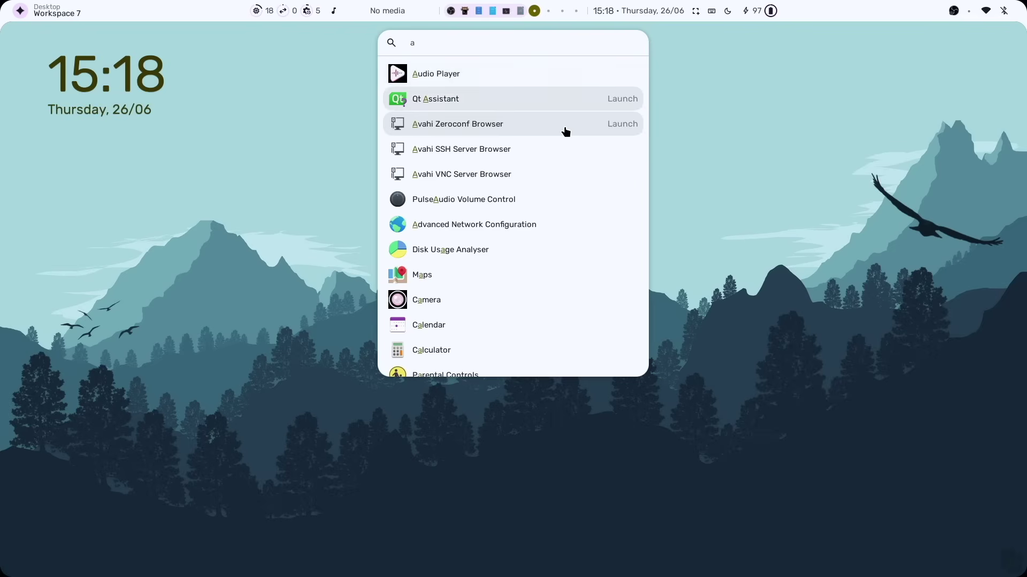
key("Down")
key("Down")
key("Down")
key("Down")
key("Down")
key("Down")
key("Down")
key("Down")
key("Down")
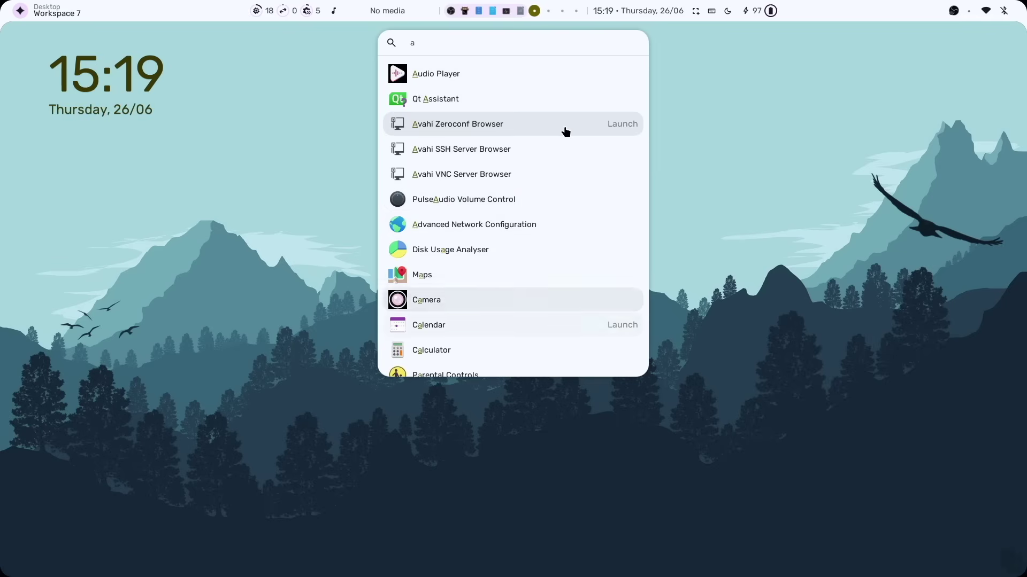
key("Down")
key("Down")
key("Down")
key("Down")
key("Down")
key("Down")
key("Down")
key("Down")
key("Down")
key("Down")
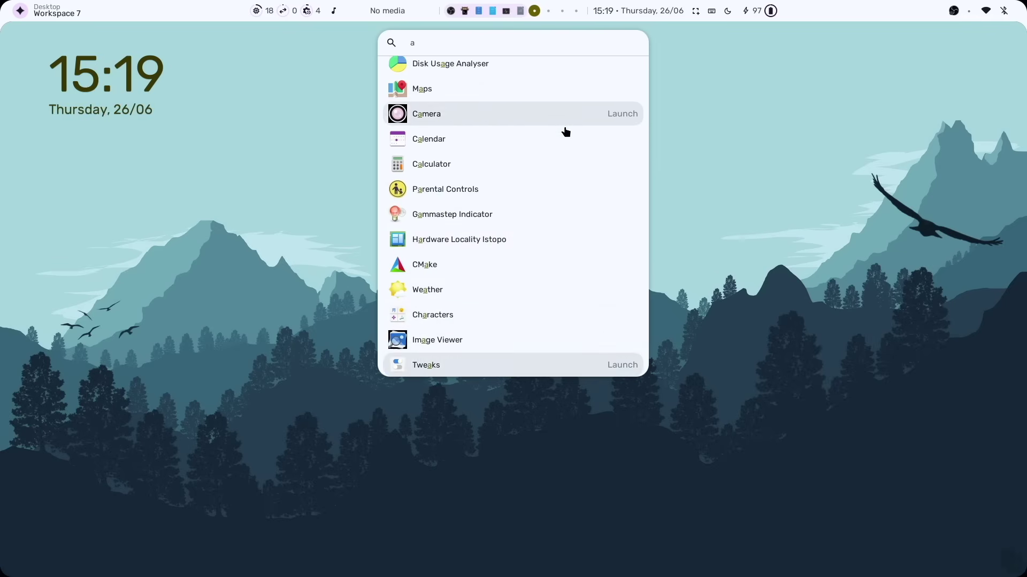
key("Down")
key("Down")
key("Down")
key("Down")
key("Down")
key("Down")
key("Down")
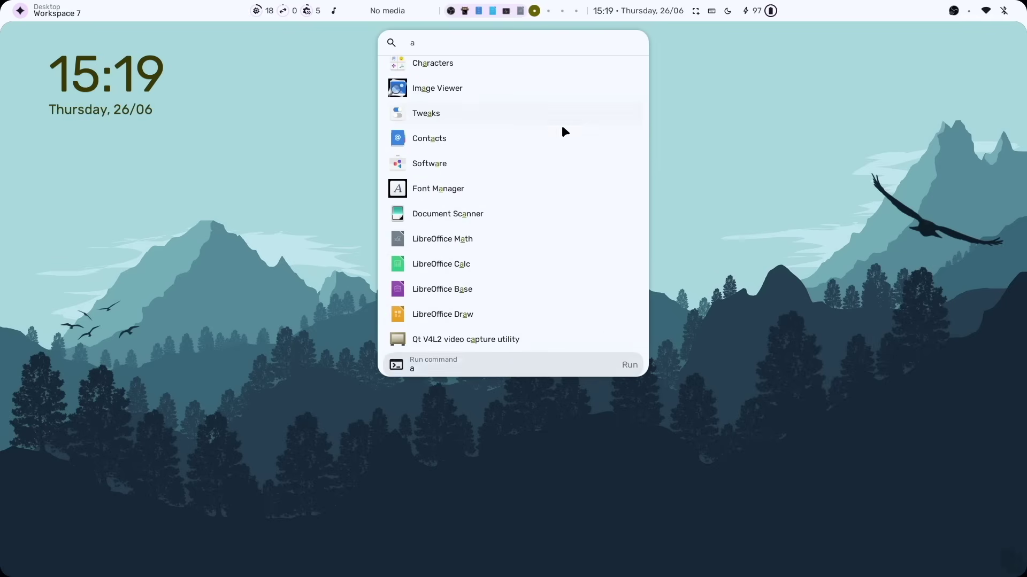
key("Up")
key("Up")
key("Up")
key("Up")
key("Up")
key("Up")
key("Up")
key("Up")
key("Up")
key("Up")
key("Up")
key("Up")
key("Up")
key("Up")
key("Up")
key("Up")
key("Up")
key("Up")
key("Up")
key("Up")
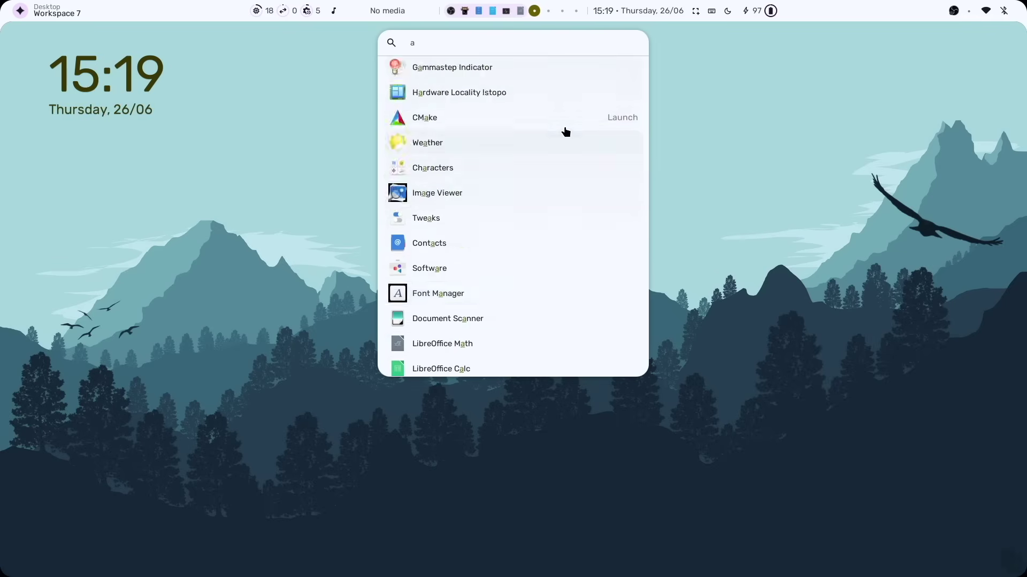
key("Down")
key("Down")
key("Up")
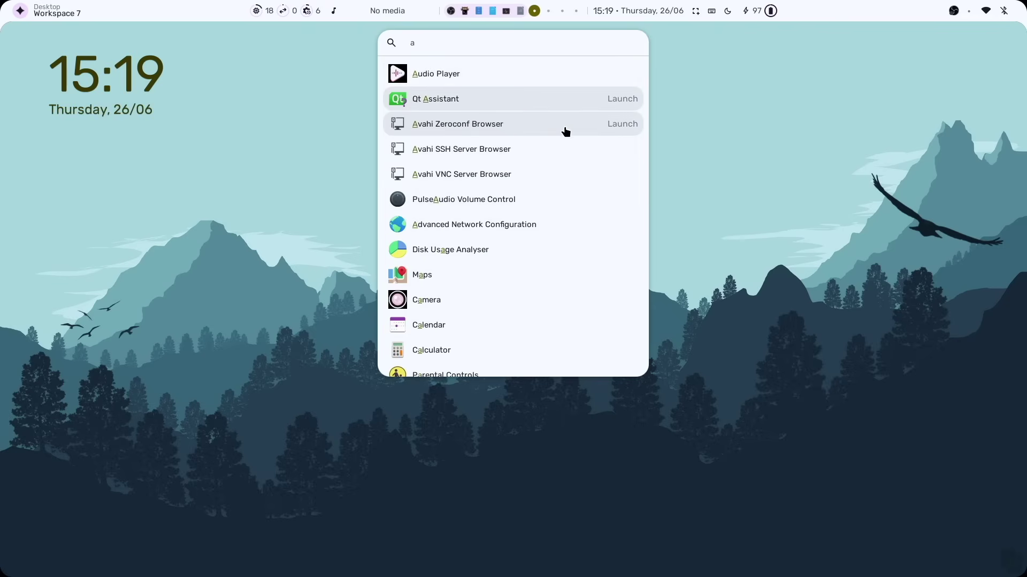
key("Up")
key("Return")
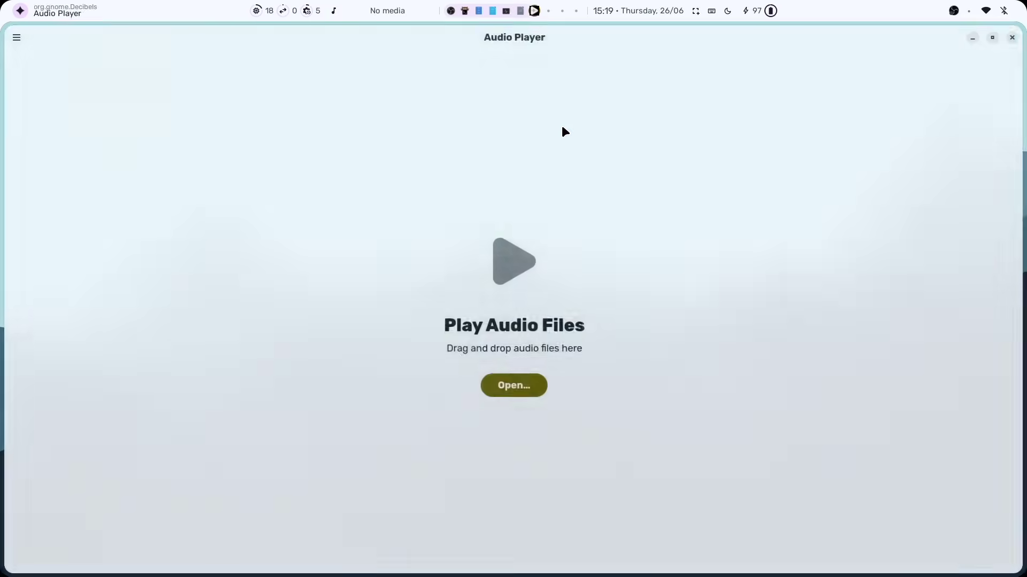
Step: Close Audio Player and open a new kitty terminal on the desktop
key("super+q")
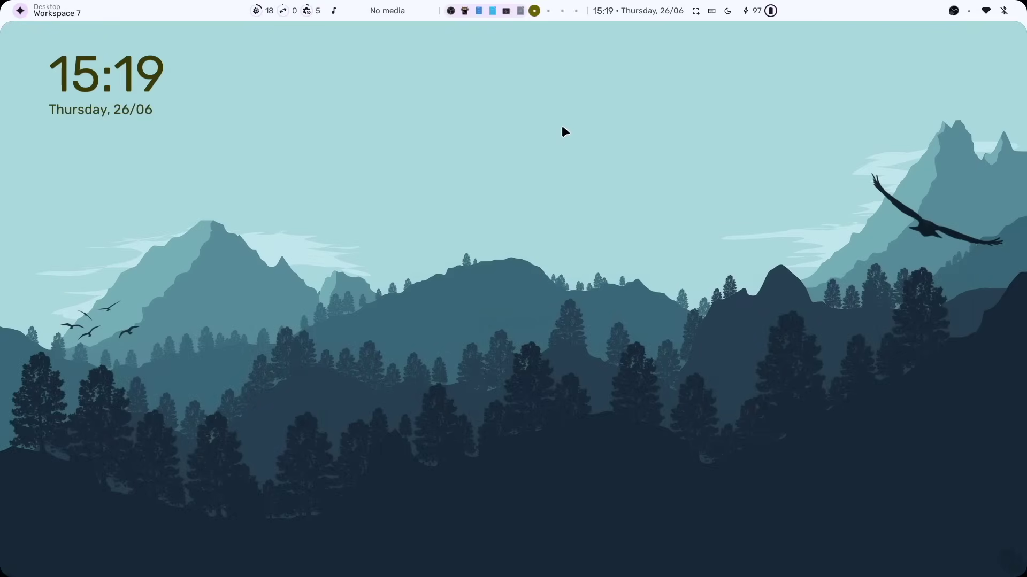
key("super")
type("a")
left_click(601, 331)
key("super+Return")
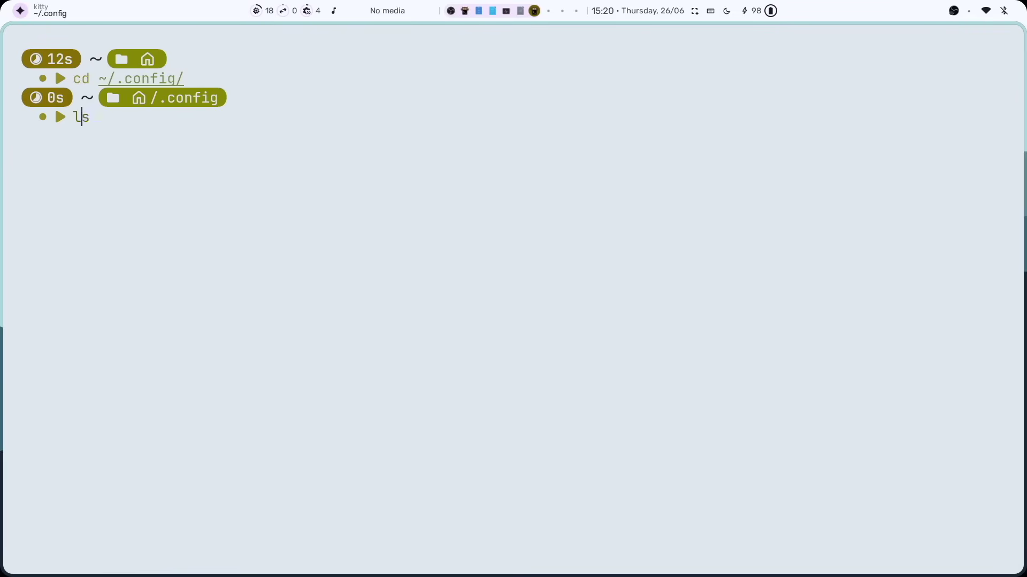
Step: Change into ~/.config/hypr/hyprland and list its config files with ls
key("Return")
type("cd")
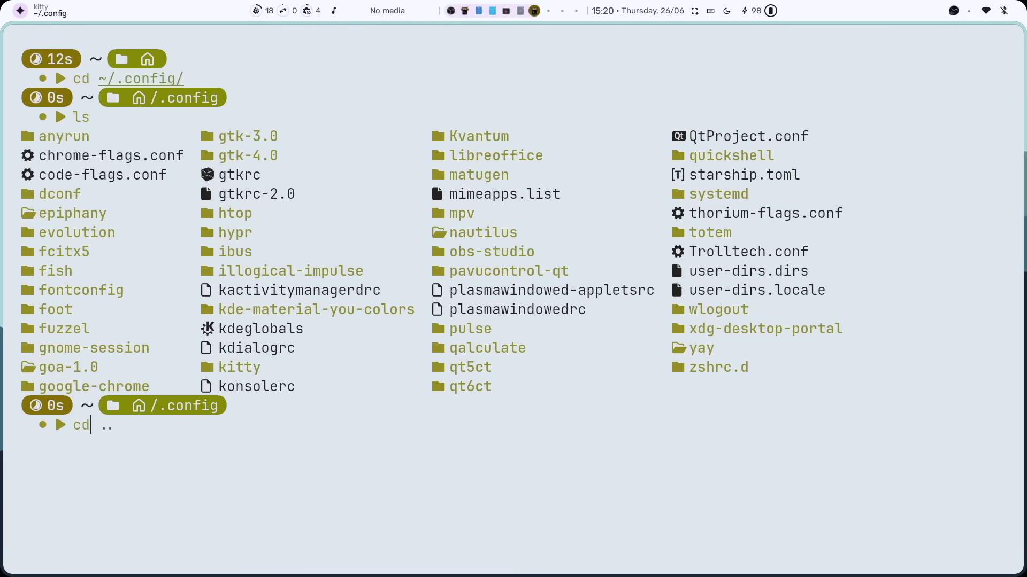
type(" hypr")
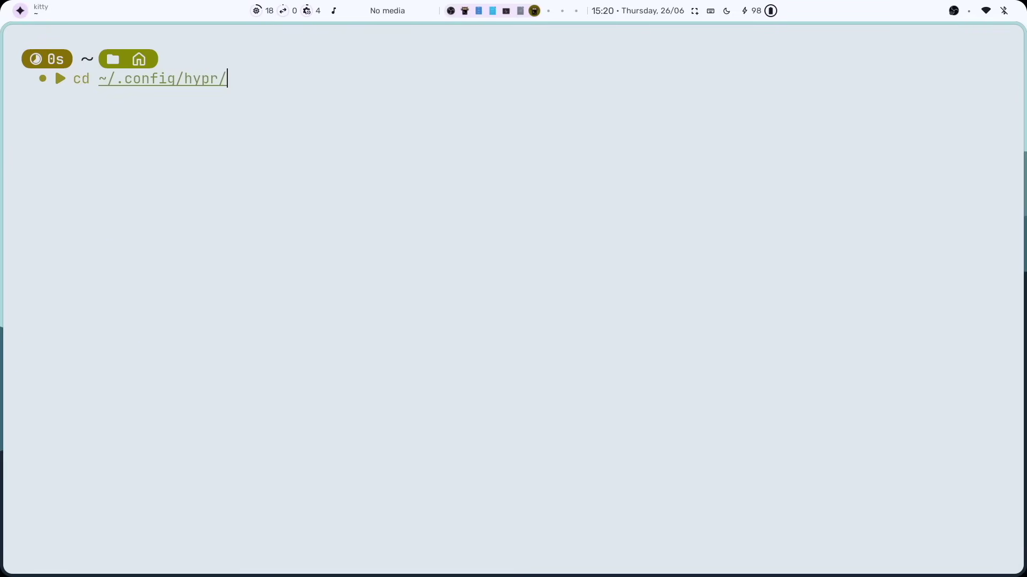
type("hyprl")
key("Tab")
type("a")
key("Tab")
key("Return")
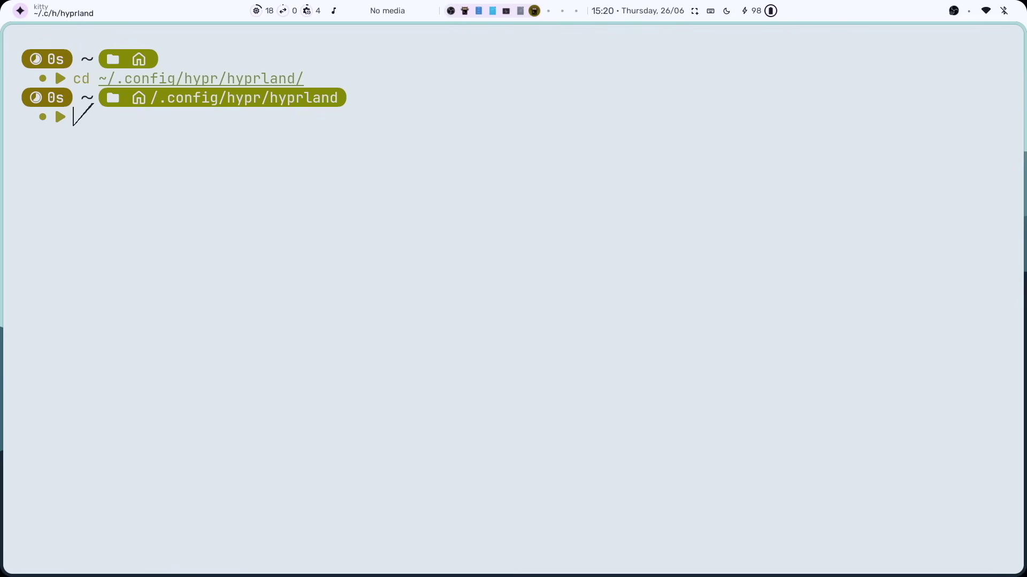
type("ls")
key("Return")
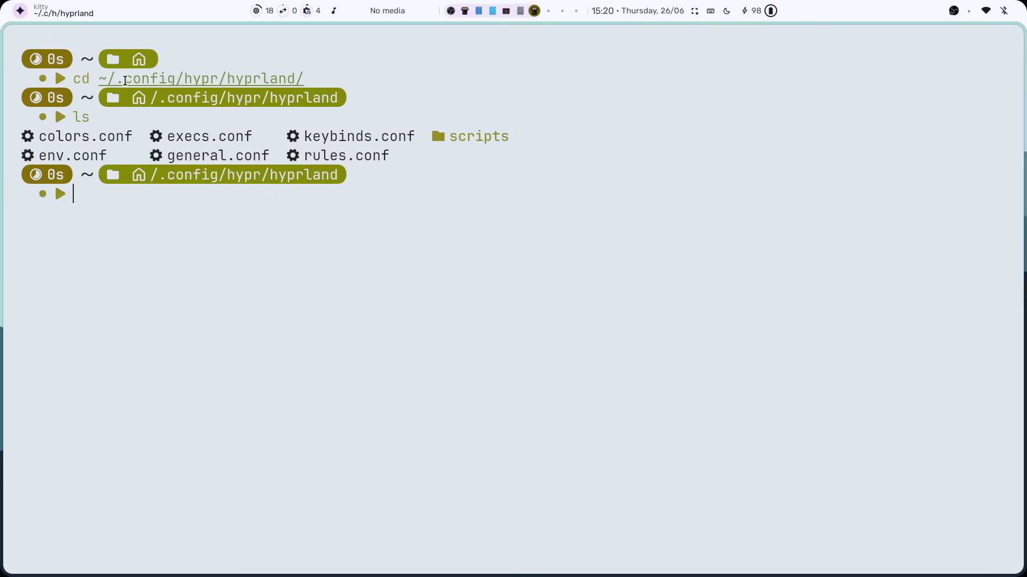
Step: Prepare the command 'nano keybinds.conf' at the prompt using Tab completion
left_click_drag(407, 165, 25, 139)
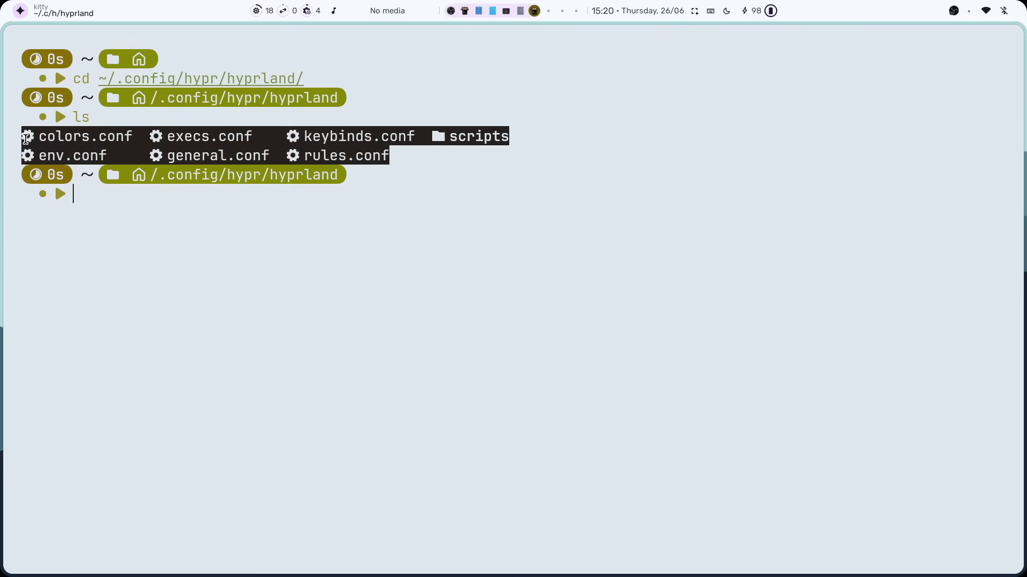
left_click(314, 281)
type("nano ")
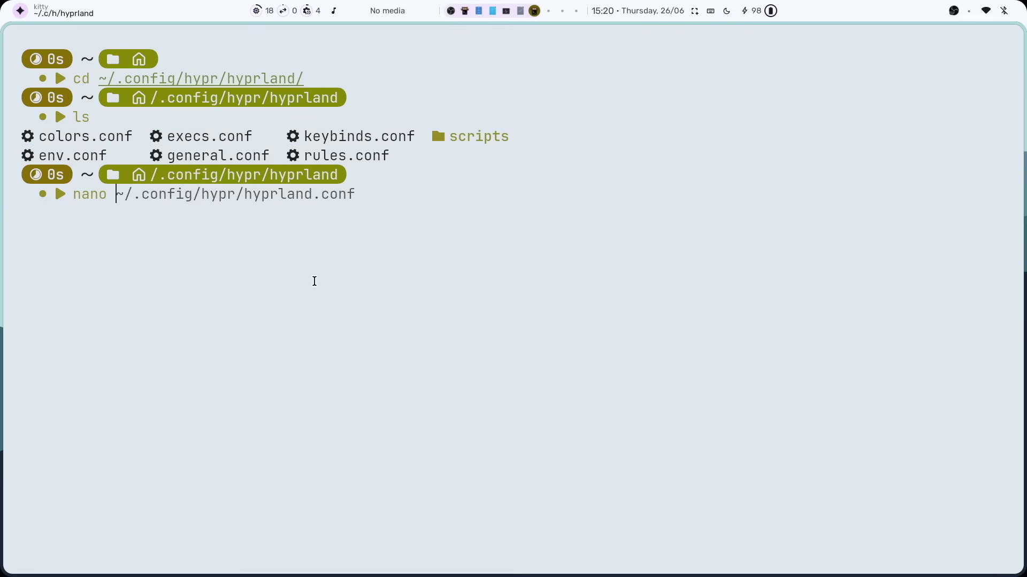
type("k")
key("Tab")
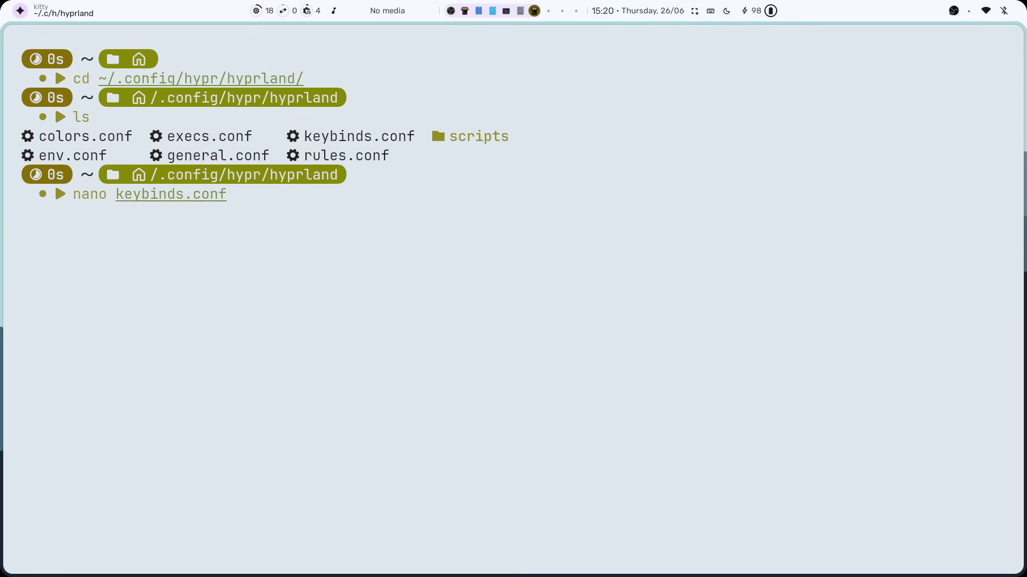
Step: Open keybinds.conf in nano and add 'bind = Super, G, exec, google-chrome-stable' under Apps
key("Return")
scroll(63, 486, "down", 8)
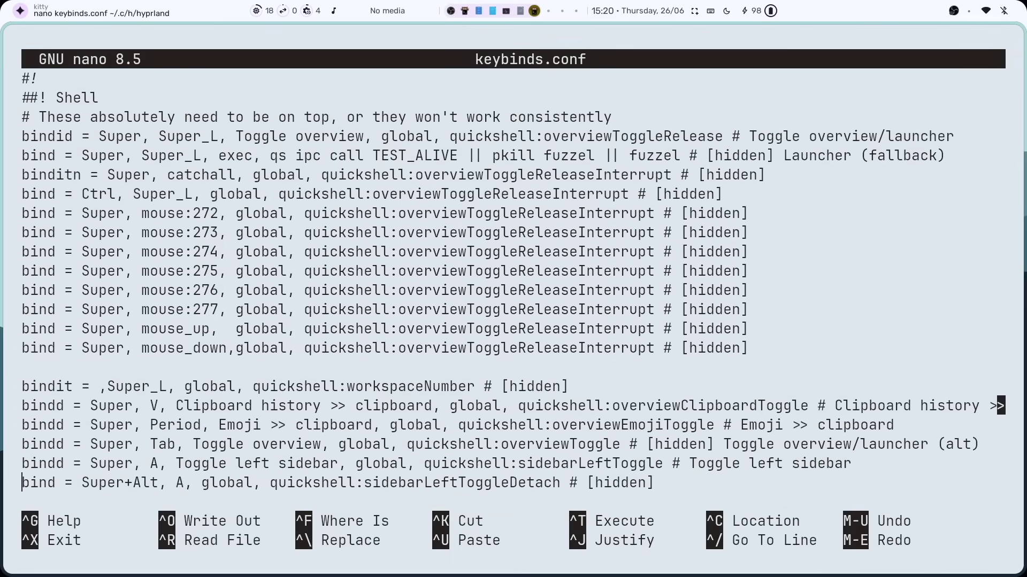
key("ctrl+w")
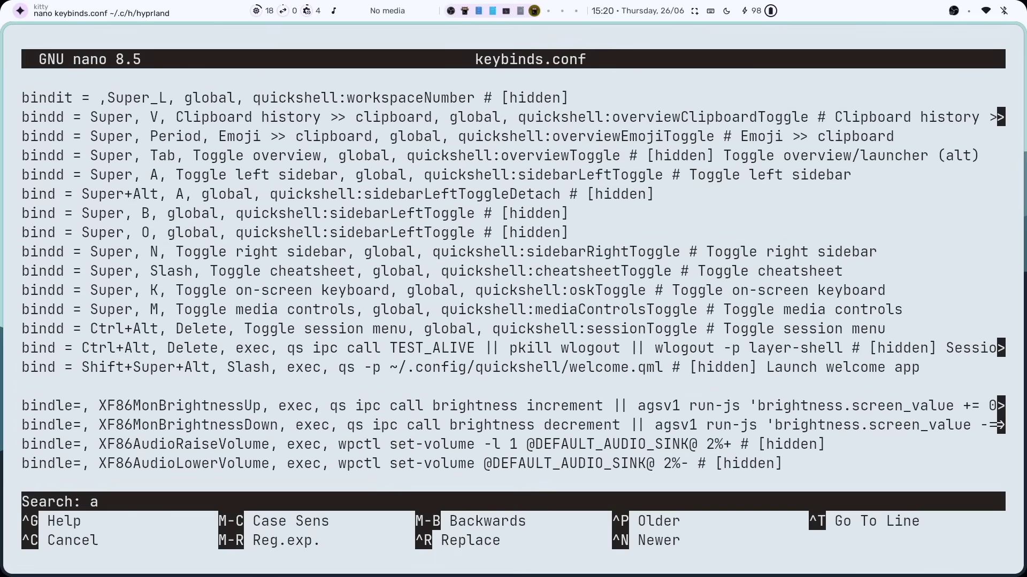
key("Return")
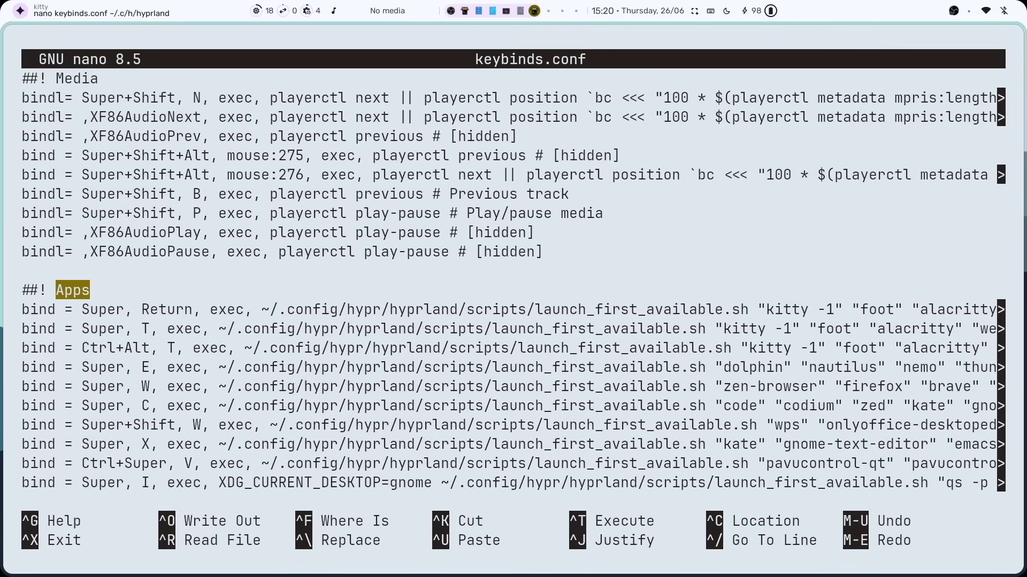
key("Down")
key("Return")
key("Return")
key("Return")
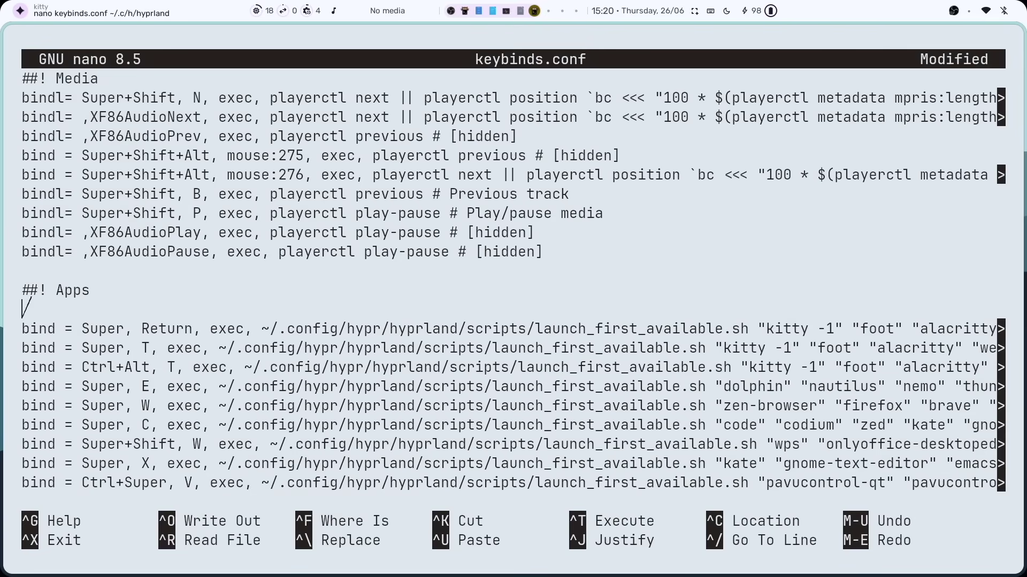
key("Up")
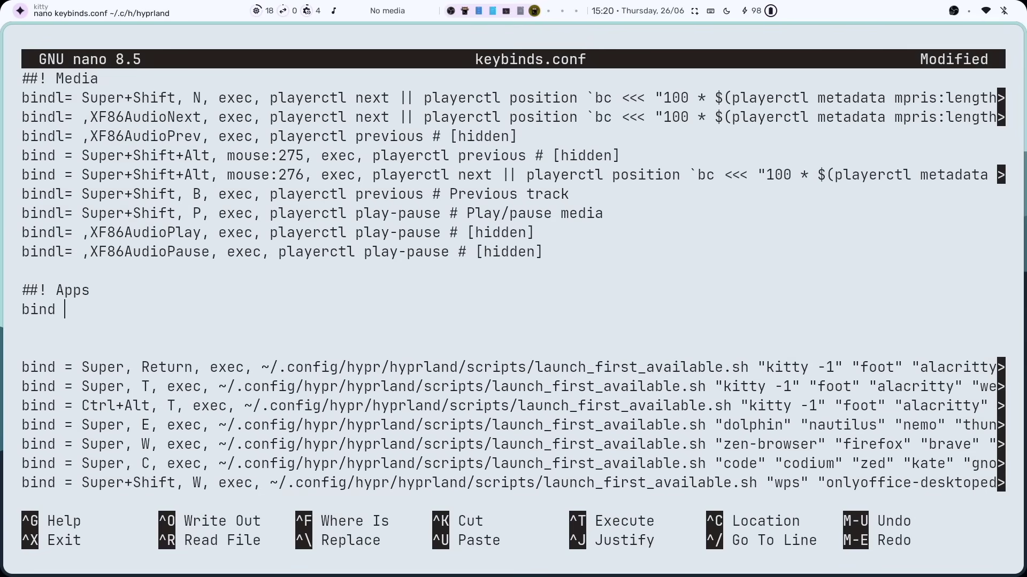
type("bind = Super, G, exec, google-chrome")
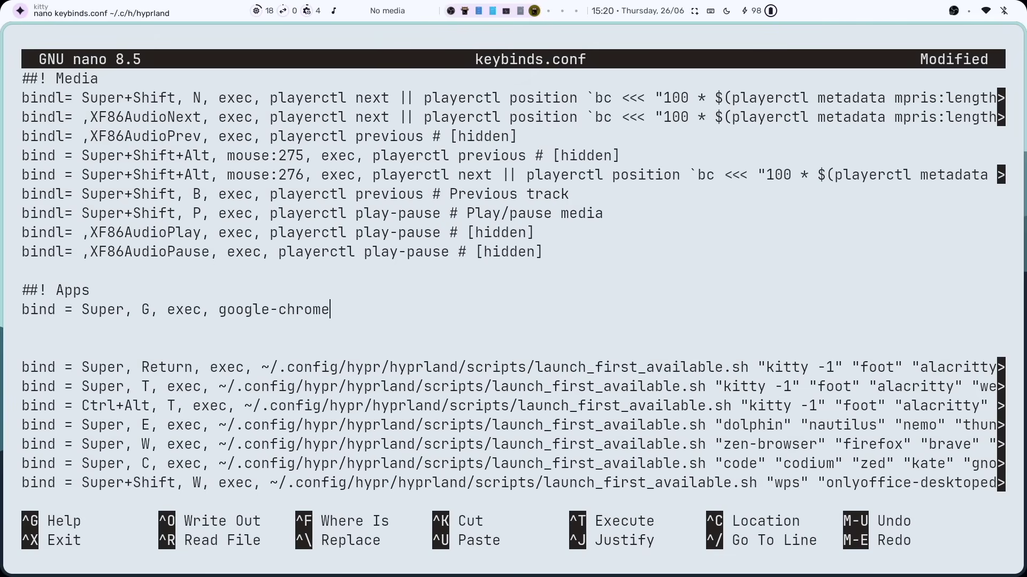
type("-stable")
Step: Save keybinds.conf, exit nano and close the terminal
key("ctrl+o")
key("Return")
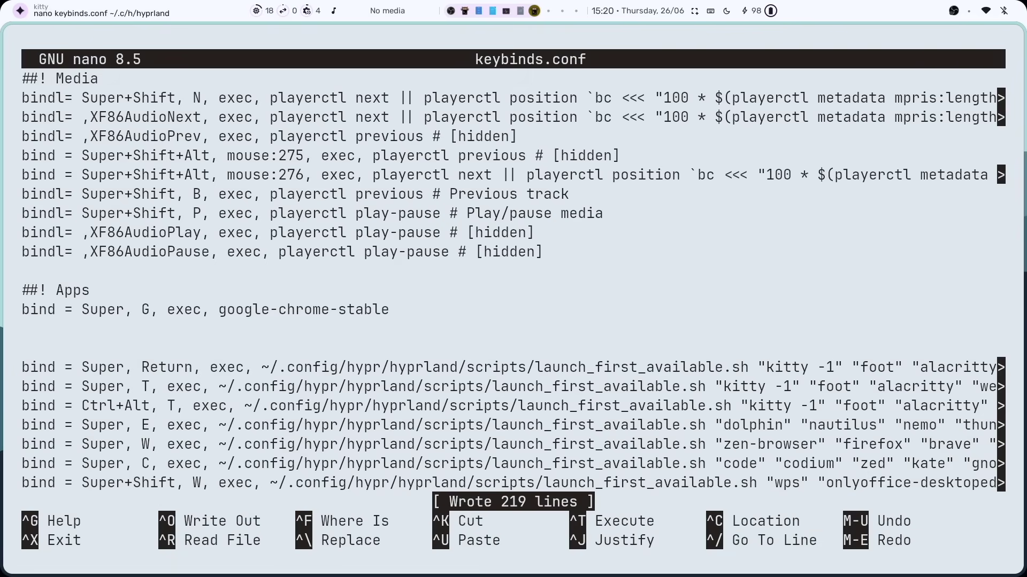
key("ctrl+x")
key("super+q")
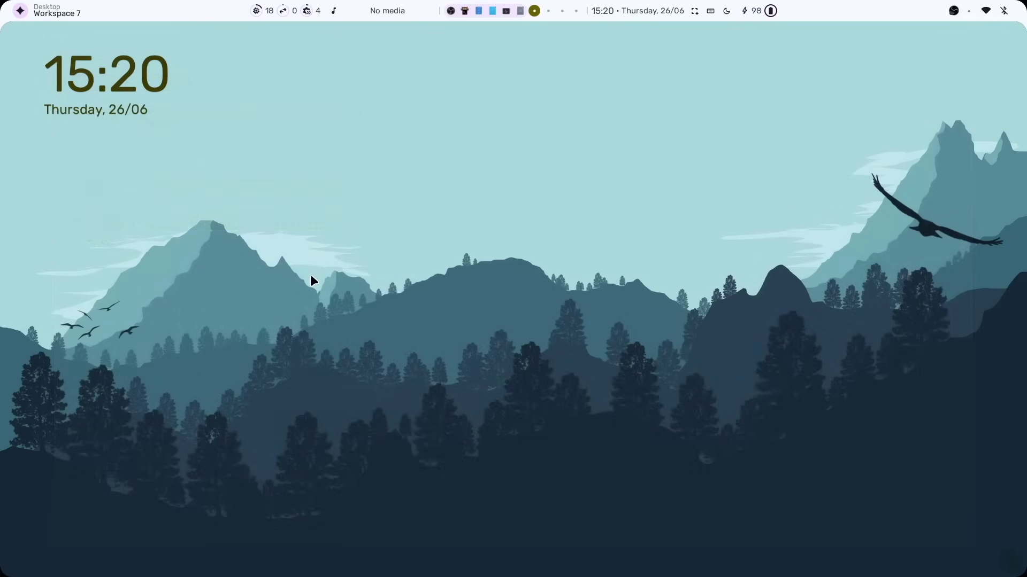
Step: Launch Chrome with Super+B and apply the peach colour theme after trying green
key("super+b")
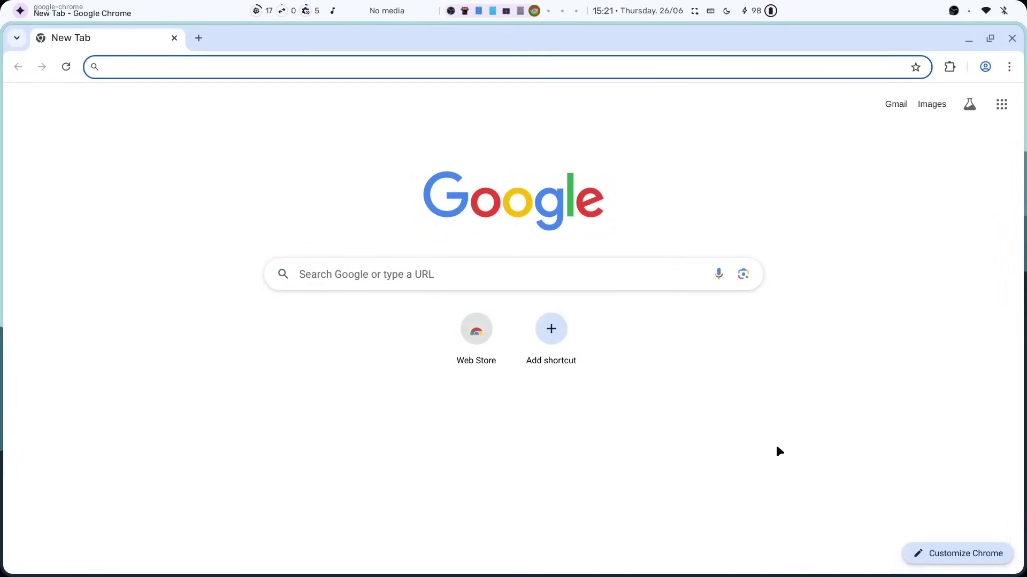
left_click(971, 556)
left_click(925, 454)
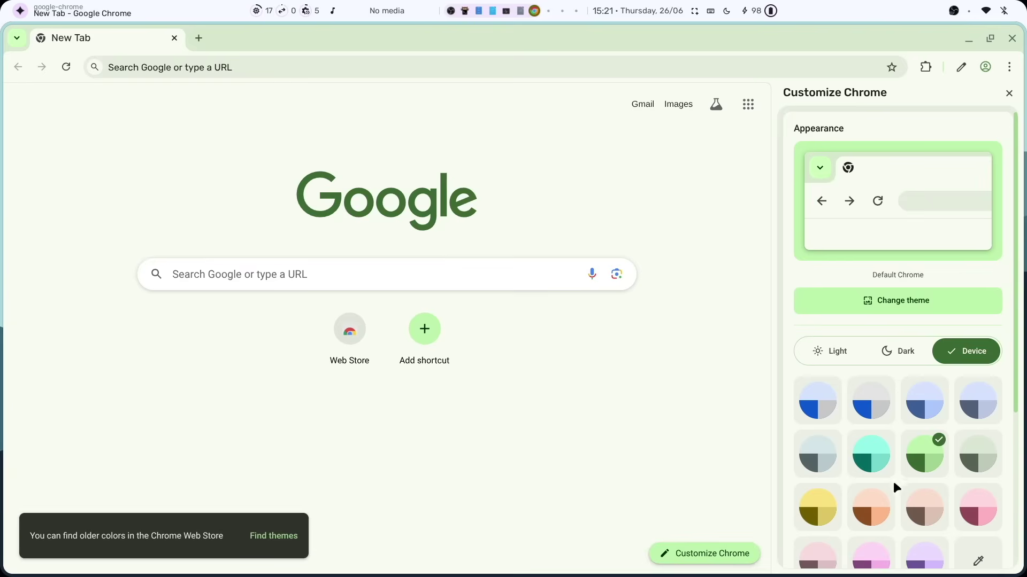
left_click(882, 492)
left_click(940, 463)
left_click(877, 508)
Step: Close Chrome, relaunch it to confirm the peach theme, then close it again
key("super+q")
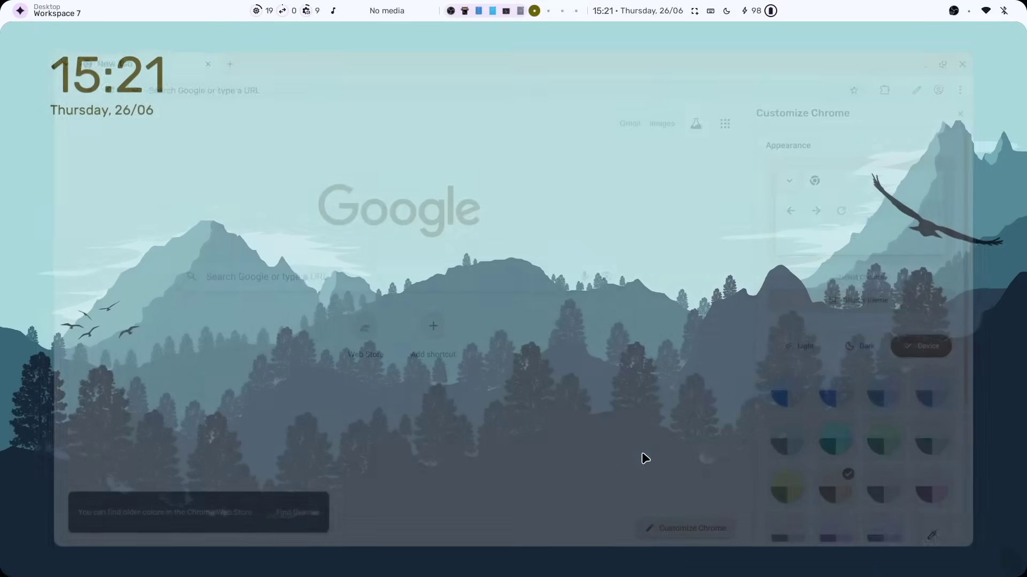
key("super+b")
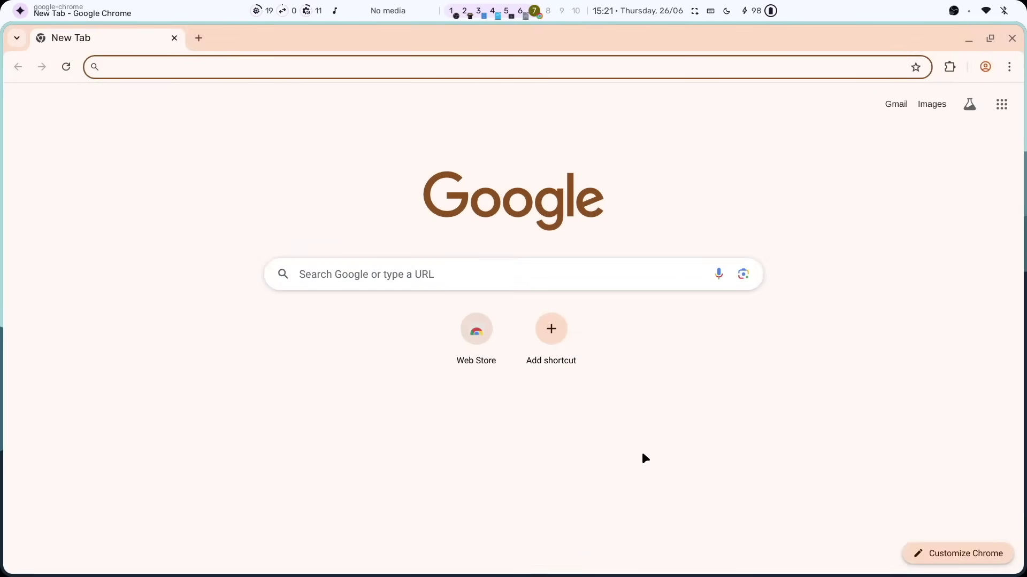
key("super+q")
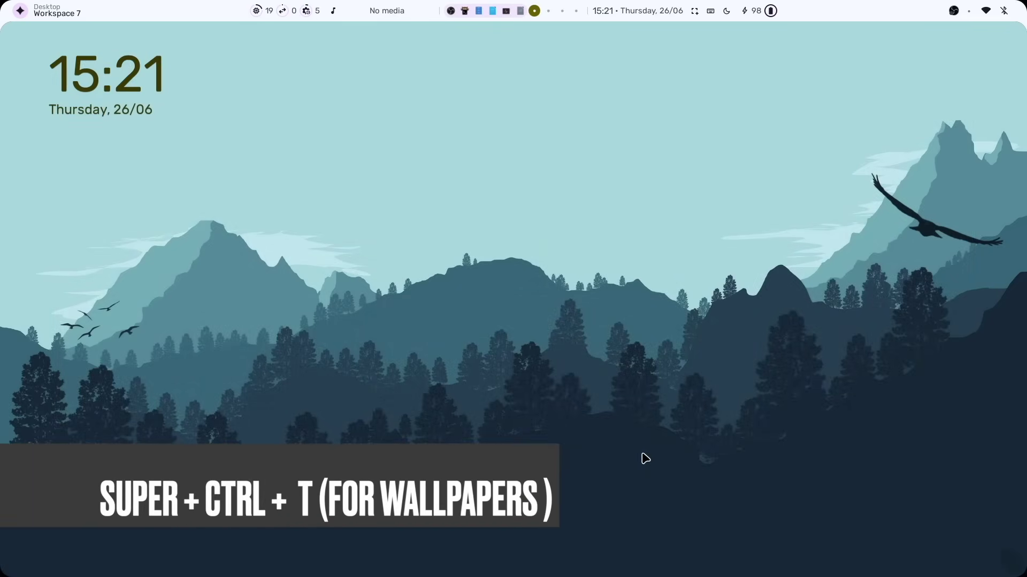
key("ctrl+super+t")
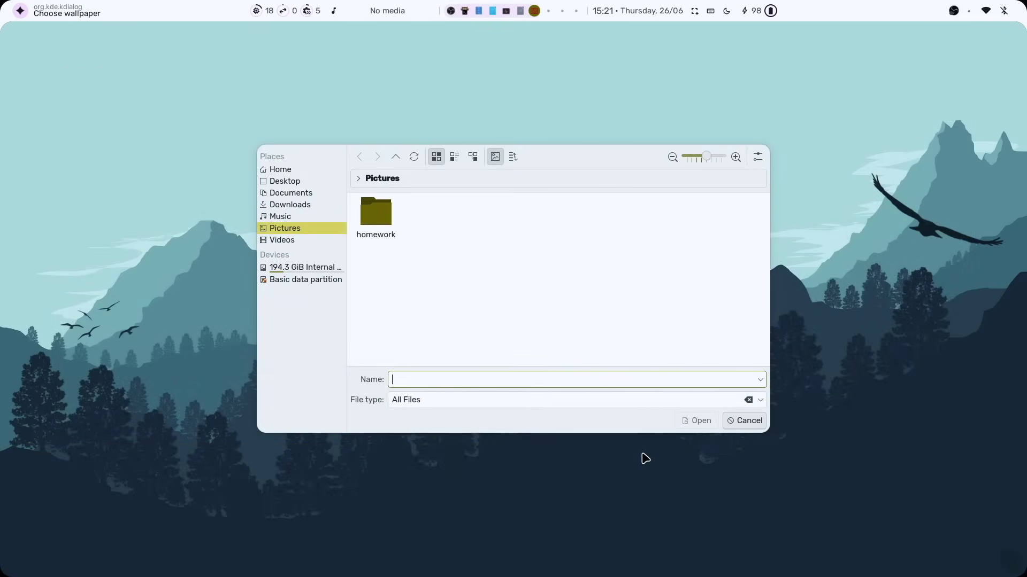
double_click(374, 212)
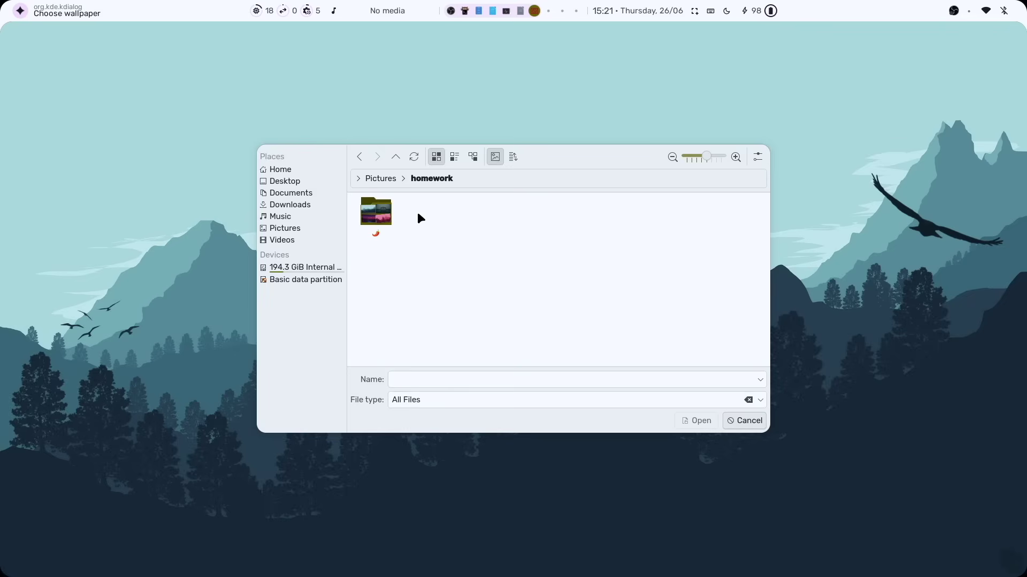
double_click(388, 215)
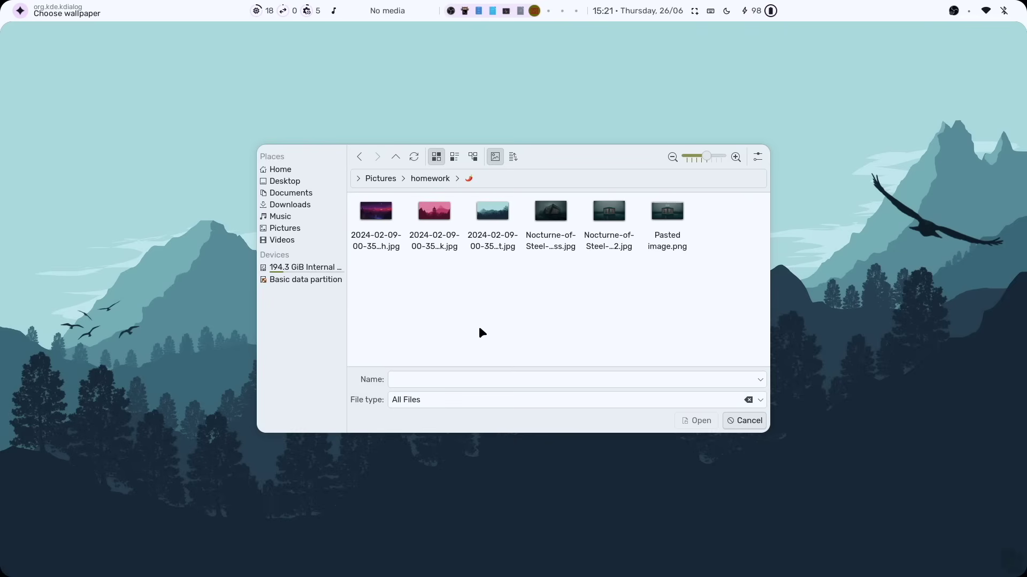
double_click(434, 217)
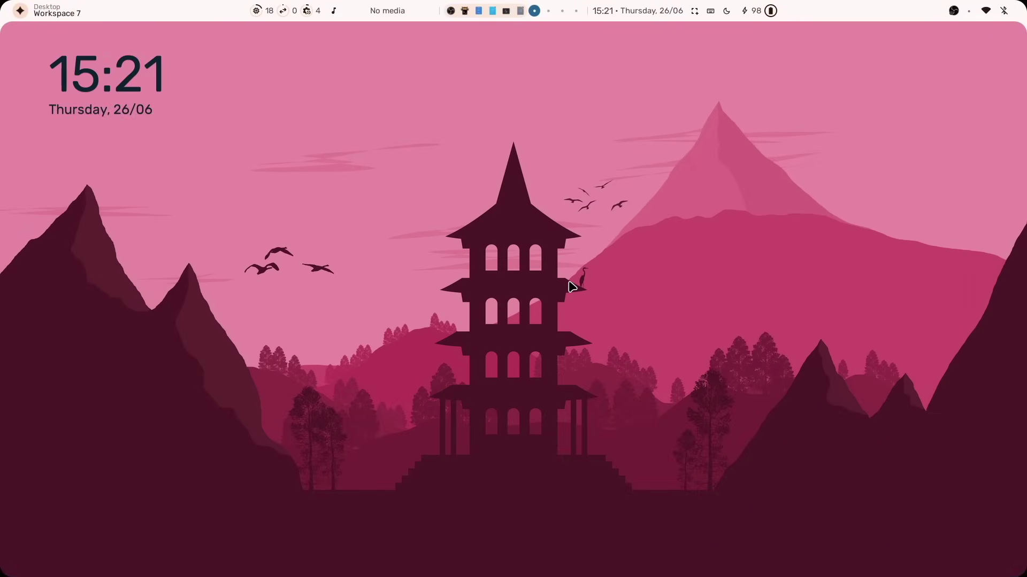
key("ctrl+super+t")
double_click(377, 214)
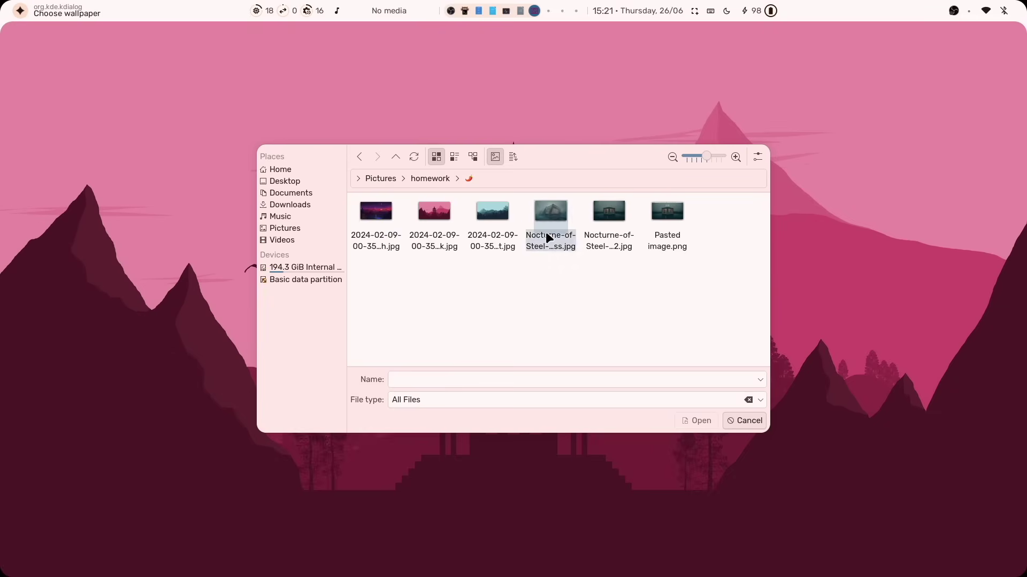
scroll(705, 156, "up", 1)
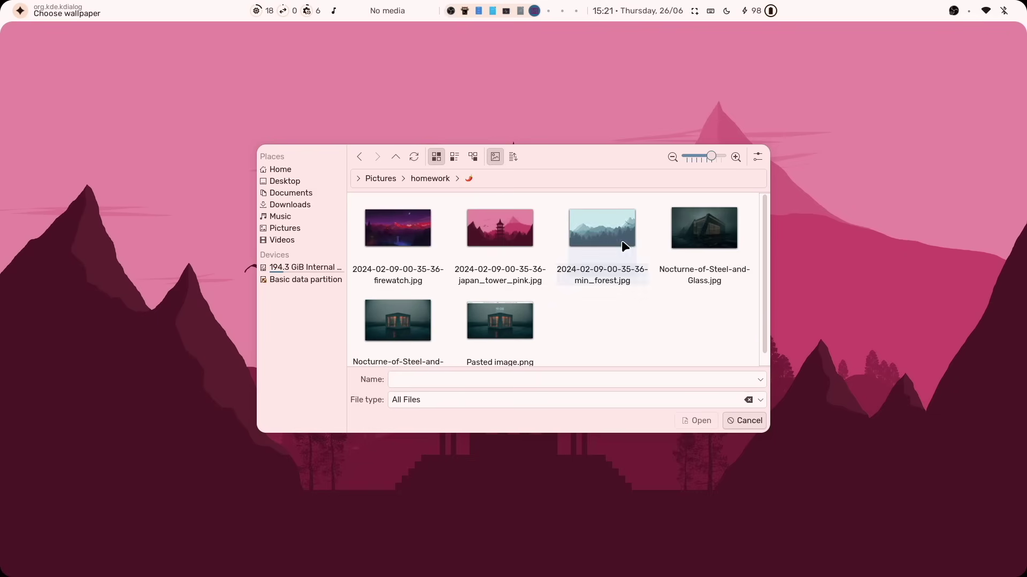
double_click(726, 241)
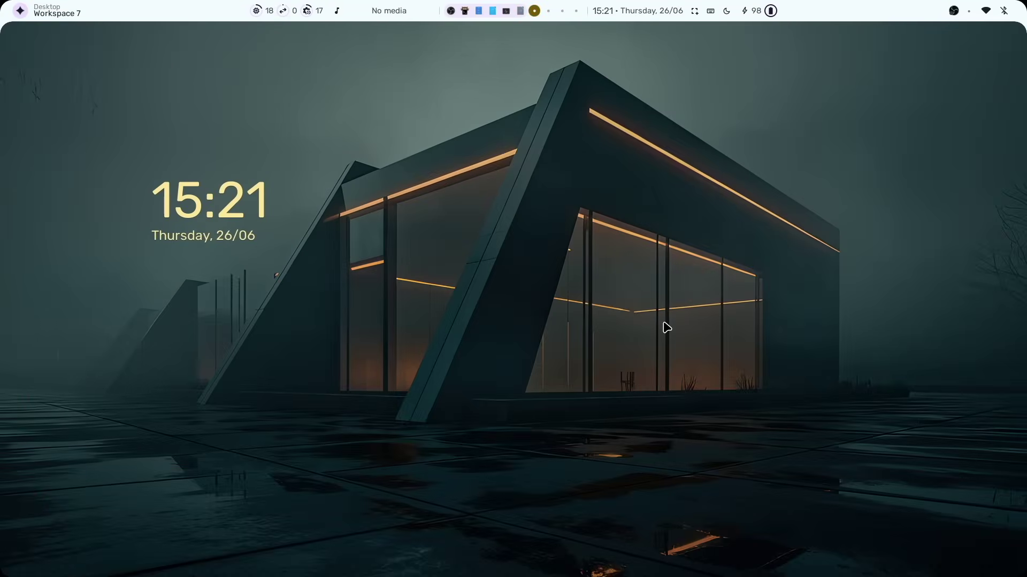
key("ctrl+super+t")
double_click(405, 247)
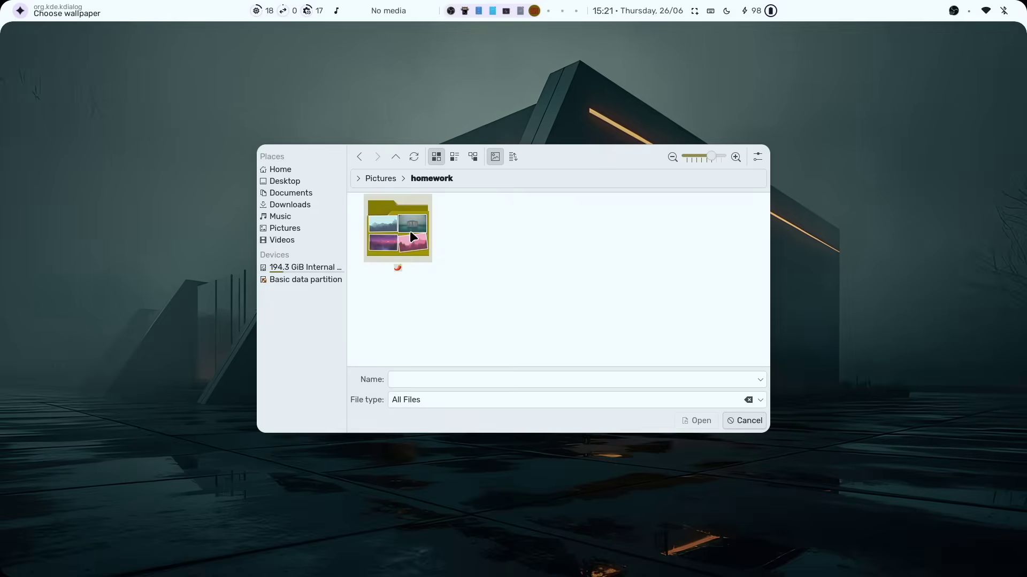
double_click(525, 335)
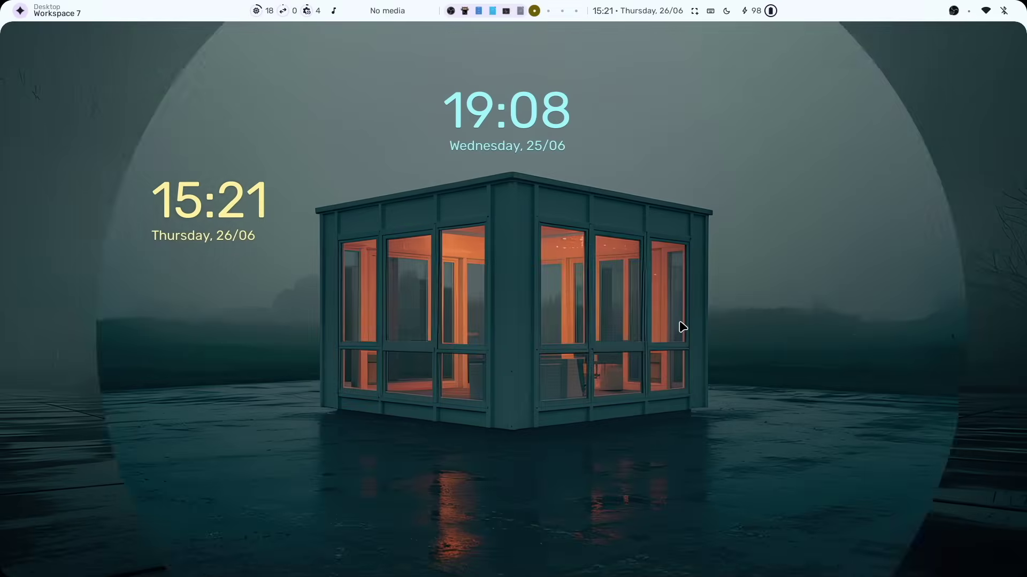
key("ctrl+super+t")
double_click(612, 227)
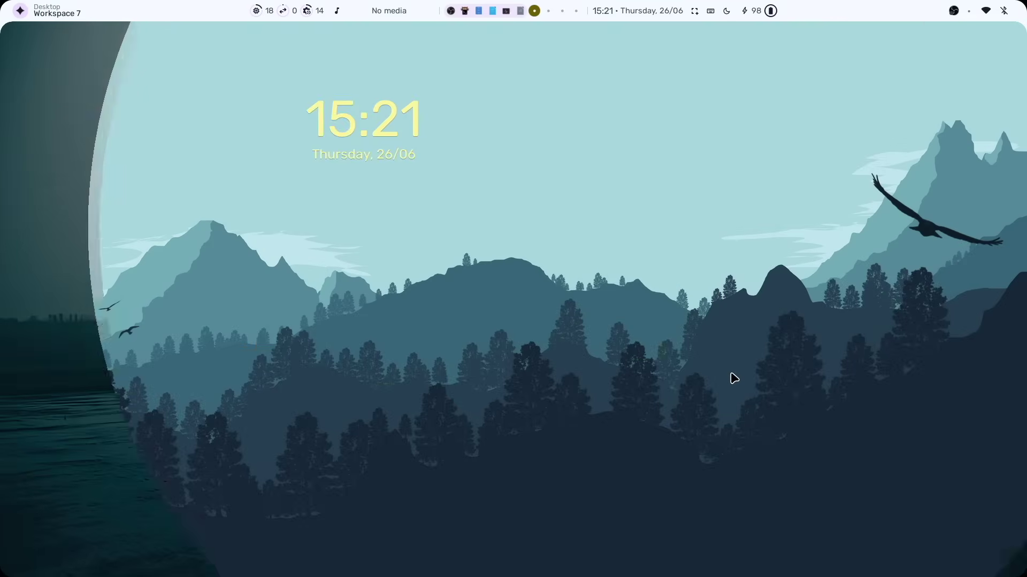
Step: Open illogical-impulse Settings from the sidebar and view the Interface and Style pages
left_click(1005, 9)
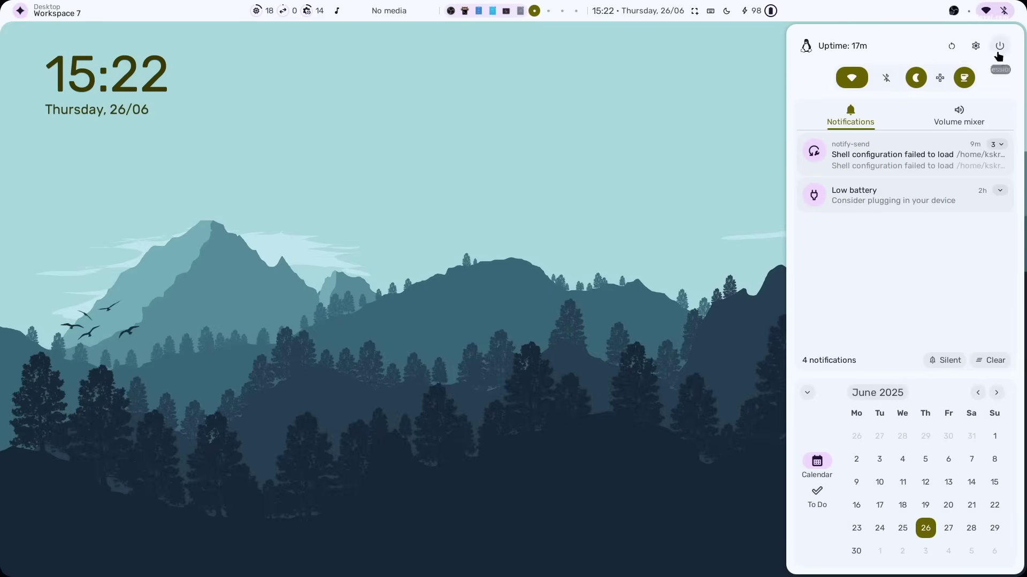
left_click(999, 145)
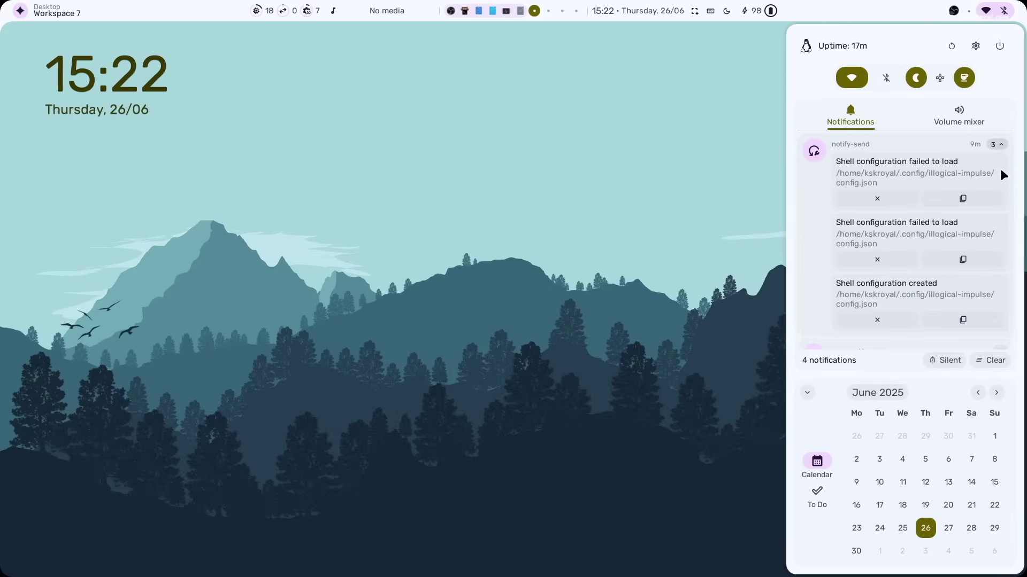
left_click(976, 47)
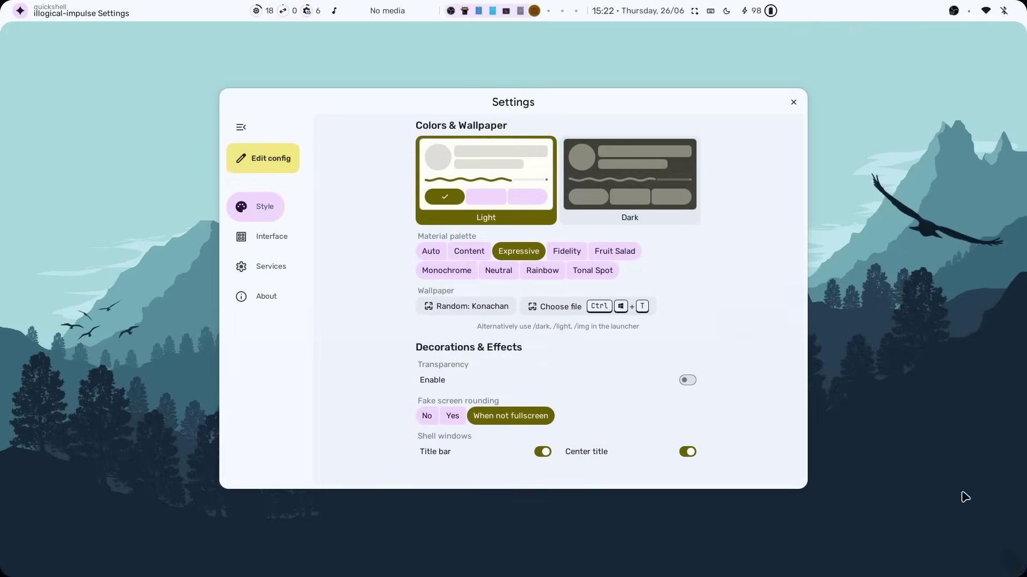
left_click(287, 239)
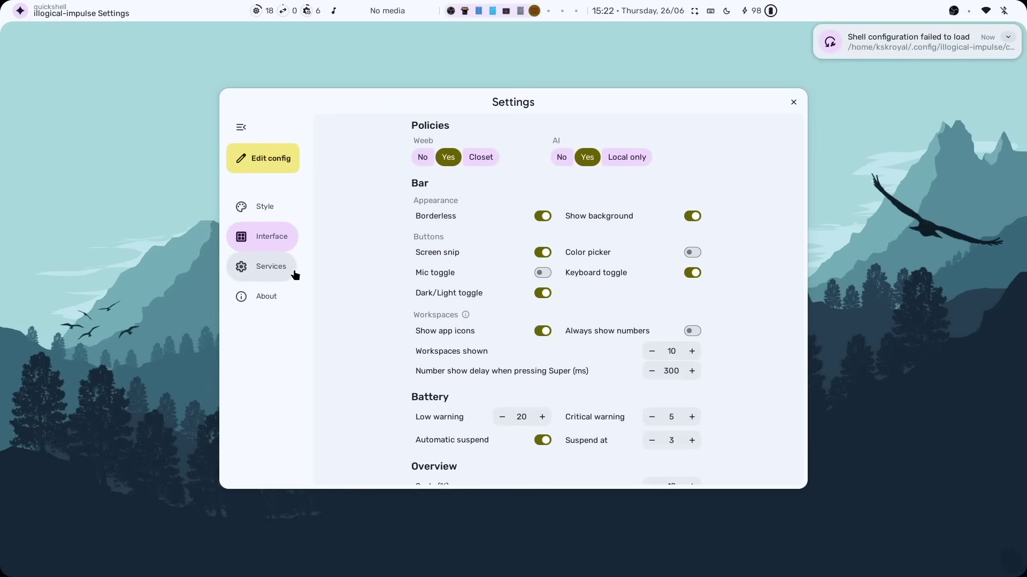
left_click(267, 207)
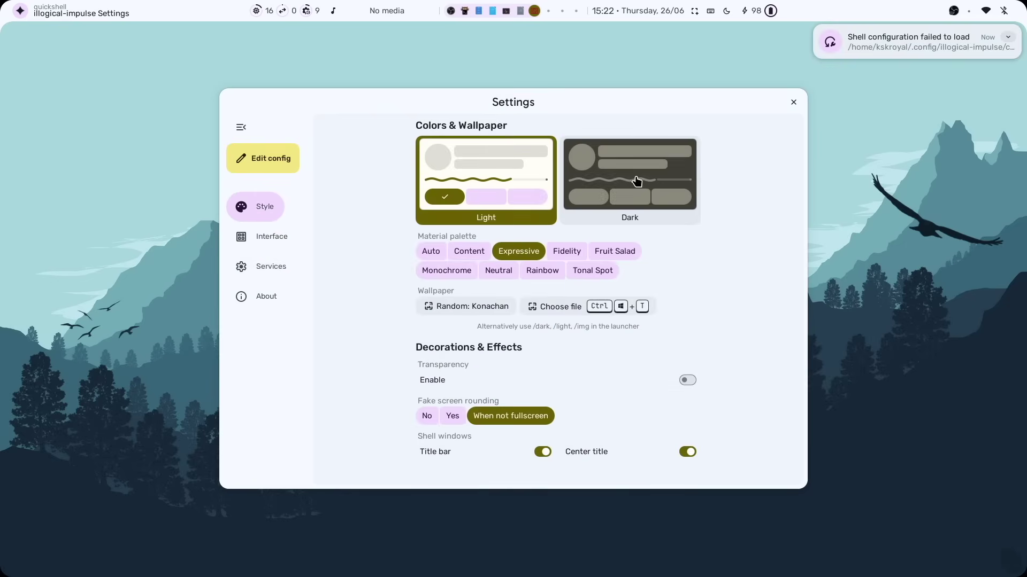
Step: Toggle the shell between the Dark and Light themes, finishing on Light
left_click(638, 220)
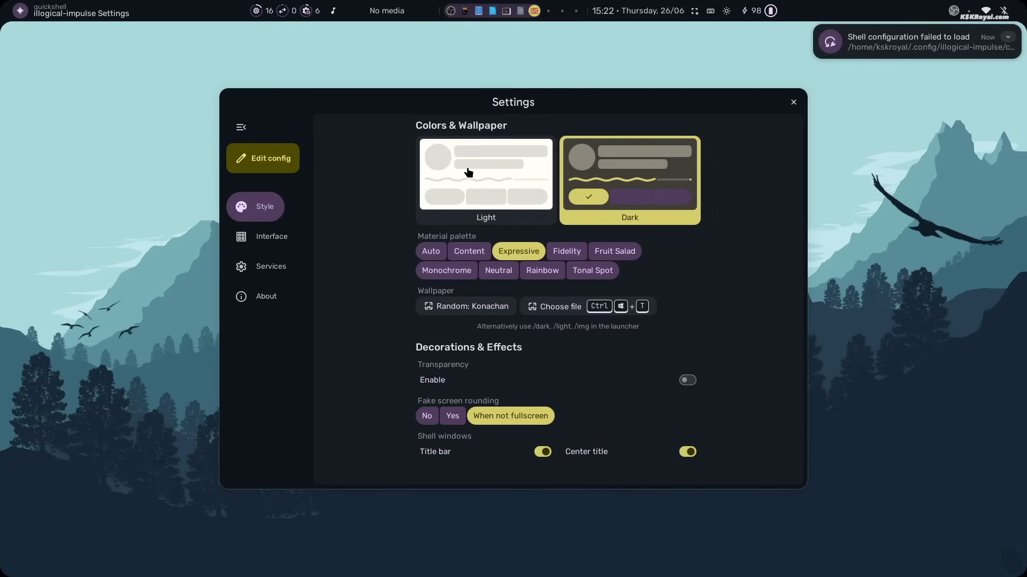
left_click(469, 172)
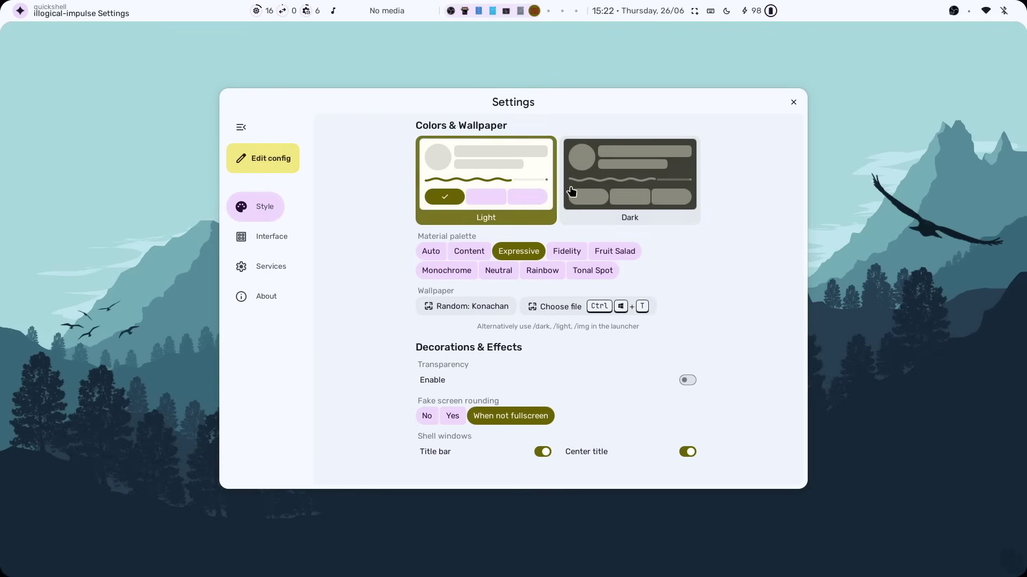
left_click(684, 191)
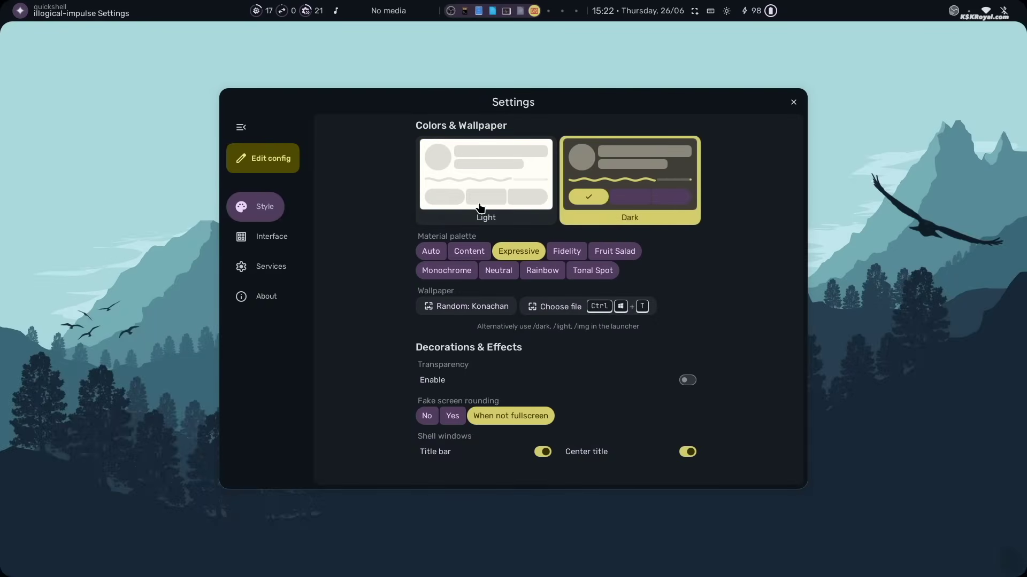
left_click(480, 208)
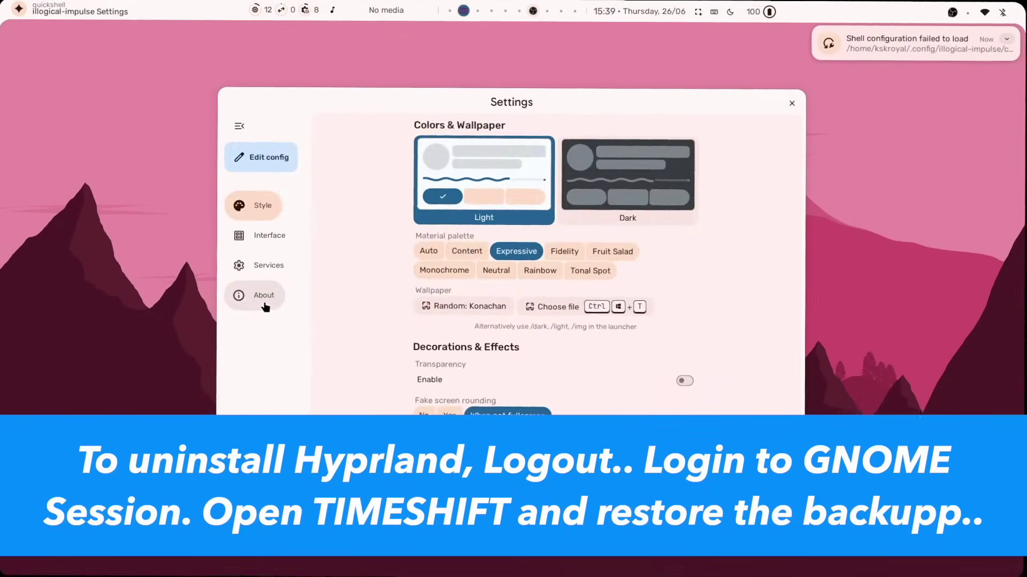
left_click(264, 297)
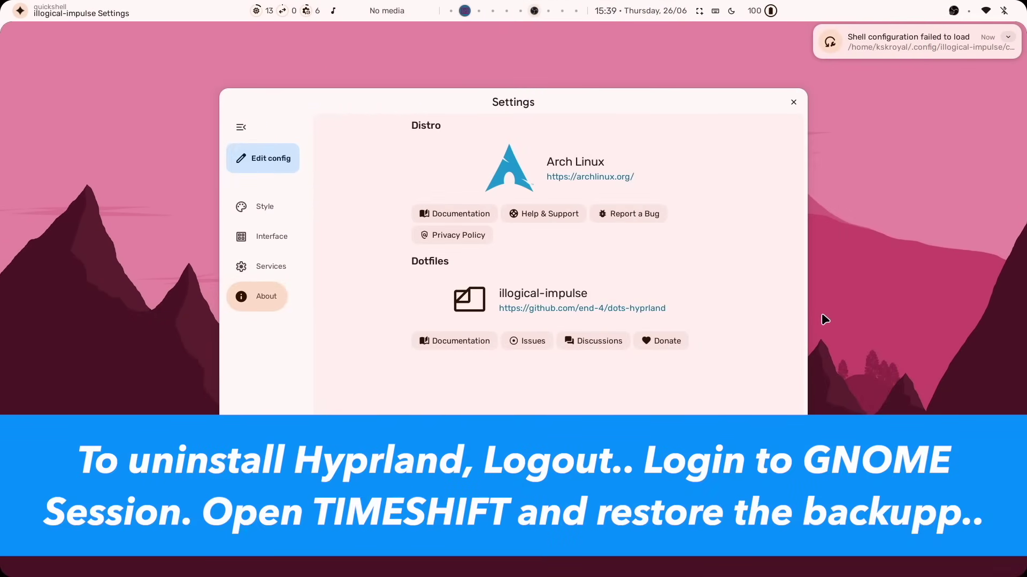
left_click(256, 206)
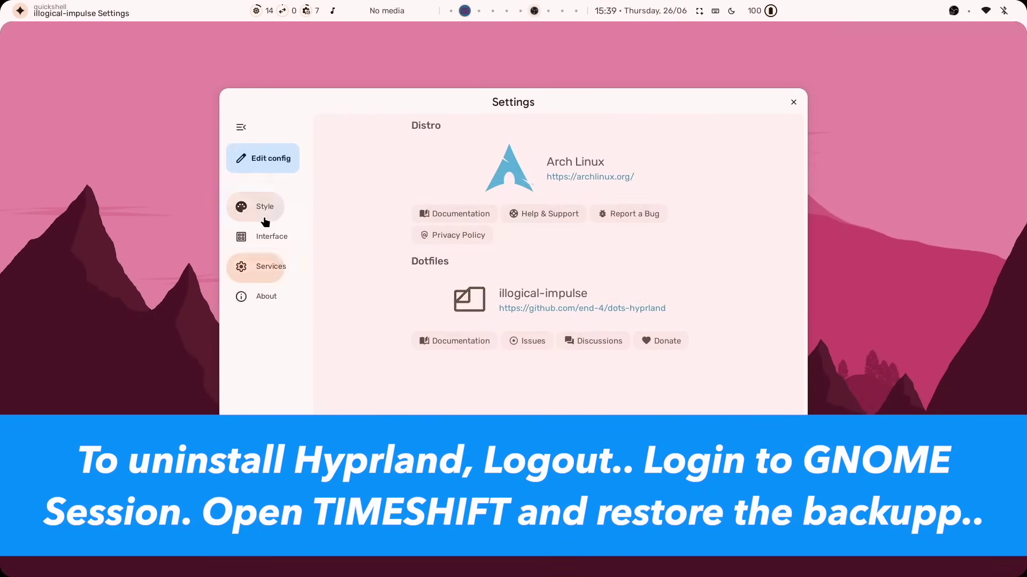